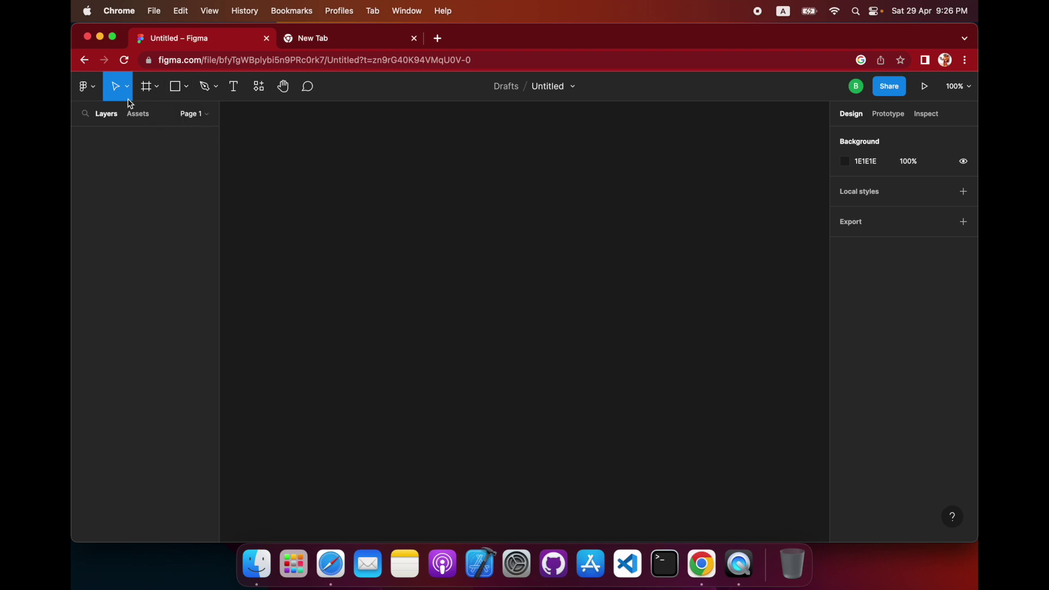
pyautogui.click(150, 92)
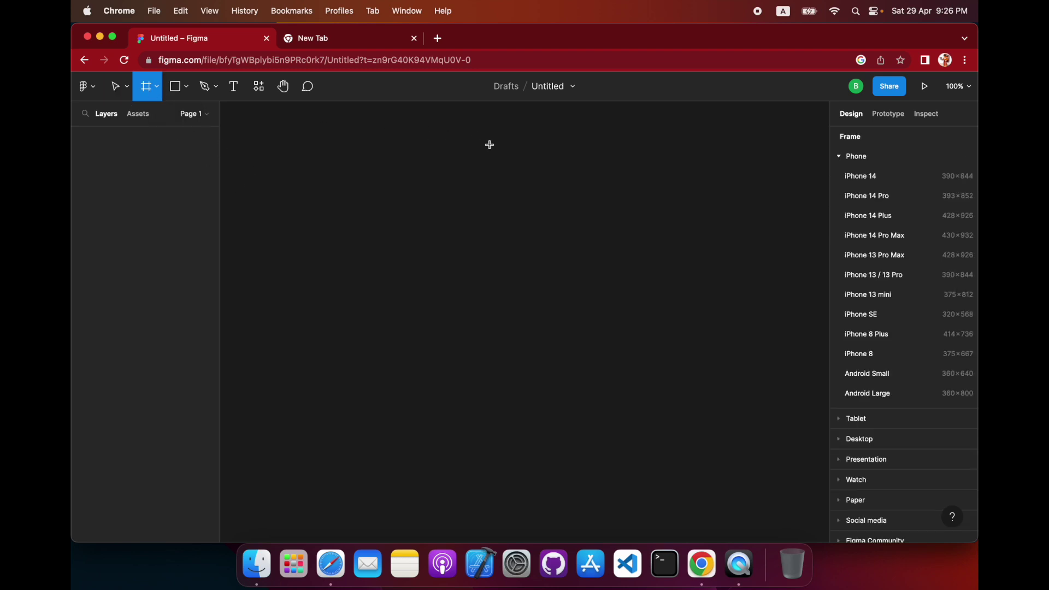
pyautogui.click(127, 87)
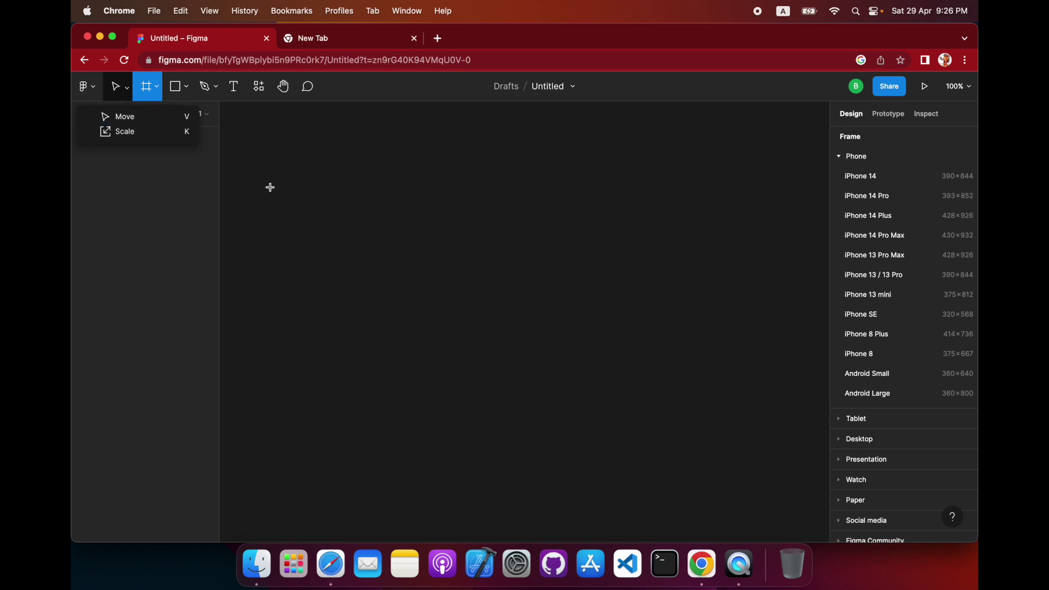
pyautogui.click(270, 187)
pyautogui.press('Delete')
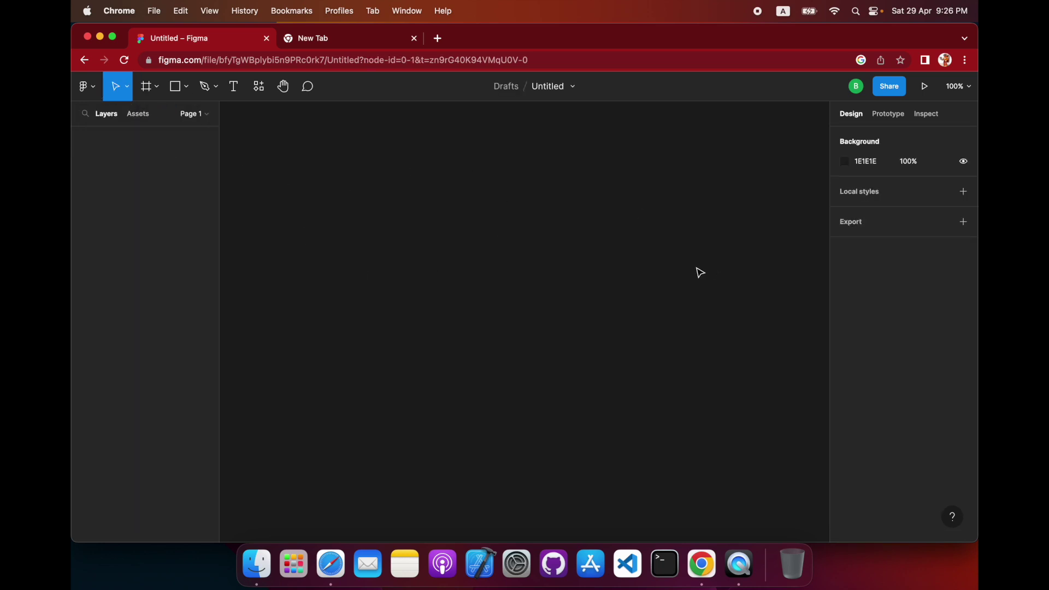
# - Rename the untitled design file to FirstFile
pyautogui.click(511, 90)
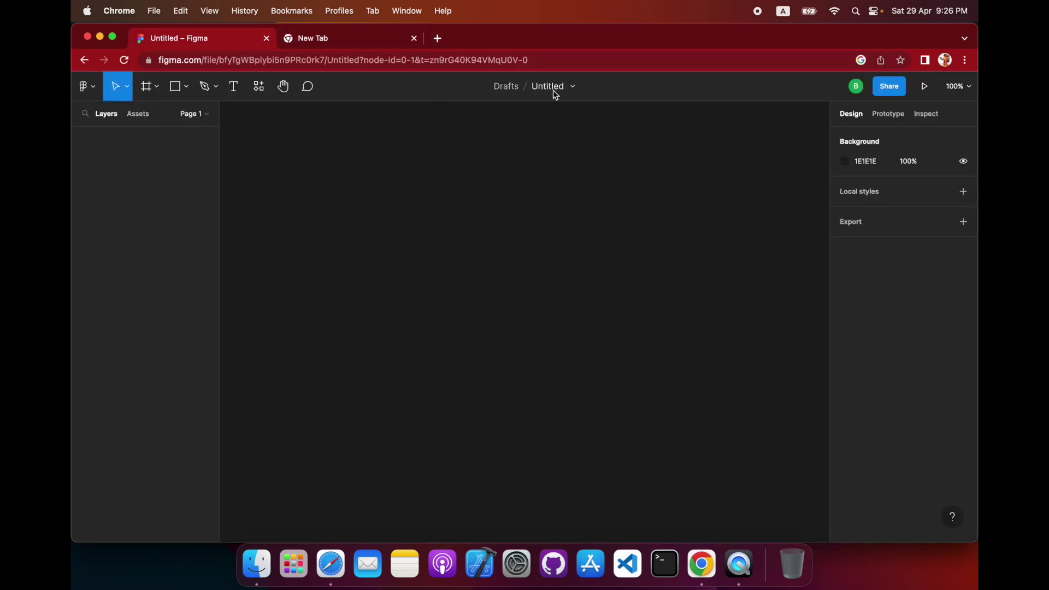
pyautogui.doubleClick(555, 95)
pyautogui.write('First File')
pyautogui.press('BackSpace')
pyautogui.press('BackSpace')
pyautogui.press('BackSpace')
pyautogui.press('BackSpace')
pyautogui.press('BackSpace')
pyautogui.write('File')
pyautogui.press('Return')
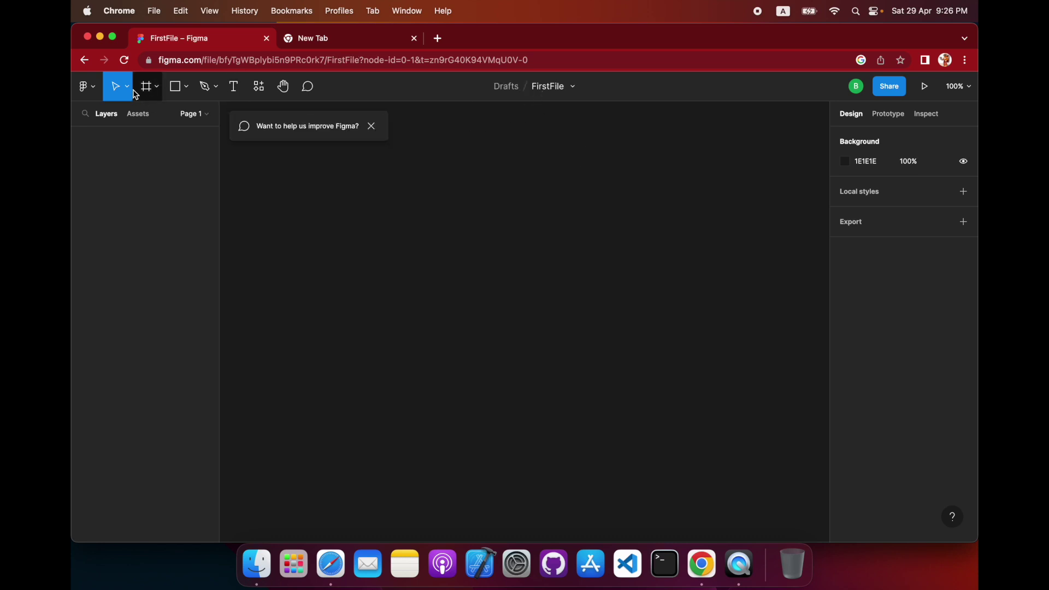
# - Add a phone frame to the empty canvas using the iPhone 14 preset (390×844)
pyautogui.click(156, 92)
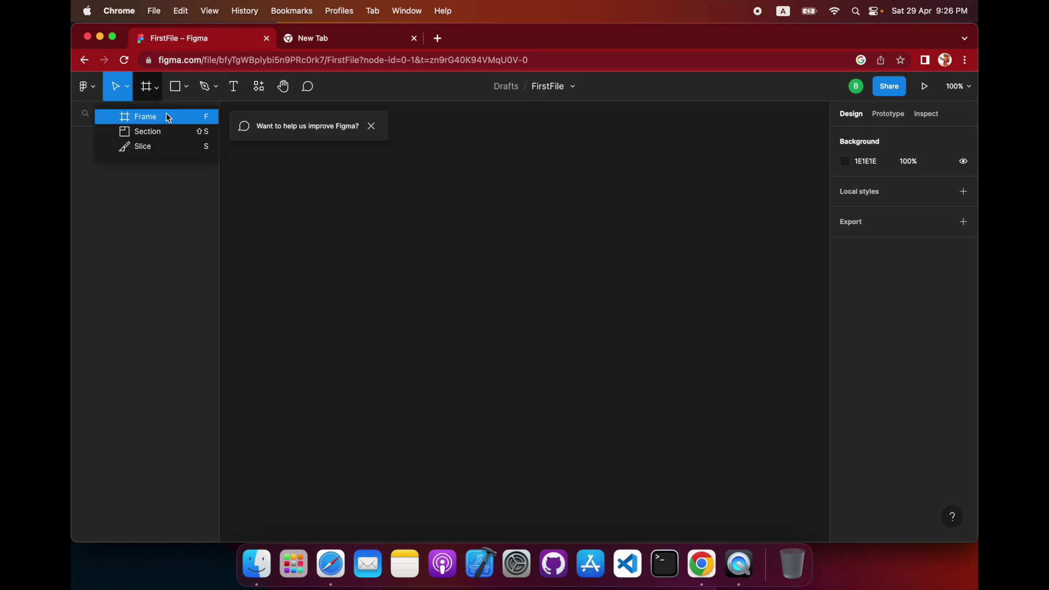
pyautogui.click(371, 126)
pyautogui.click(157, 88)
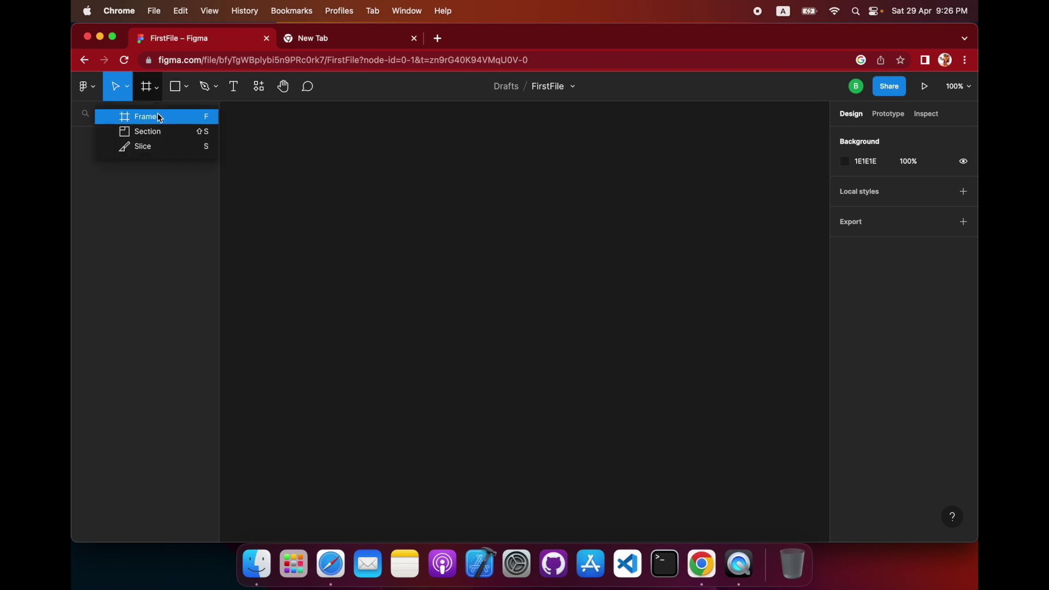
pyautogui.click(157, 113)
pyautogui.scroll(-2, 901, 328)
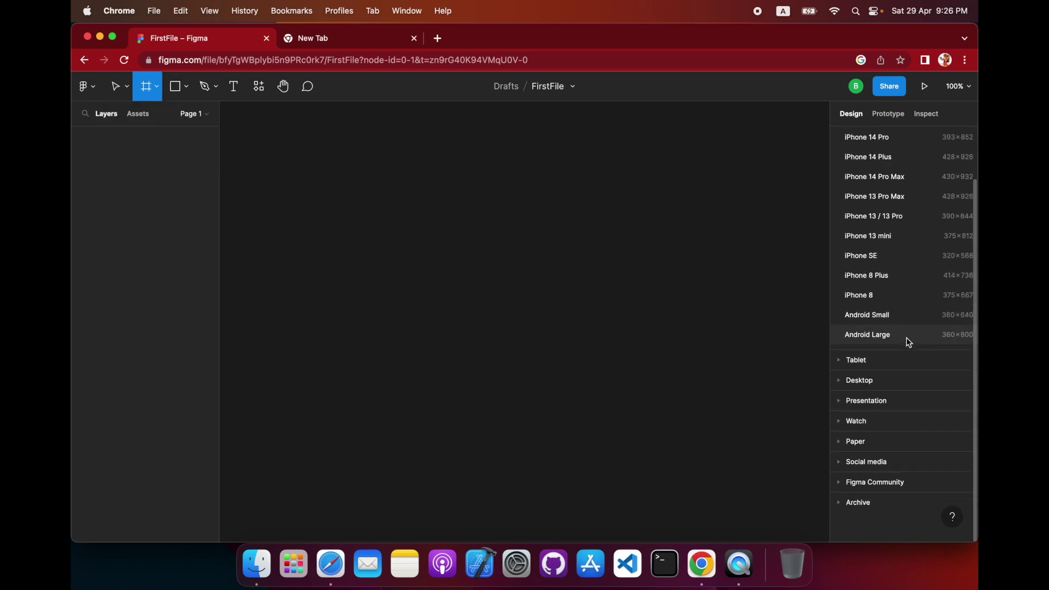
pyautogui.click(840, 362)
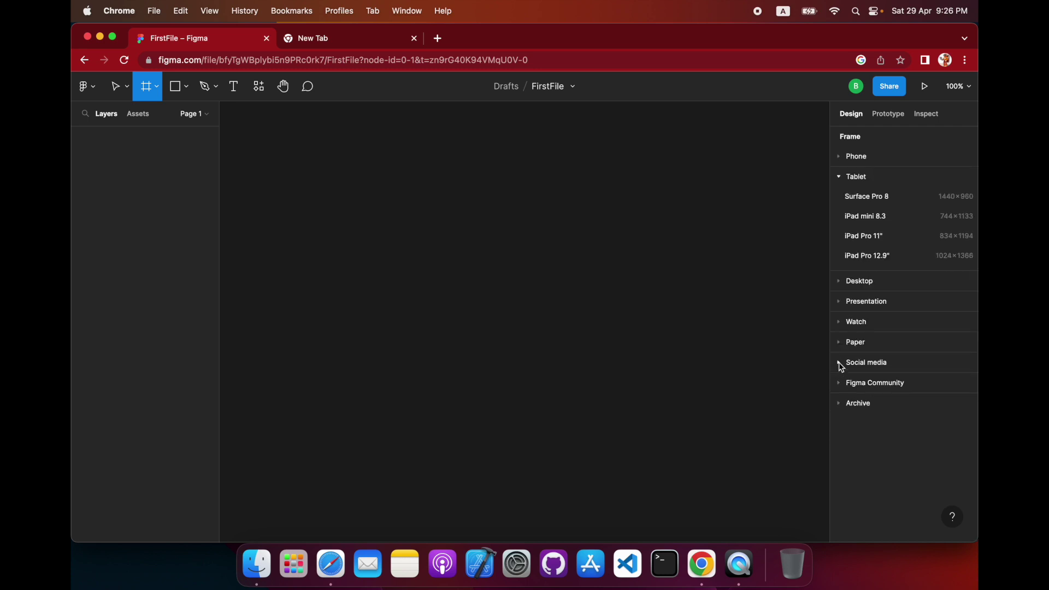
pyautogui.click(841, 283)
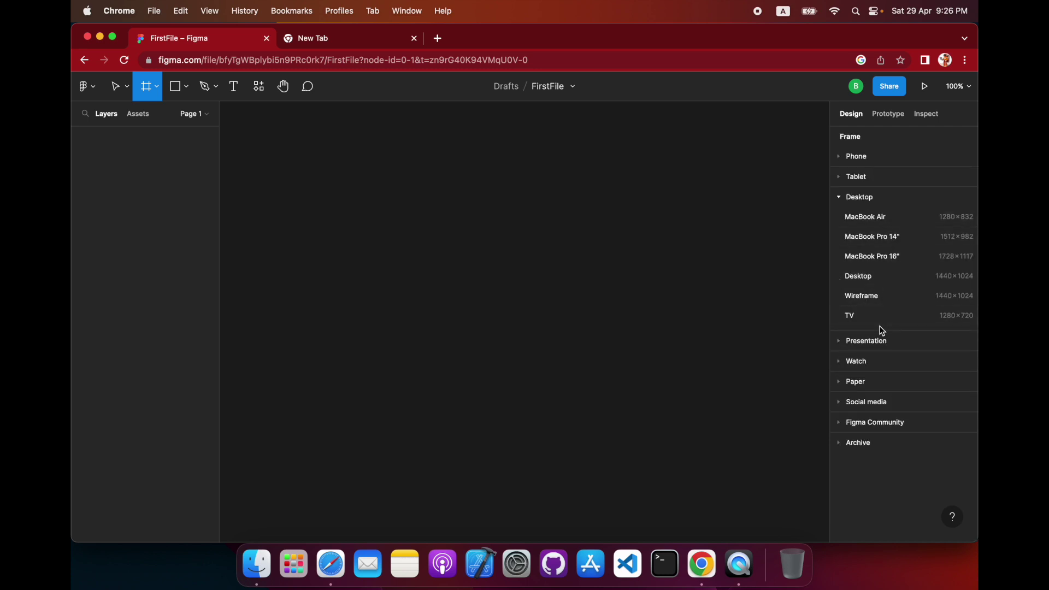
pyautogui.click(842, 158)
pyautogui.click(876, 180)
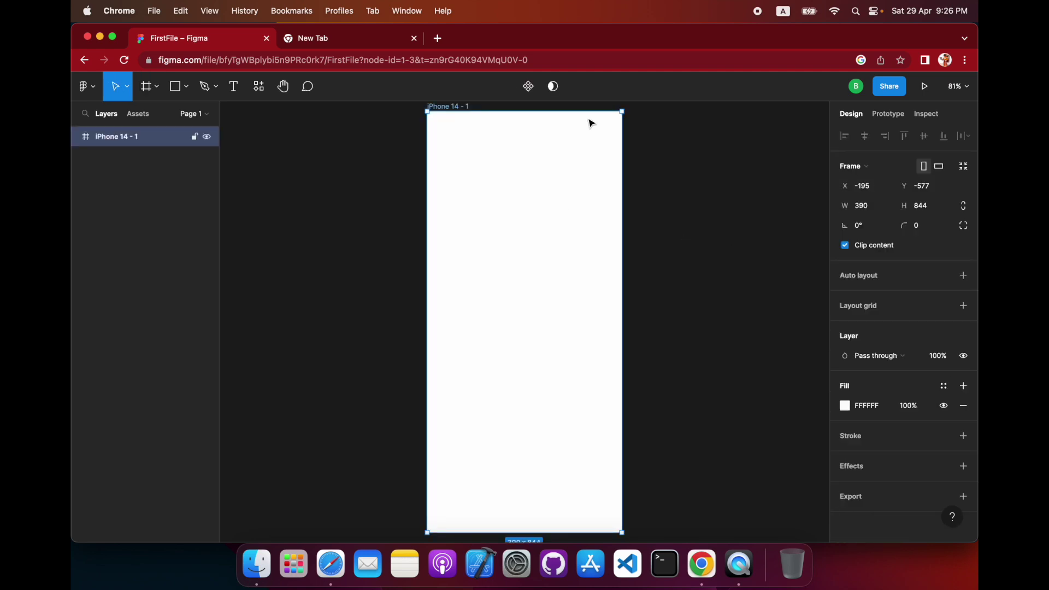
# - Round the corners of the iPhone 14 frame with a corner radius of 50
pyautogui.click(711, 256)
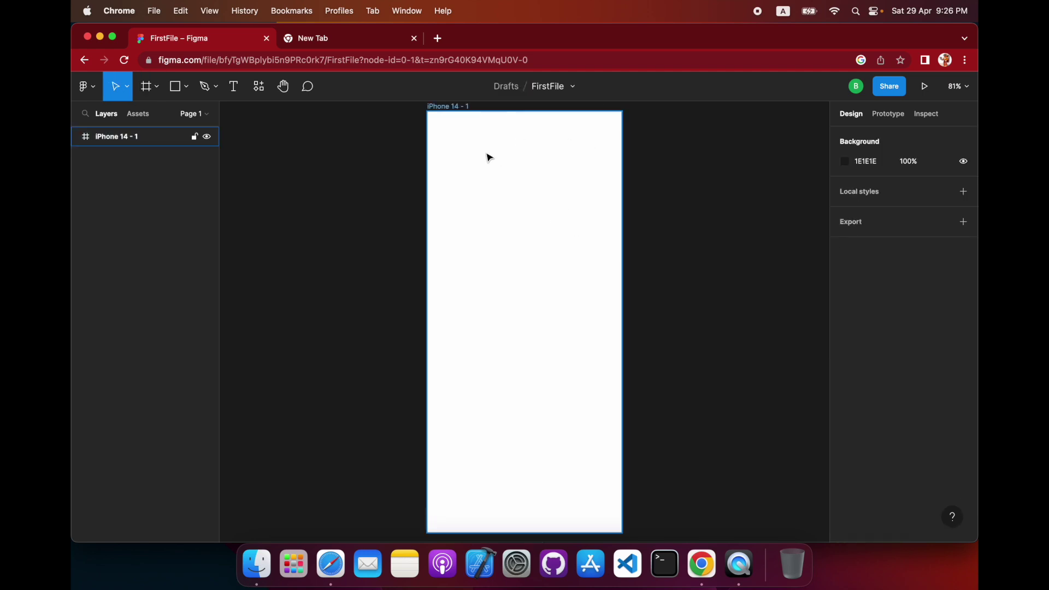
pyautogui.click(541, 226)
pyautogui.click(923, 232)
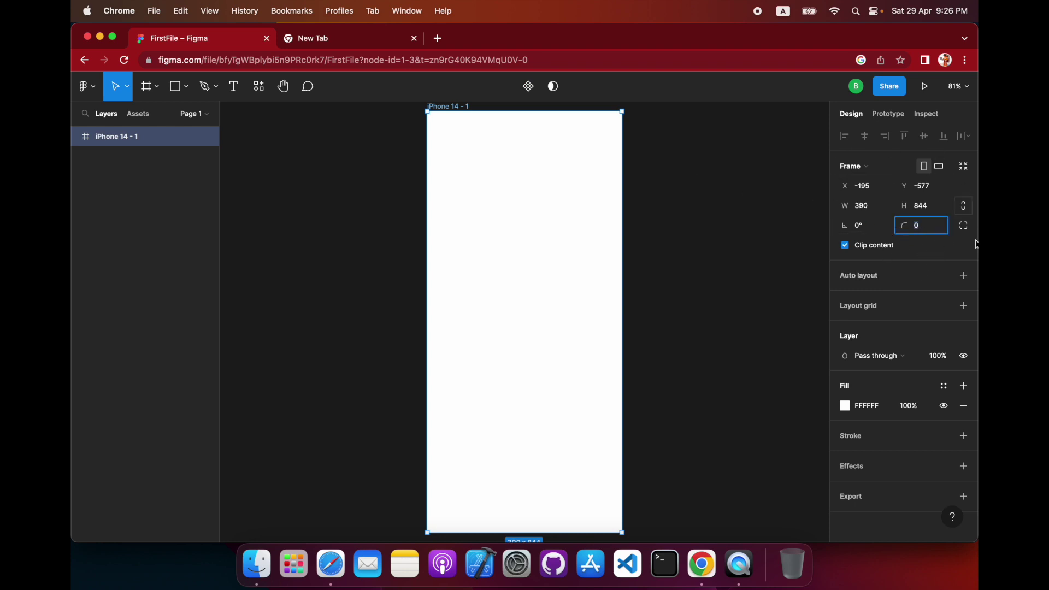
pyautogui.click(927, 113)
pyautogui.click(851, 114)
pyautogui.click(928, 231)
pyautogui.press('Return')
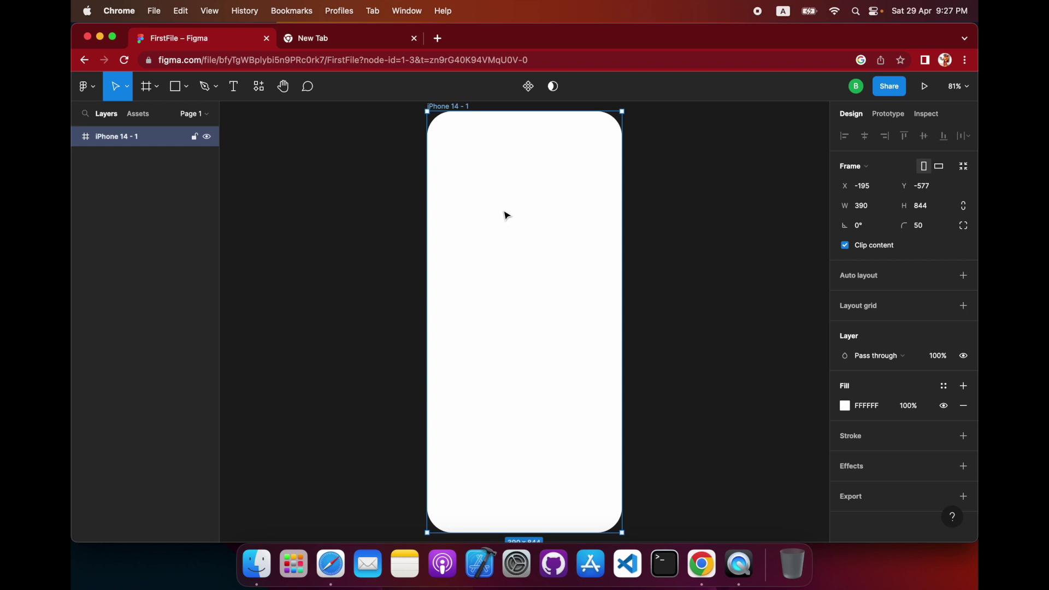
# - Draw a text box about 228×74 near the middle of the iPhone frame and enter "Hello Again!"
pyautogui.click(235, 87)
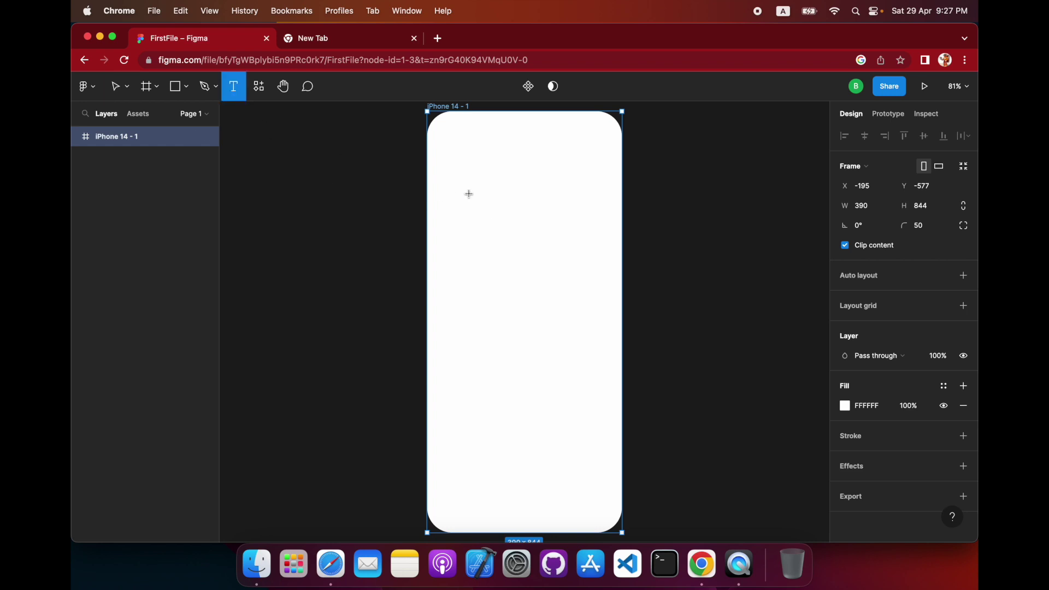
pyautogui.moveTo(470, 273); pyautogui.dragTo(584, 309)
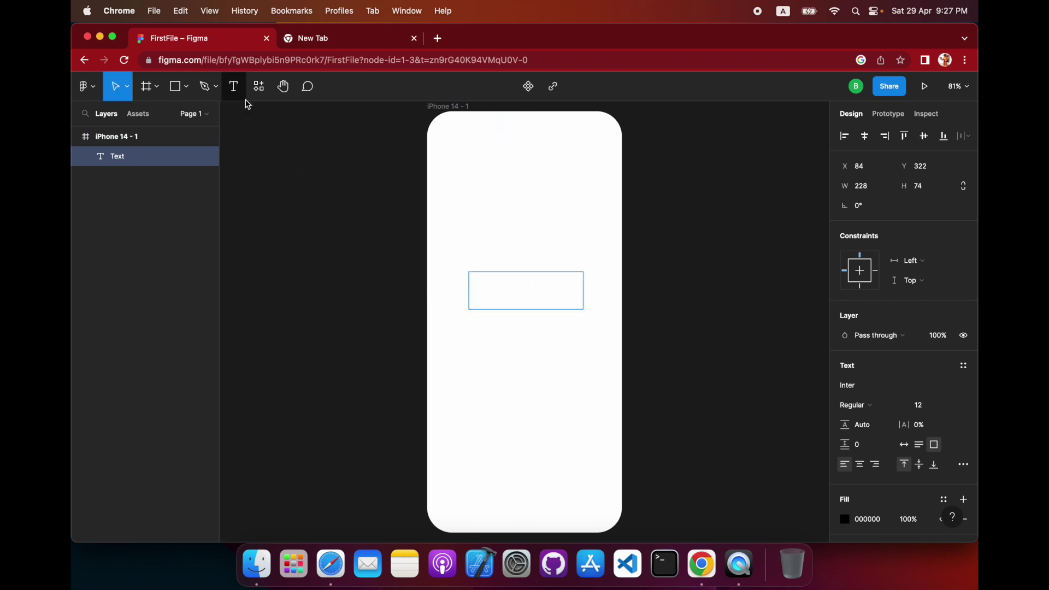
pyautogui.write('HEL')
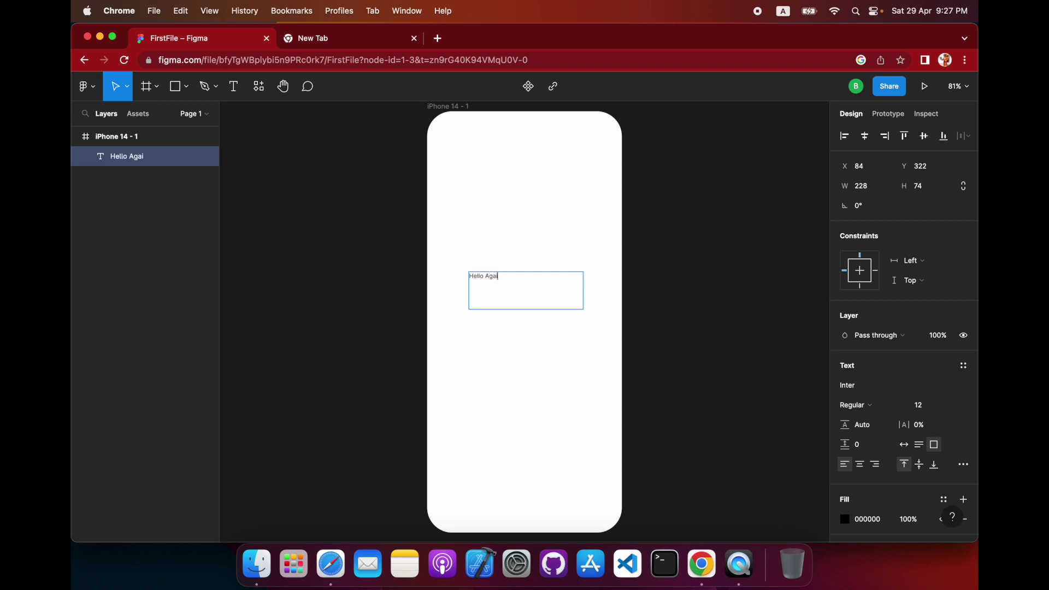
# - Set the font weight of the whole "Hello Again!" text to Extra Bold, skipping local font installation
pyautogui.tripleClick(498, 280)
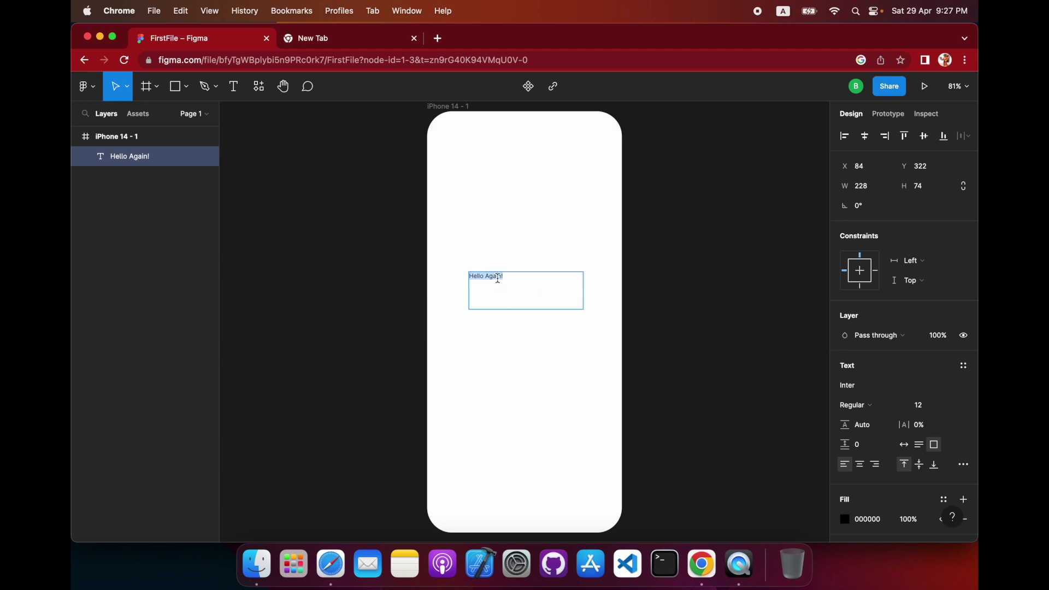
pyautogui.click(854, 391)
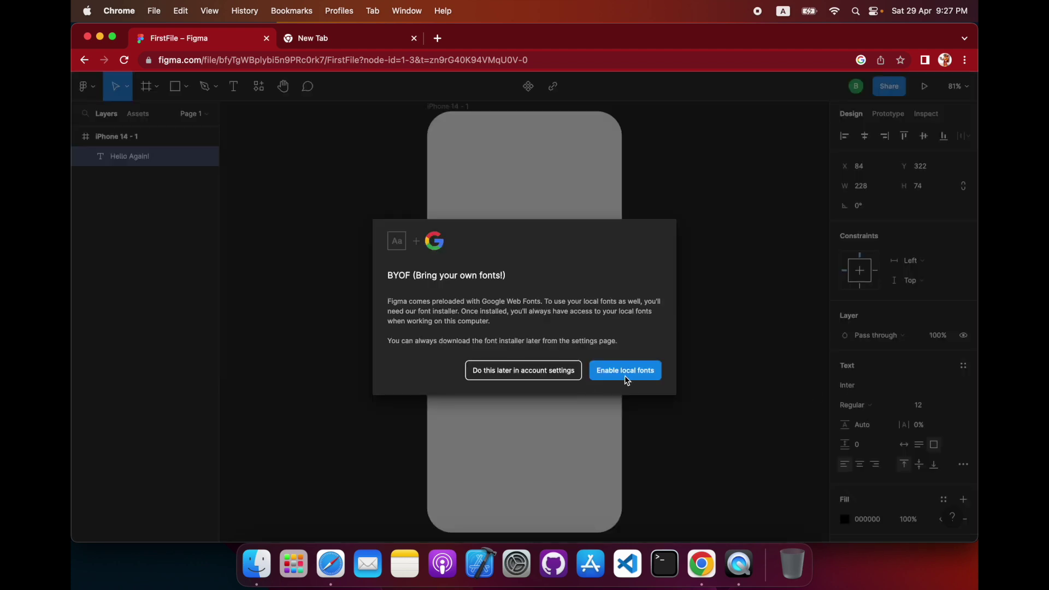
pyautogui.click(579, 378)
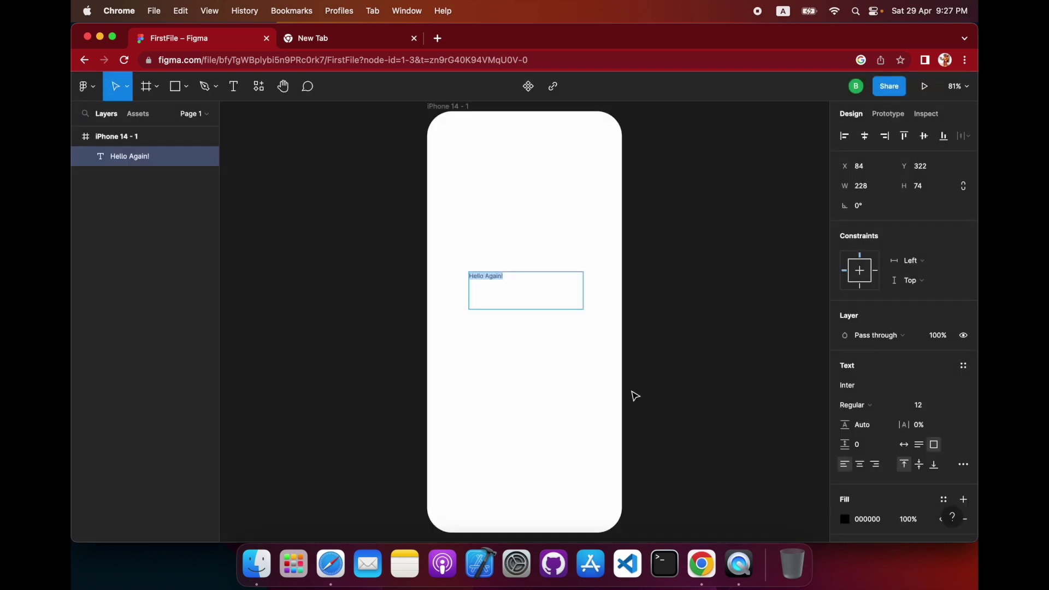
pyautogui.click(867, 404)
pyautogui.click(886, 464)
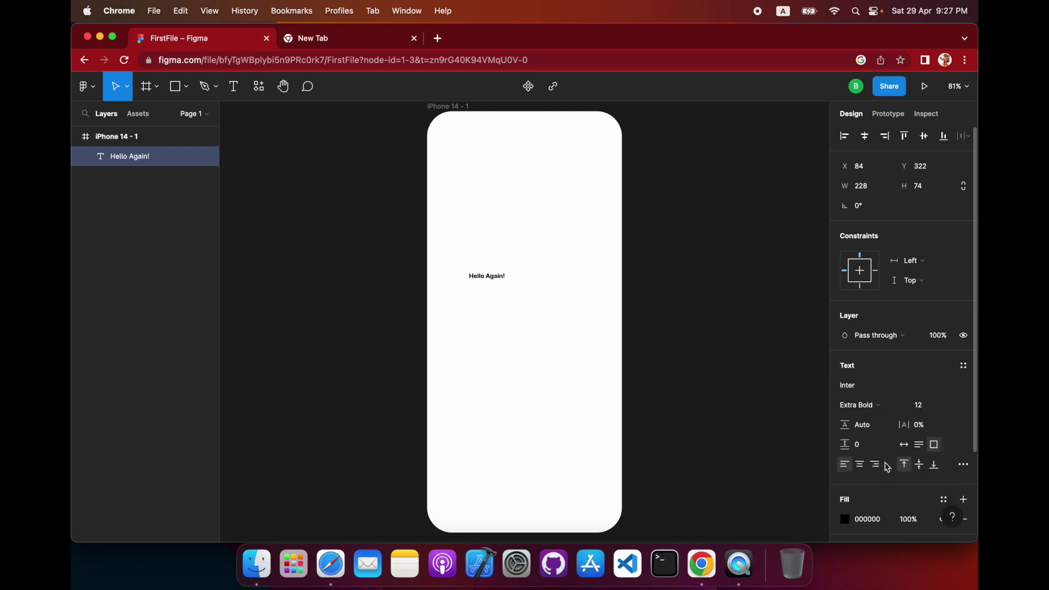
# - Set the "Hello Again!" text size to 20 and centre it horizontally and vertically within its box
pyautogui.click(928, 411)
pyautogui.write('20')
pyautogui.press('Return')
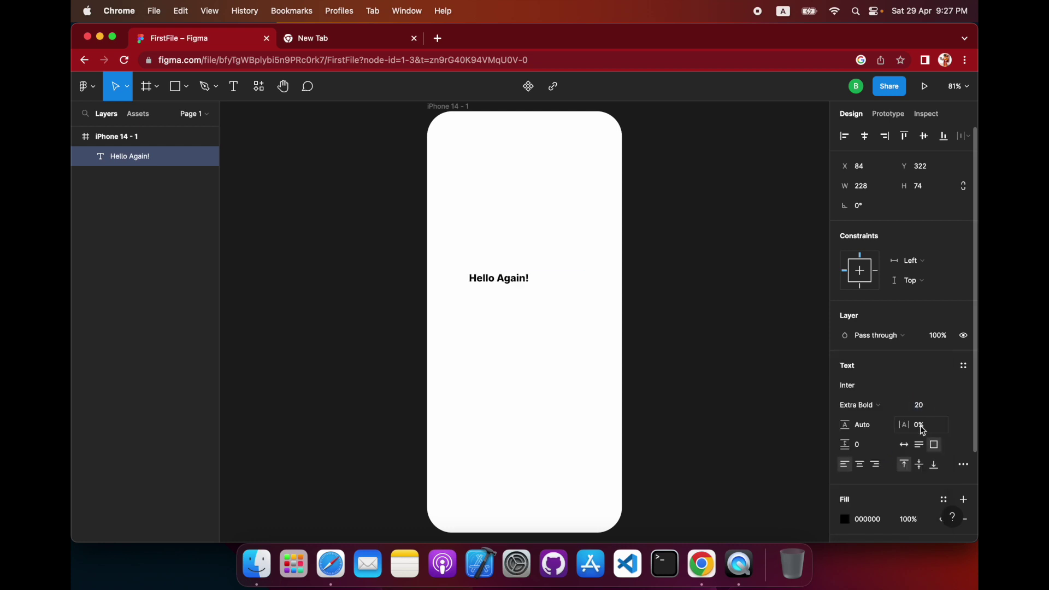
pyautogui.click(868, 468)
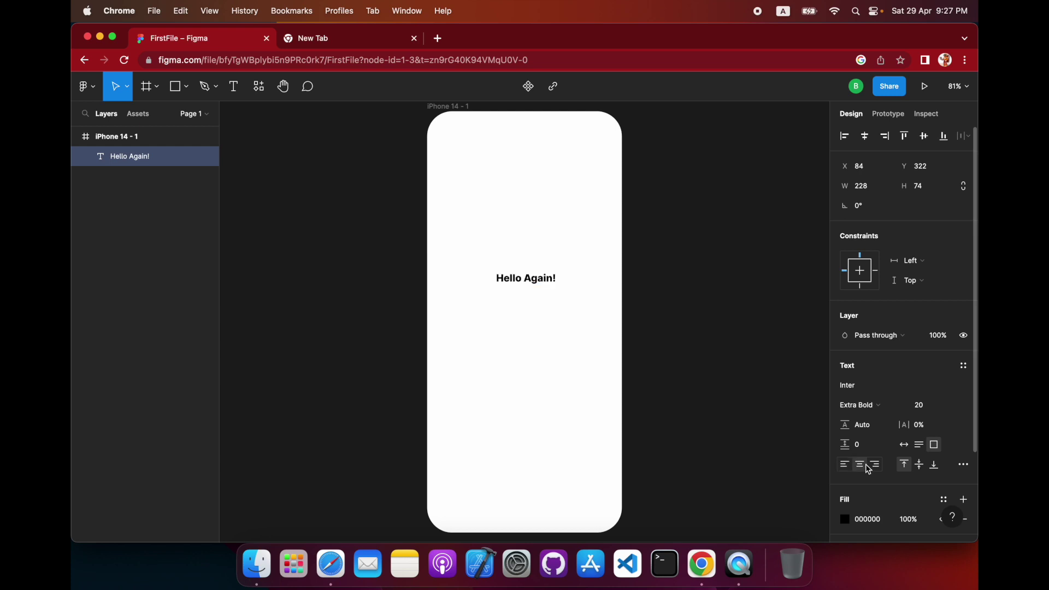
pyautogui.click(919, 465)
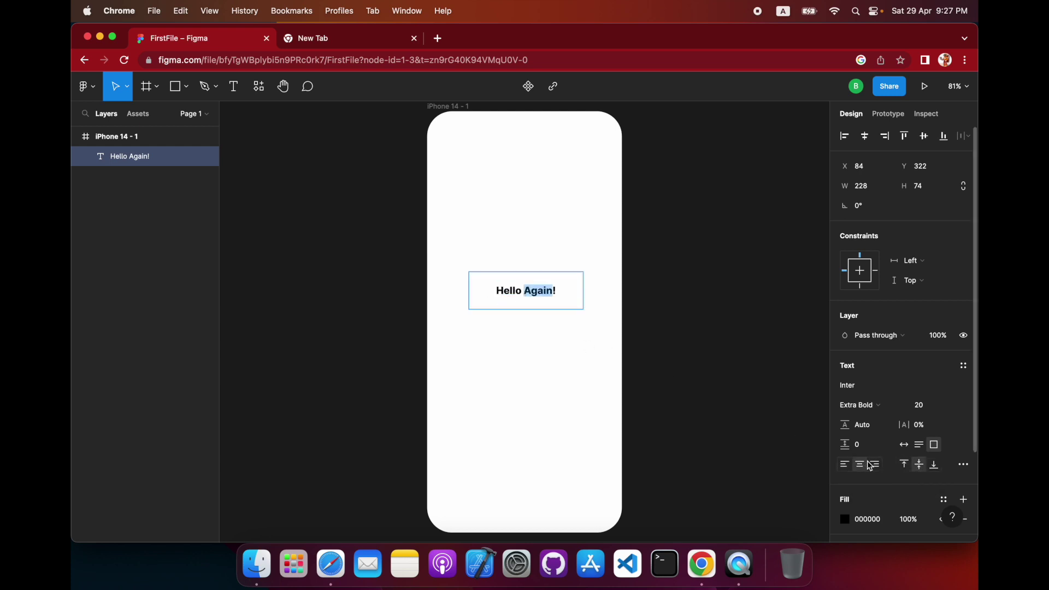
# - Set the font size of the words "Again" and "Hello" to 25
pyautogui.click(922, 407)
pyautogui.write('25')
pyautogui.press('Return')
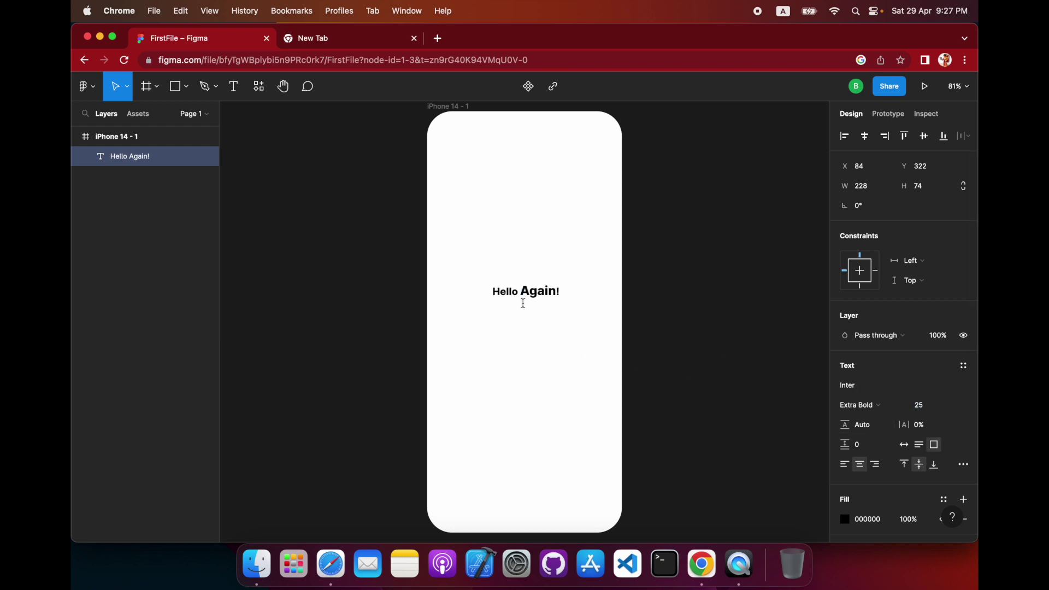
pyautogui.doubleClick(497, 291)
pyautogui.click(918, 407)
pyautogui.write('25')
pyautogui.press('Return')
pyautogui.press('Escape')
pyautogui.click(558, 370)
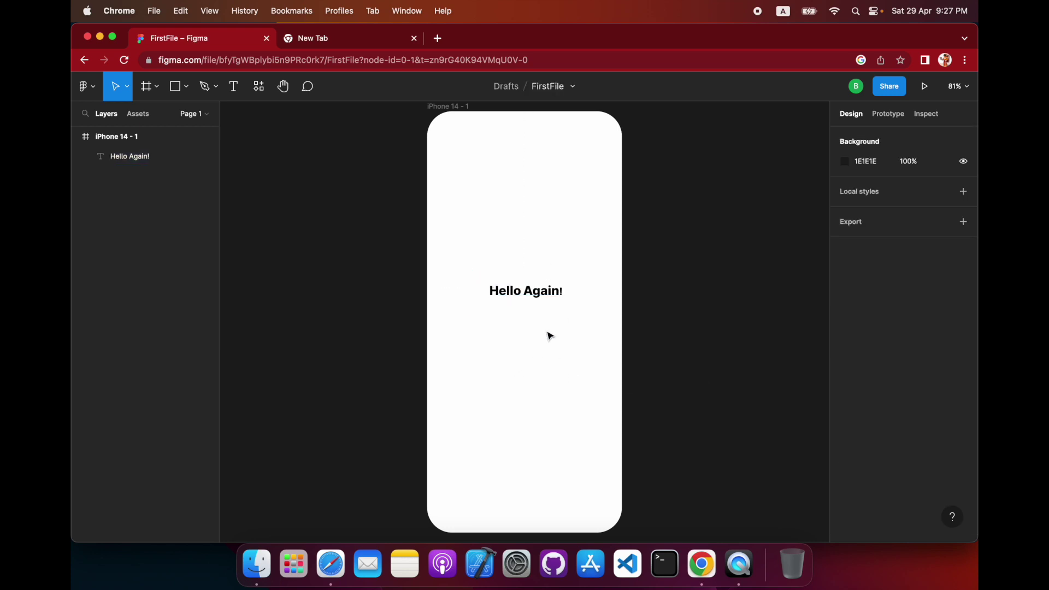
# - Change the "Hello Again!" text fill to dark red 8A0606
pyautogui.doubleClick(538, 284)
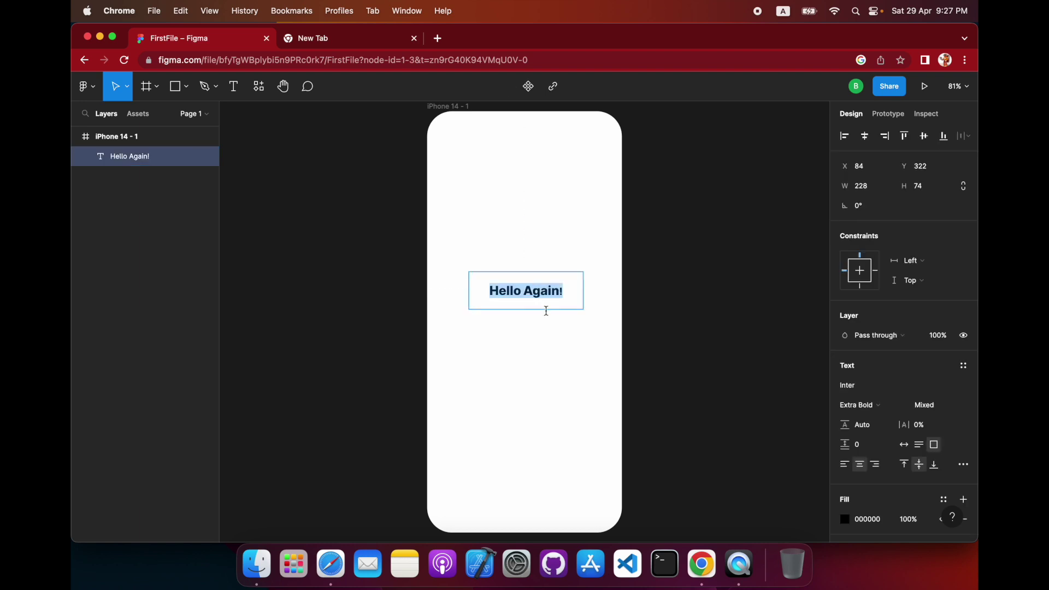
pyautogui.scroll(-3, 861, 437)
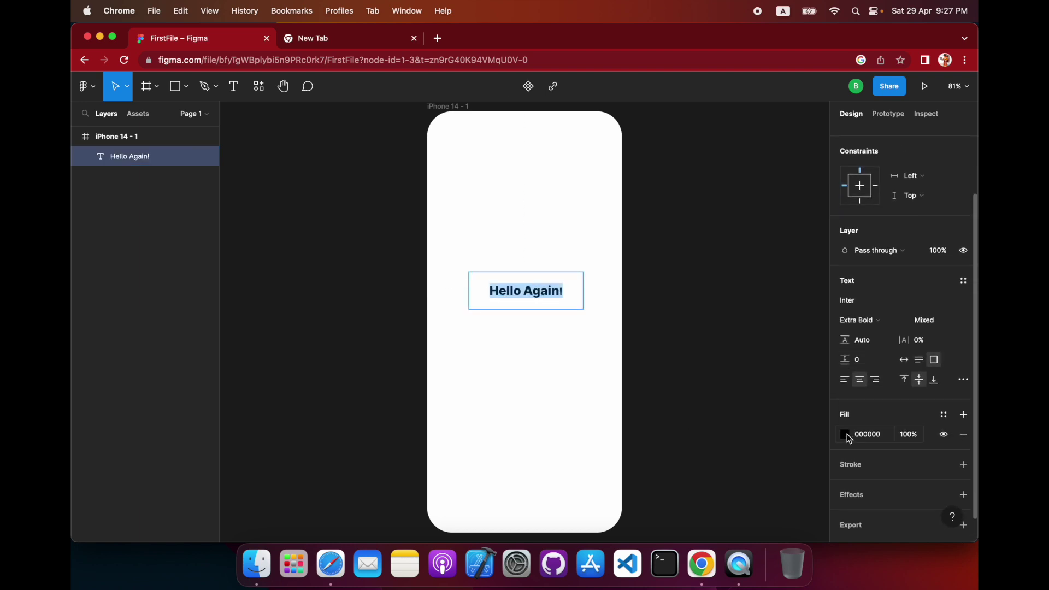
pyautogui.click(845, 435)
pyautogui.moveTo(791, 407); pyautogui.dragTo(778, 407)
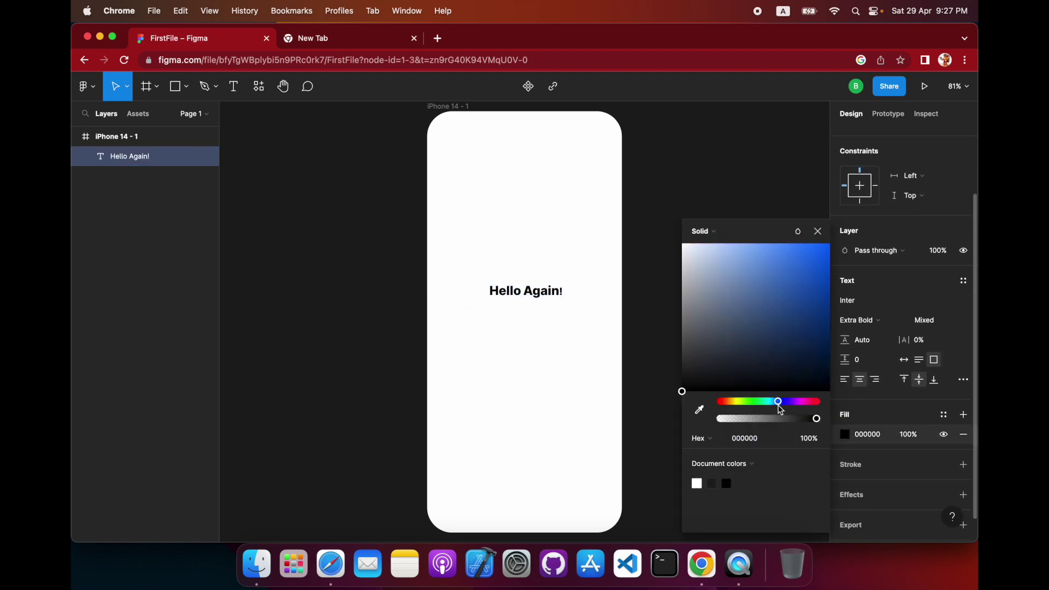
pyautogui.moveTo(819, 305)
pyautogui.mouseDown()
pyautogui.moveTo(825, 254)
pyautogui.moveTo(830, 328)
pyautogui.moveTo(835, 311)
pyautogui.mouseUp()
pyautogui.click(816, 402)
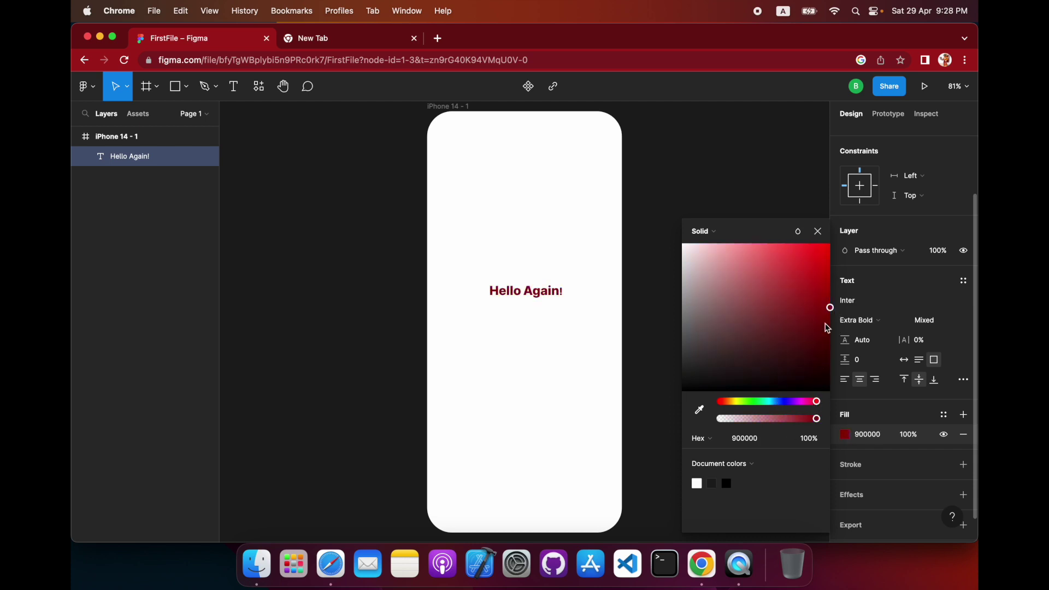
pyautogui.moveTo(828, 315); pyautogui.dragTo(825, 309)
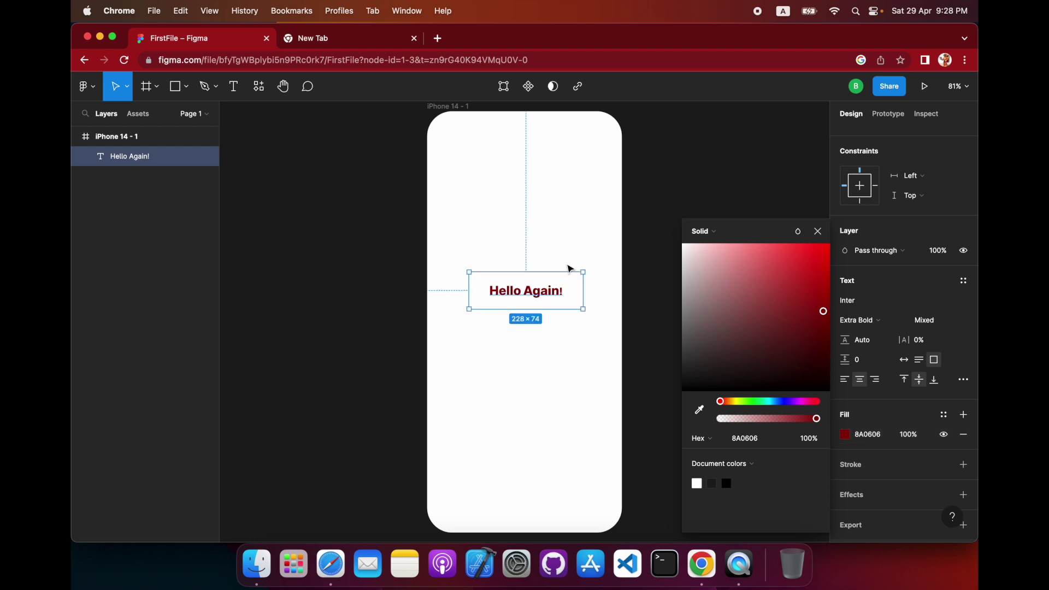
pyautogui.click(520, 208)
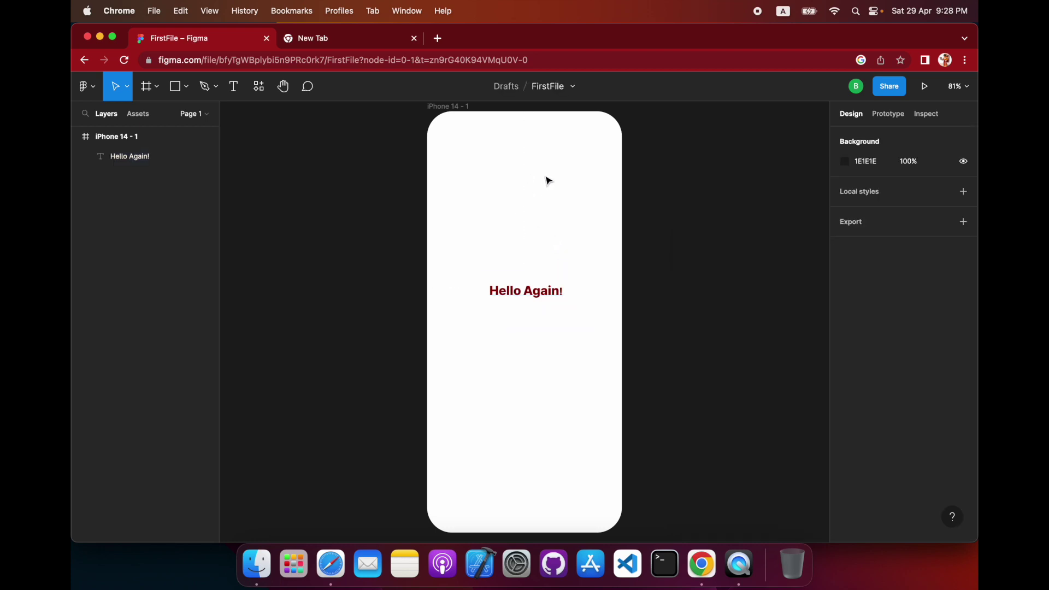
# - Darken the canvas background colour to 131313
pyautogui.click(853, 163)
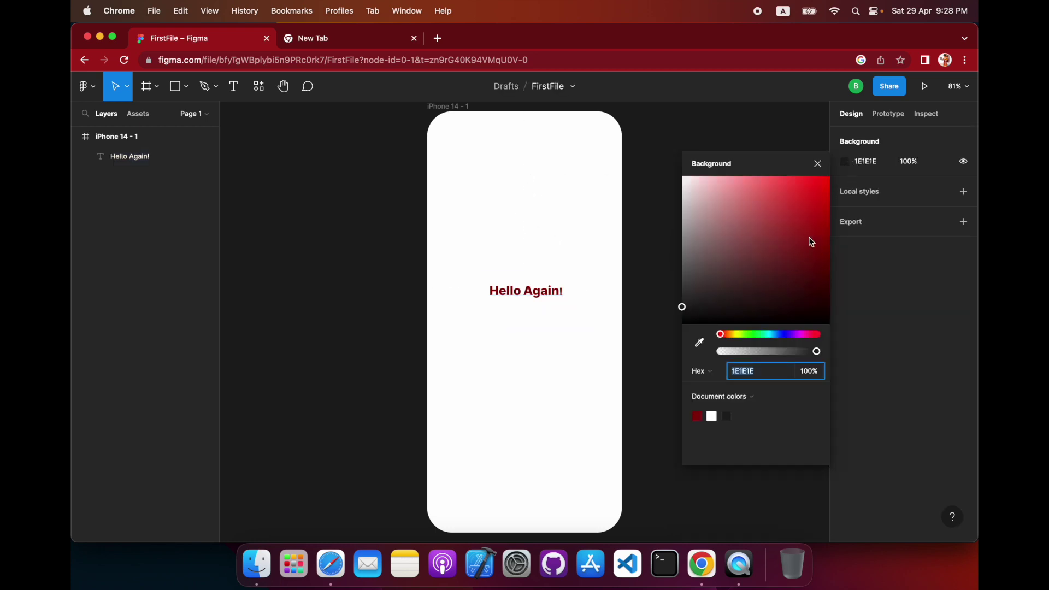
pyautogui.moveTo(811, 242); pyautogui.dragTo(680, 316)
pyautogui.click(628, 161)
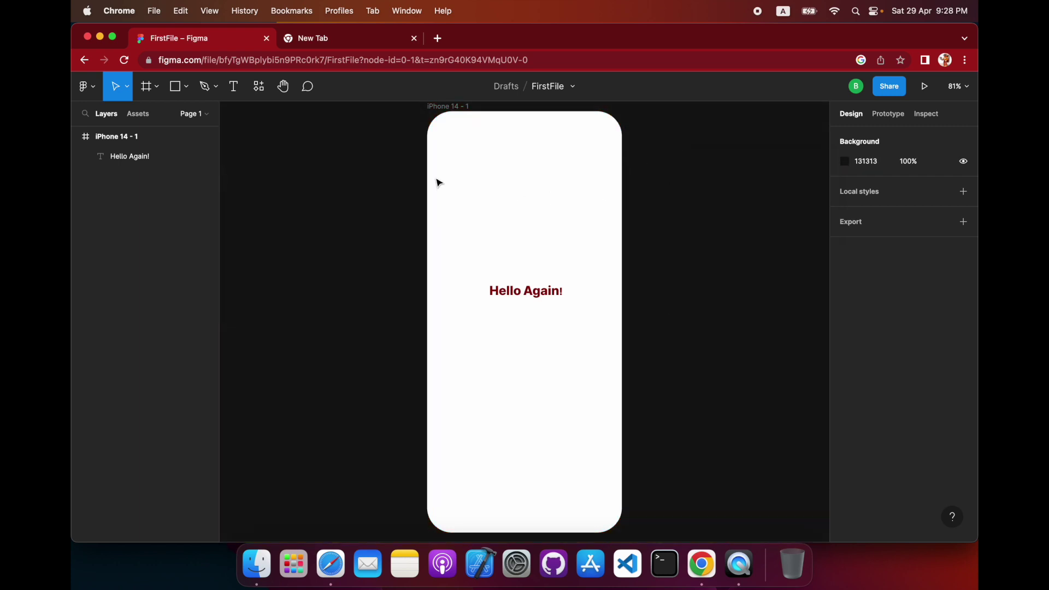
pyautogui.click(435, 106)
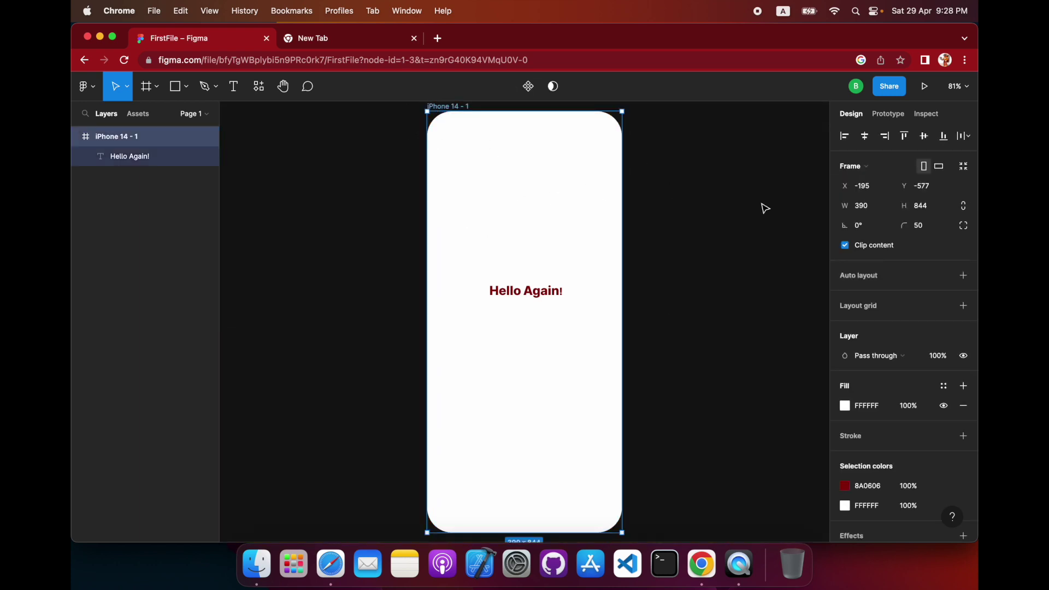
pyautogui.scroll(5, 476, 178)
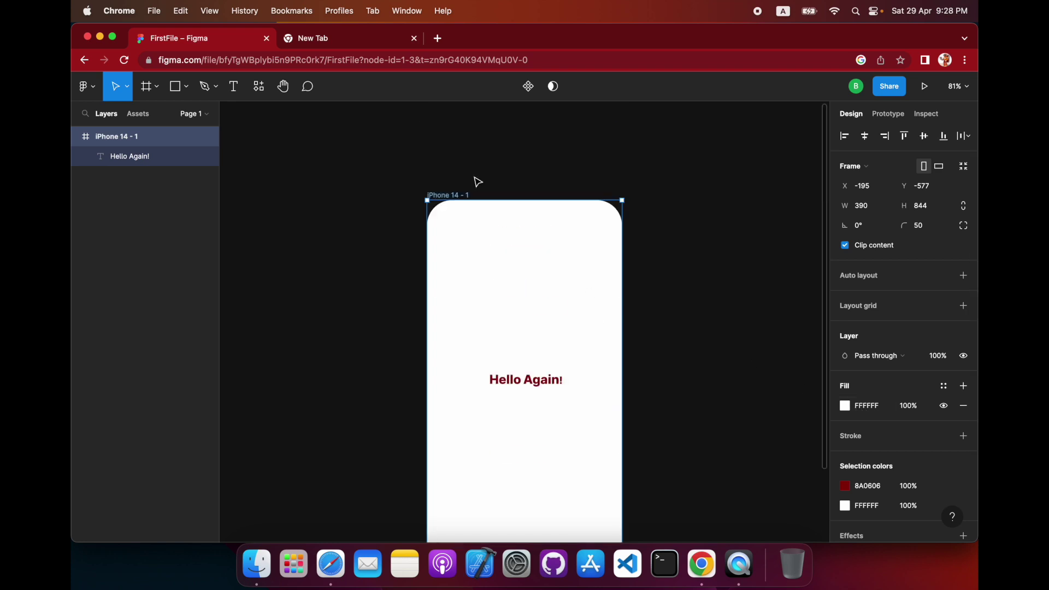
pyautogui.scroll(-3, 498, 316)
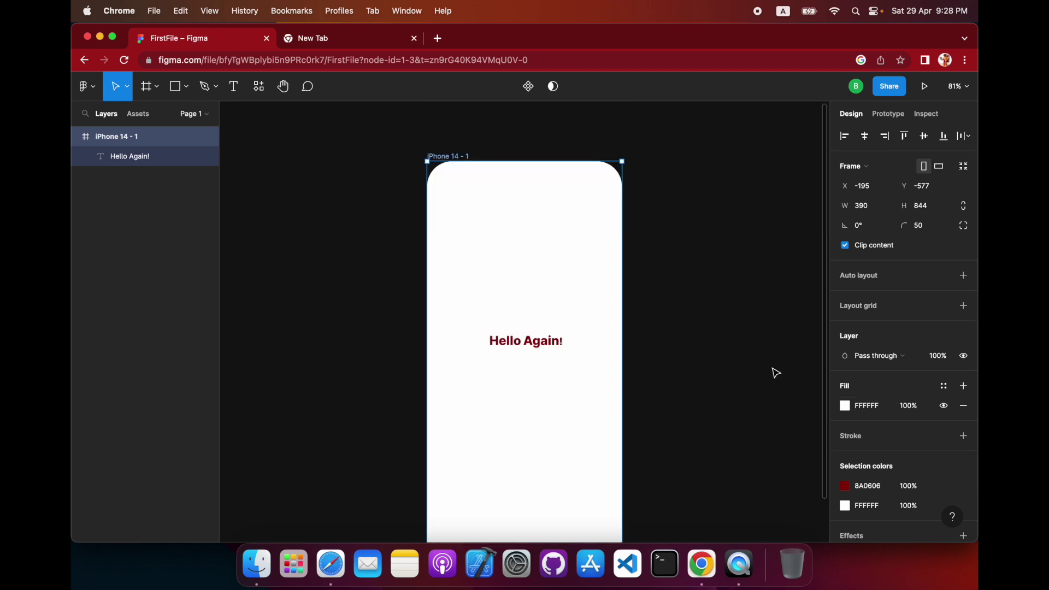
pyautogui.click(846, 407)
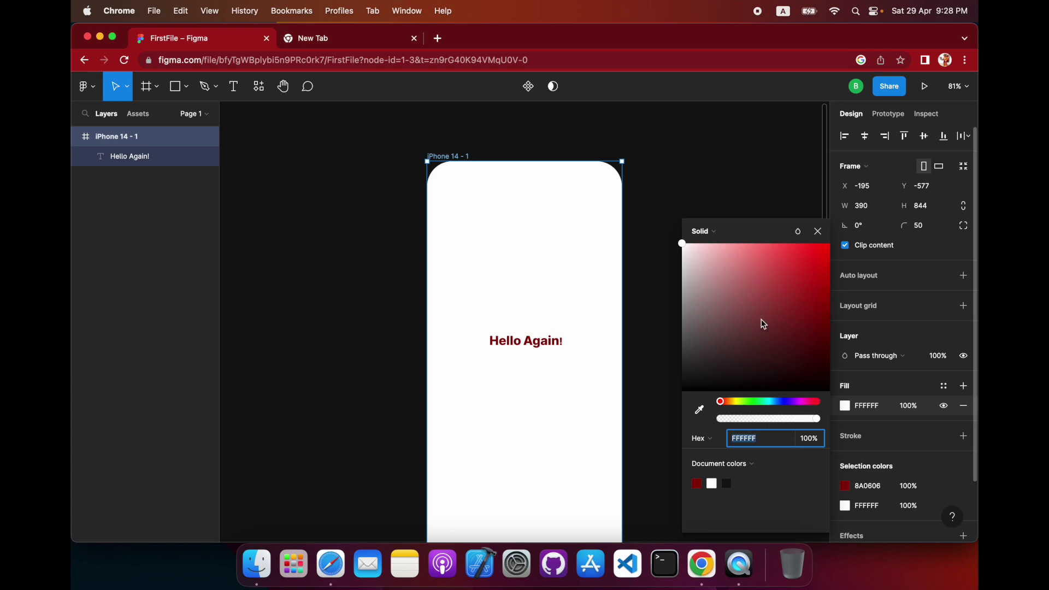
pyautogui.click(756, 401)
pyautogui.moveTo(772, 359); pyautogui.dragTo(643, 215)
pyautogui.click(644, 215)
# - Draw a rectangle about 349 × 54 below the "Hello Again!" heading, spanning most of the iPhone frame's width
pyautogui.scroll(-2, 528, 215)
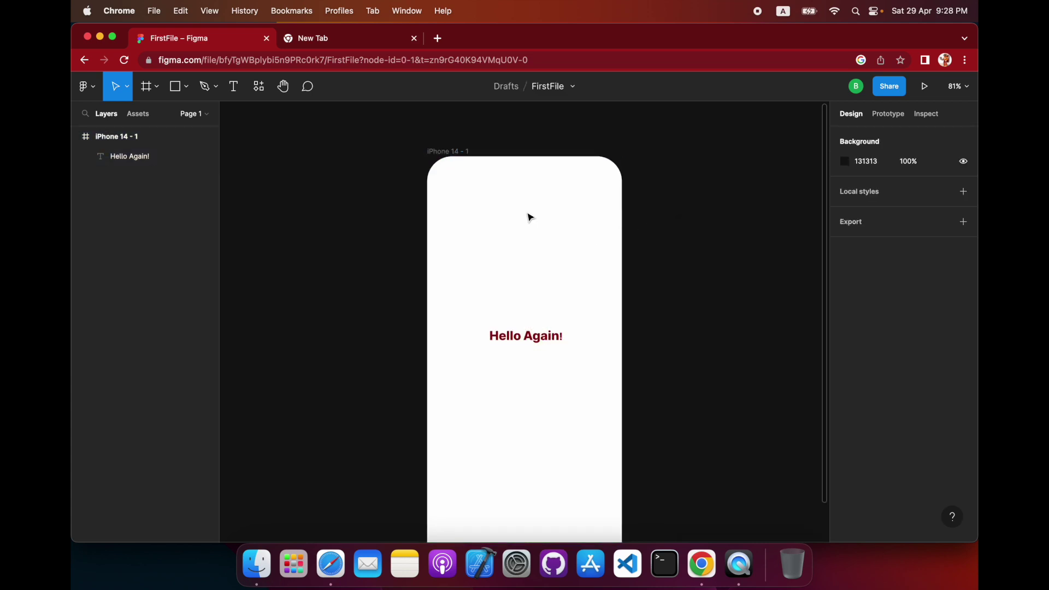
pyautogui.scroll(1, 527, 217)
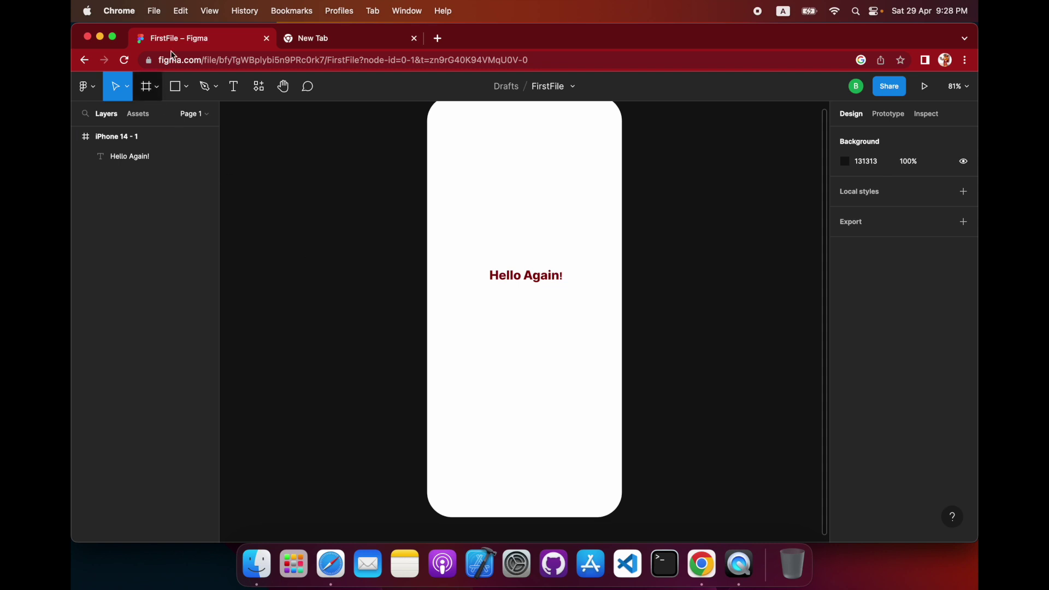
pyautogui.click(184, 89)
pyautogui.click(178, 92)
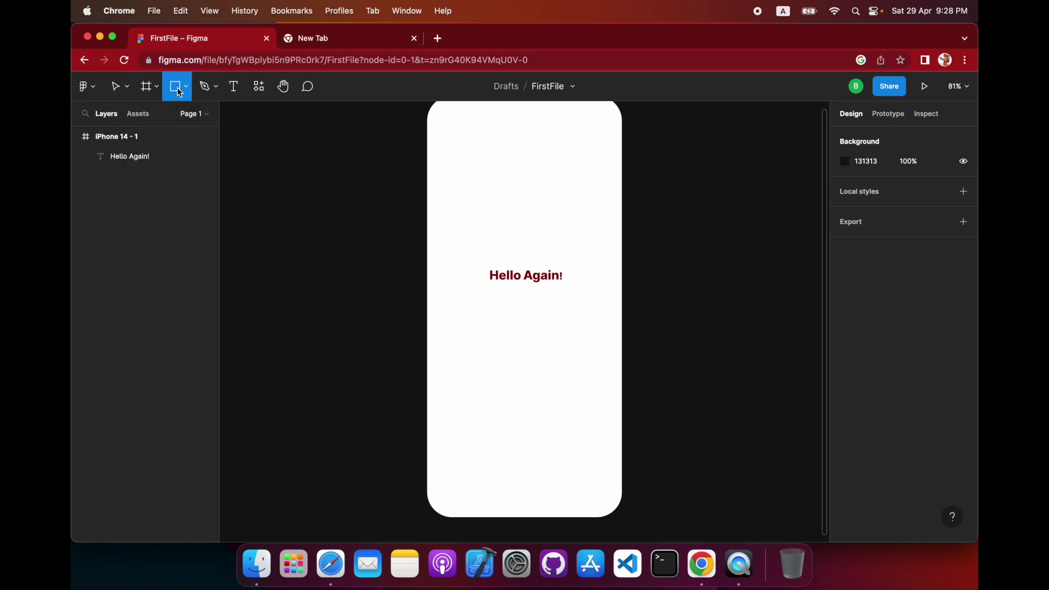
pyautogui.click(187, 89)
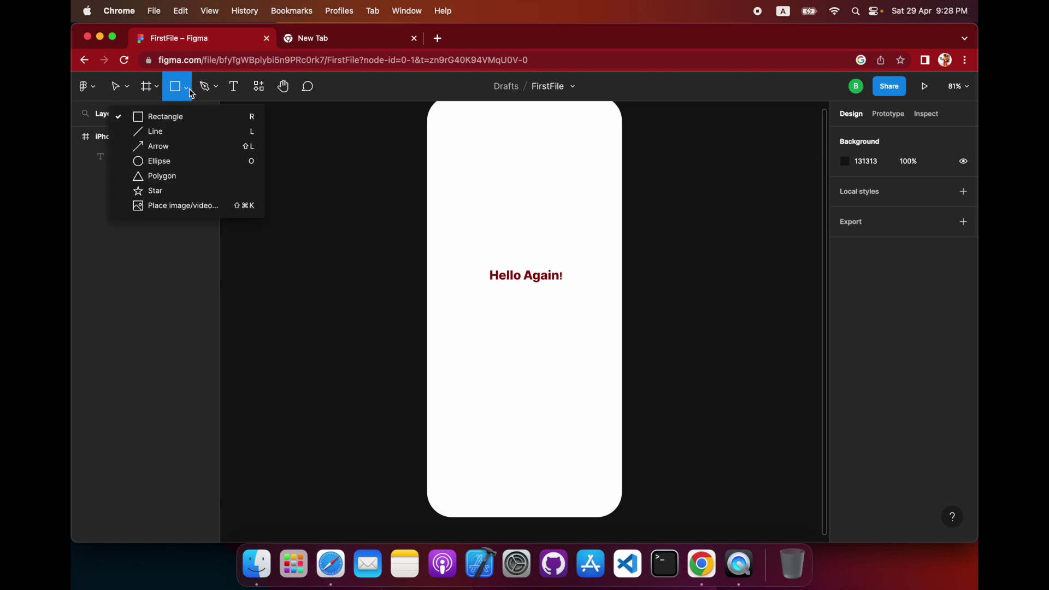
pyautogui.click(195, 122)
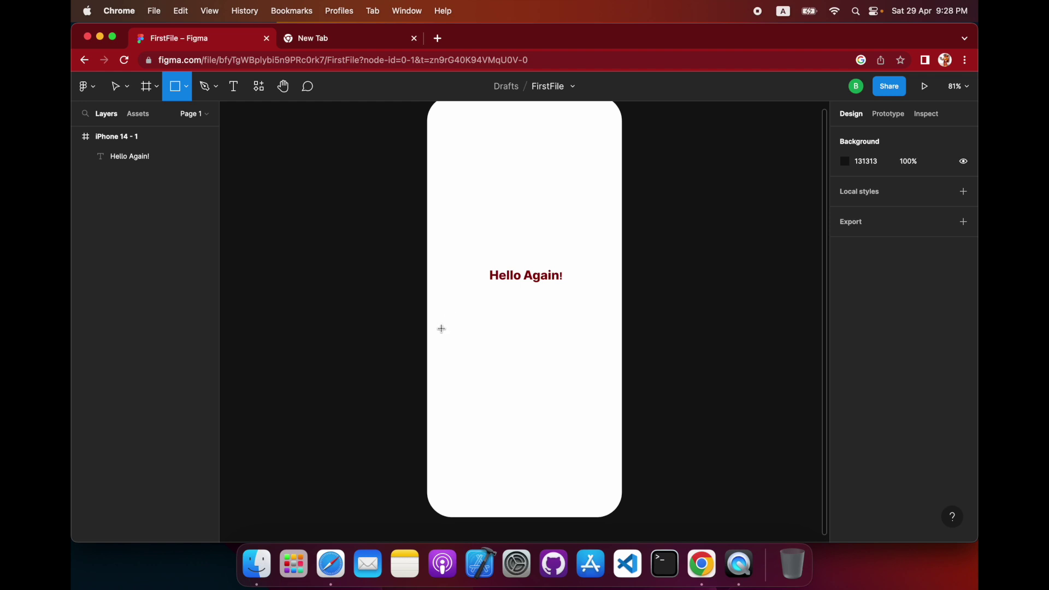
pyautogui.moveTo(437, 334); pyautogui.dragTo(613, 364)
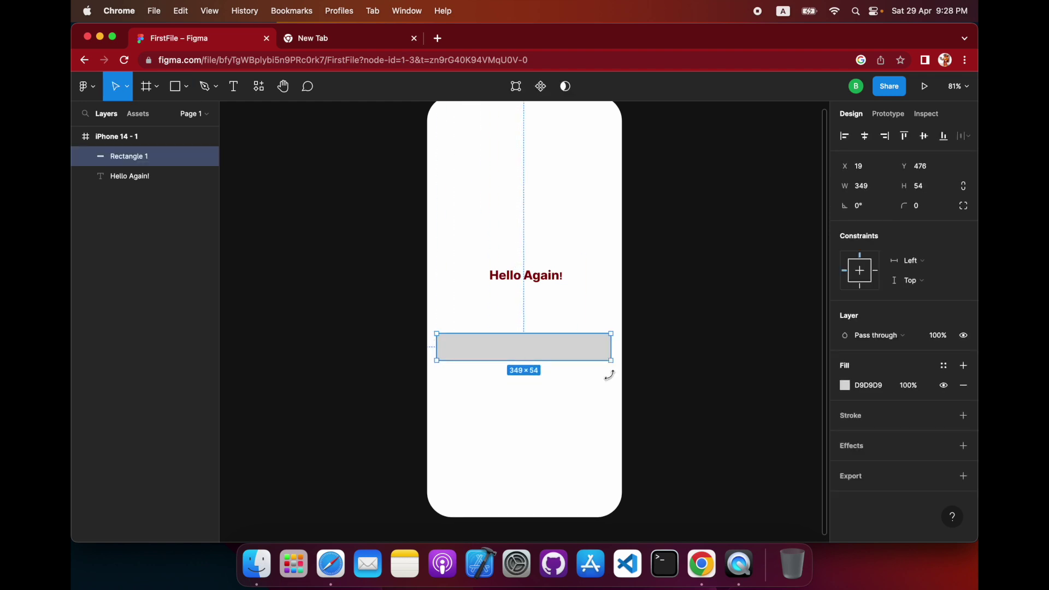
pyautogui.click(516, 374)
pyautogui.click(499, 359)
pyautogui.click(396, 301)
# - Add a text box about 325 × 35 inside the grey rectangle with the text "Enter Your Name"
pyautogui.click(233, 87)
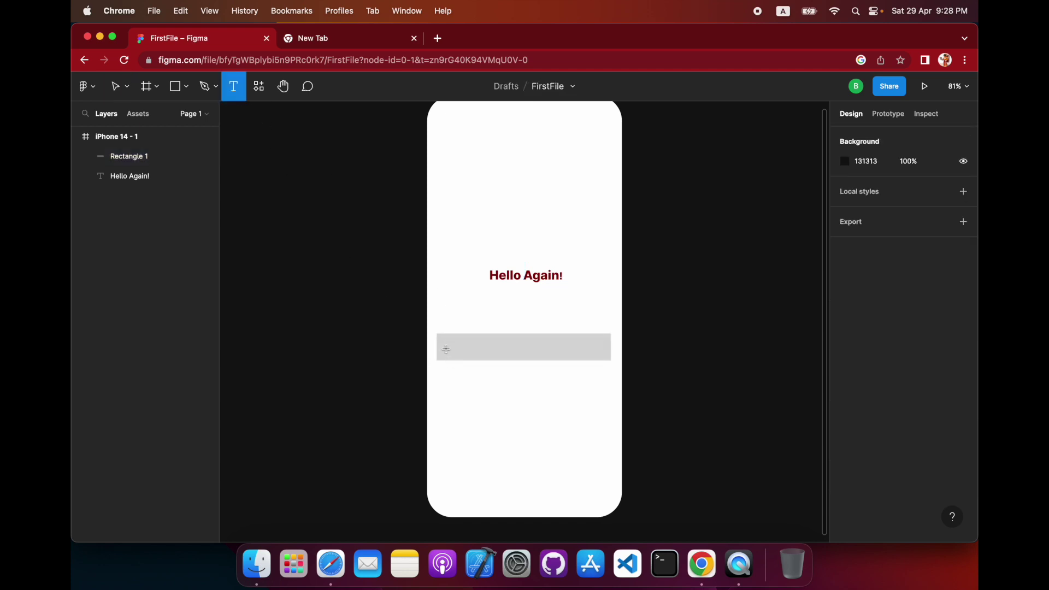
pyautogui.moveTo(442, 340); pyautogui.dragTo(605, 361)
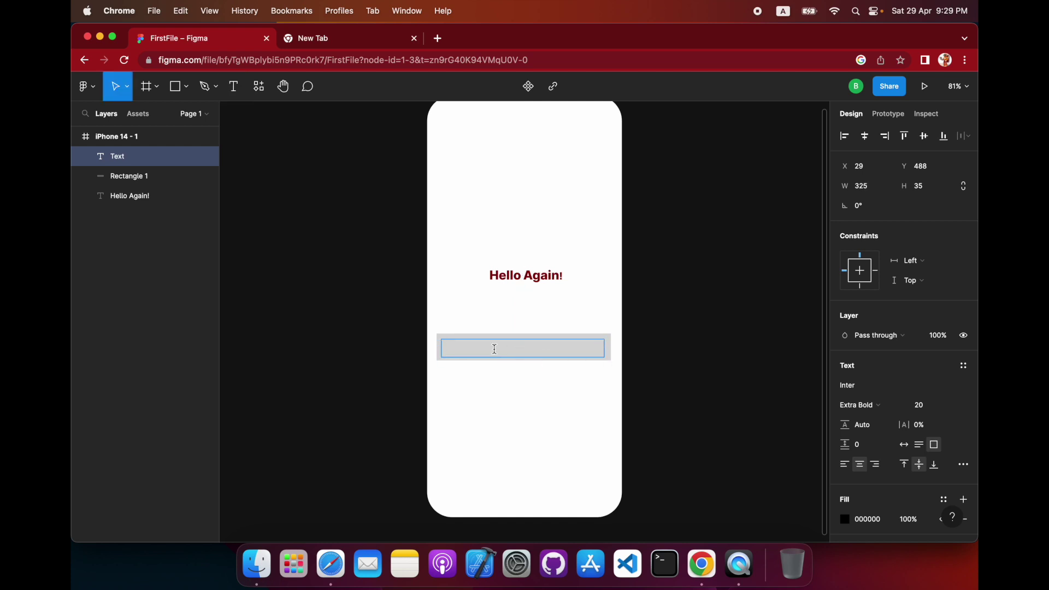
pyautogui.write('Enter Your Name')
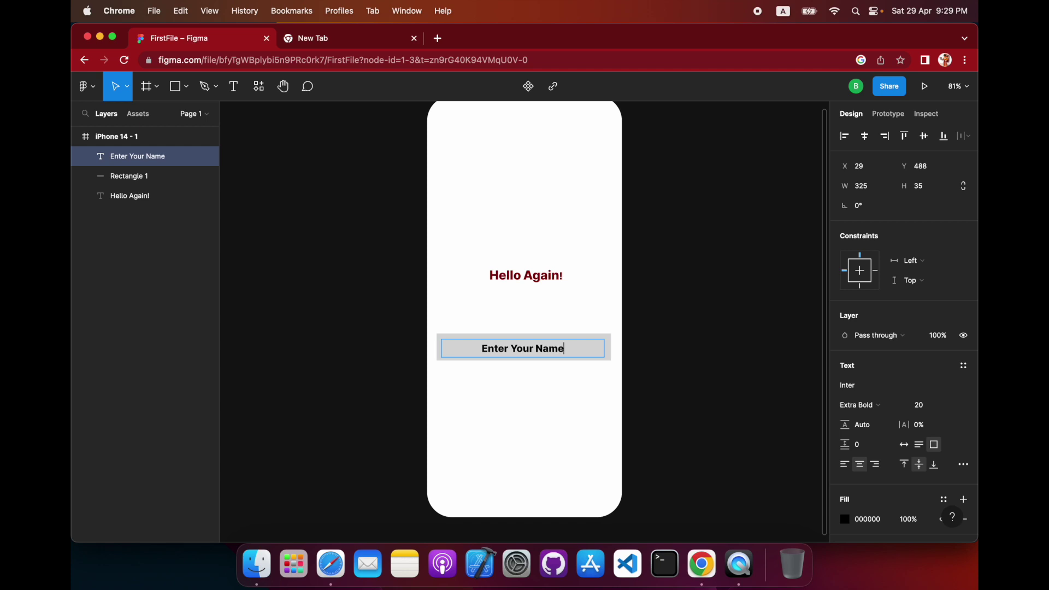
# - Set the "Enter Your Name" text to Light weight and font size 15
pyautogui.press('super+a')
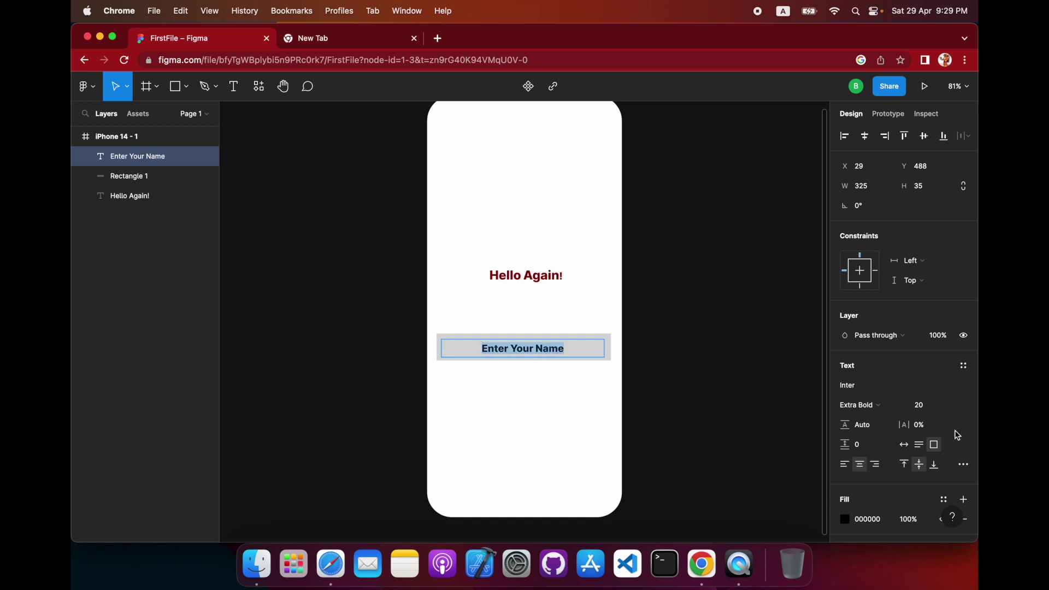
pyautogui.click(879, 406)
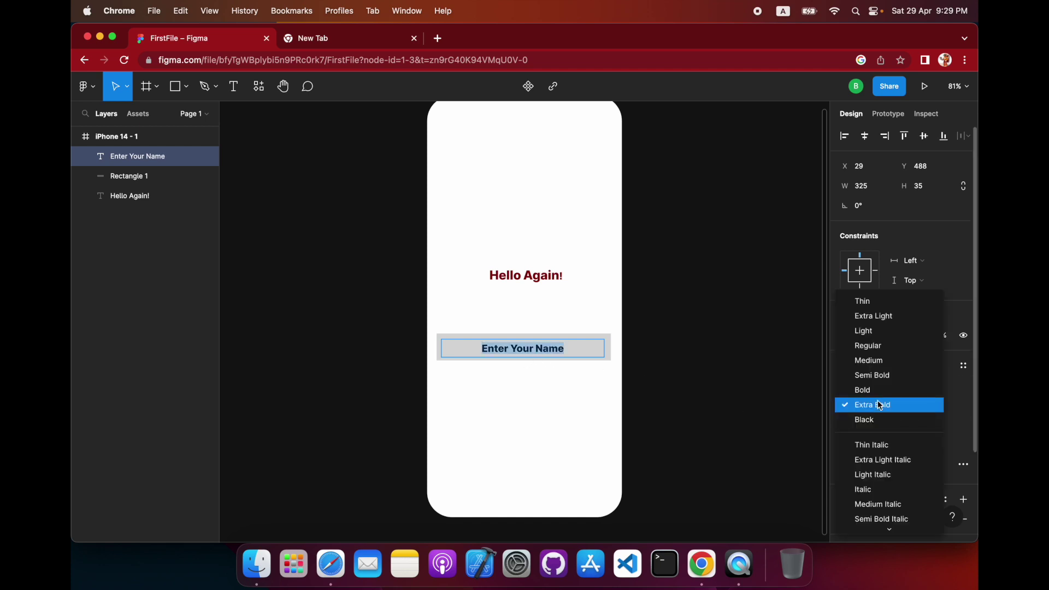
pyautogui.click(888, 333)
pyautogui.click(925, 405)
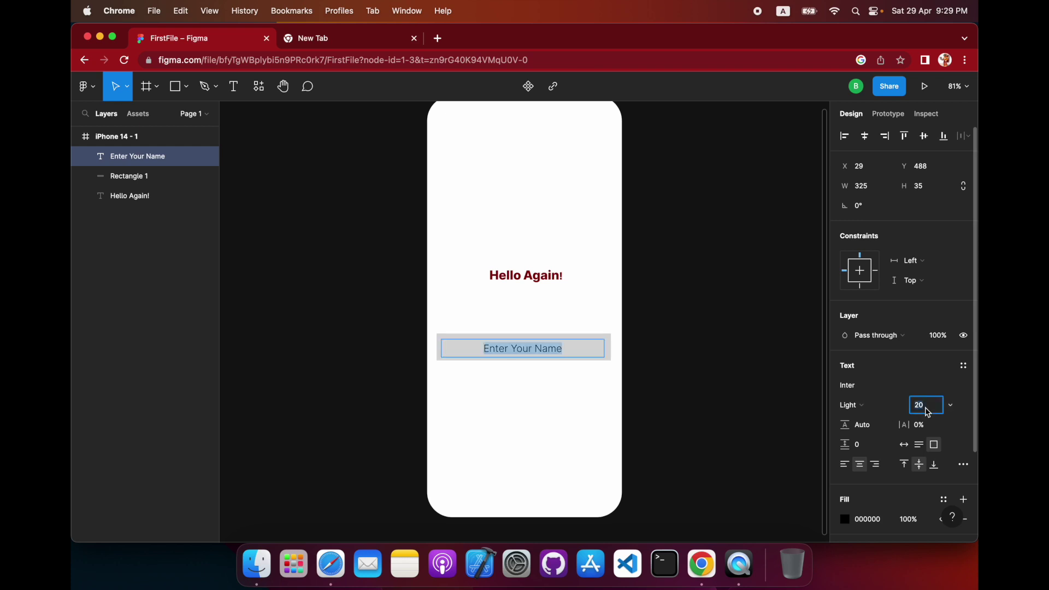
pyautogui.press('Return')
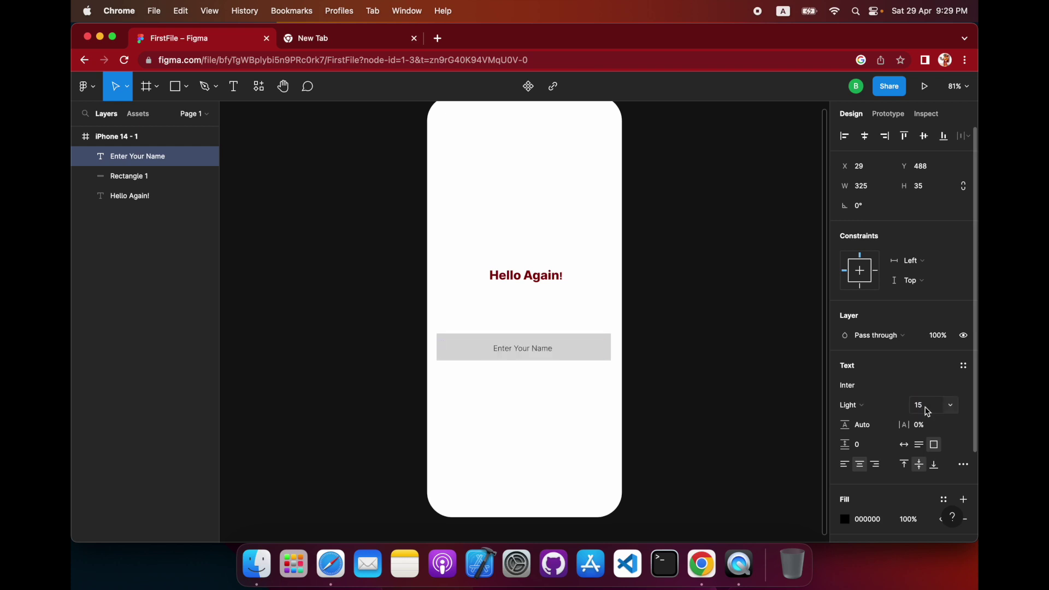
pyautogui.press('Return')
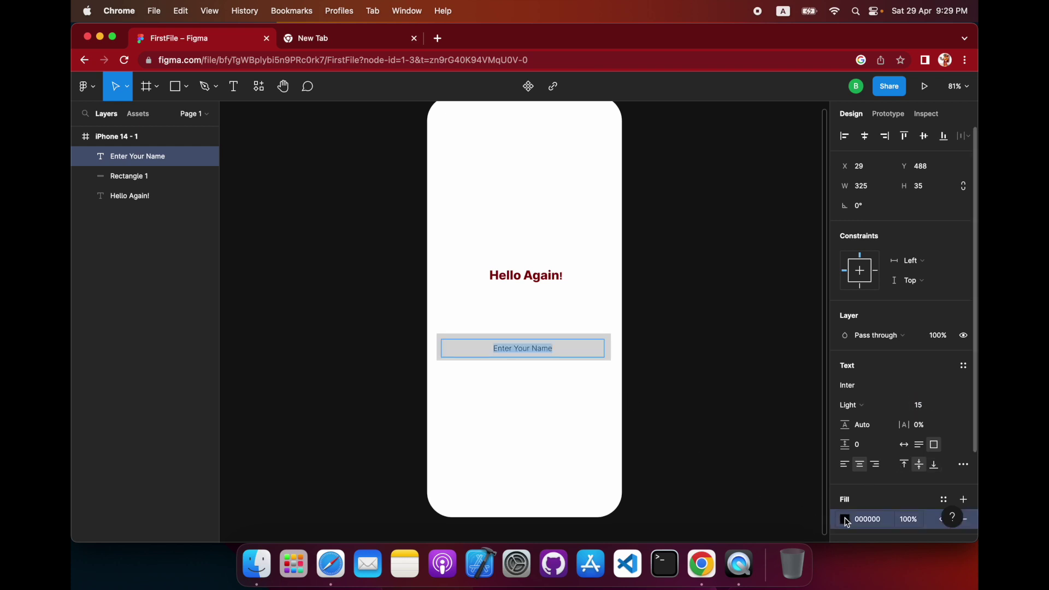
# - Change the "Enter Your Name" text fill to grey 797979
pyautogui.click(845, 519)
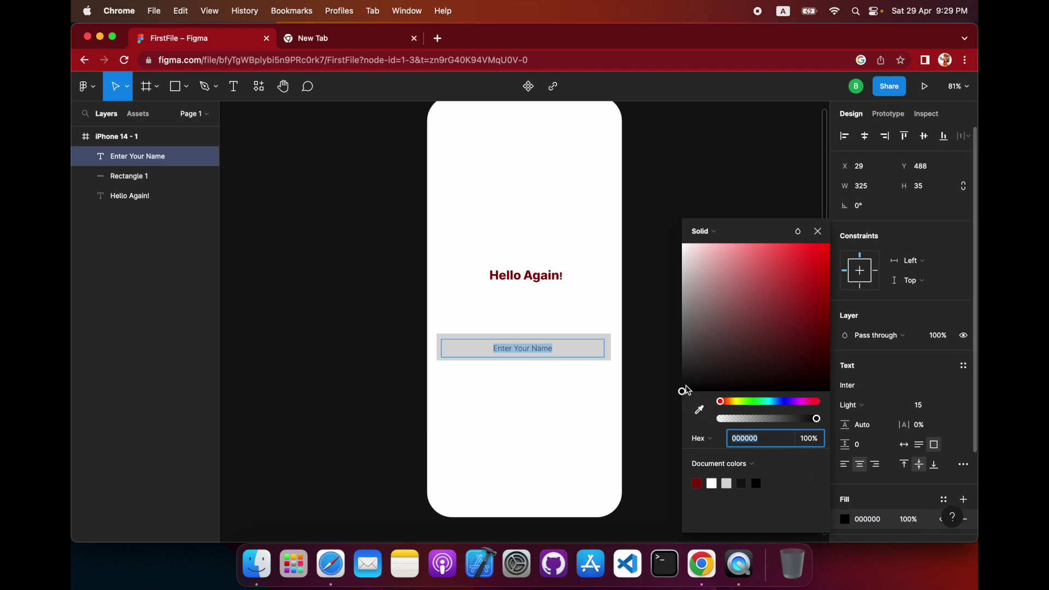
pyautogui.moveTo(684, 391); pyautogui.dragTo(684, 326)
pyautogui.click(569, 377)
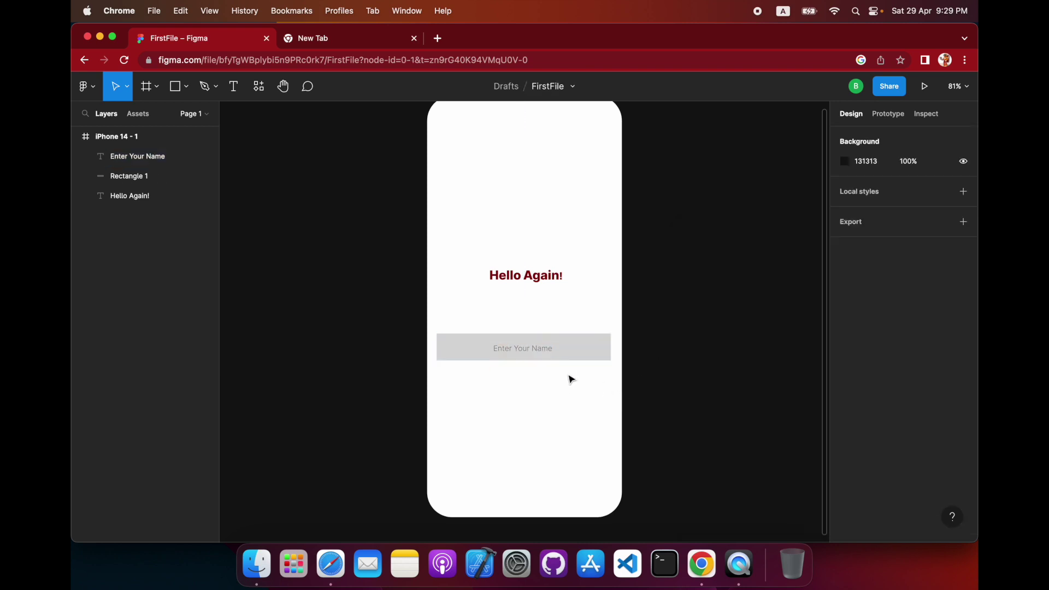
# - Try to lighten the fill colour of the rectangle behind "Enter Your Name"
pyautogui.click(599, 345)
pyautogui.click(844, 385)
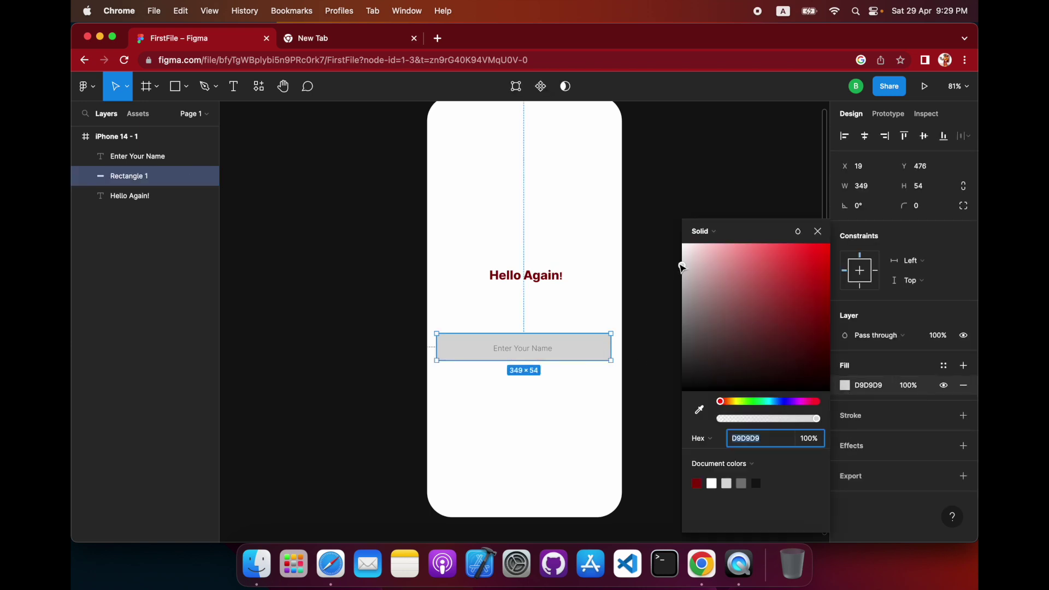
pyautogui.click(678, 244)
# - Add a black 000000 stroke to the rectangle behind "Enter Your Name"
pyautogui.click(605, 336)
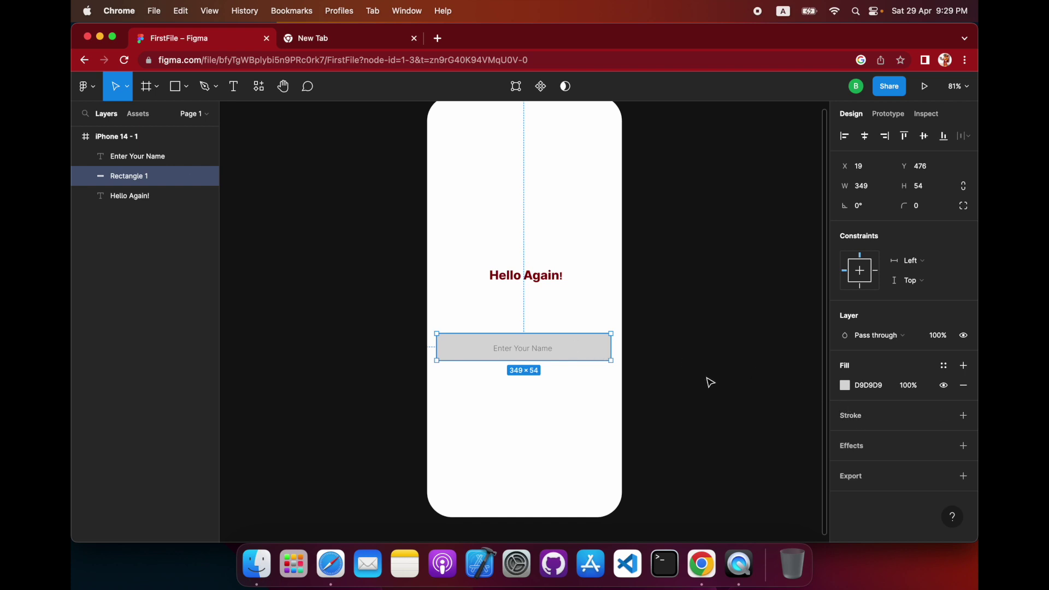
pyautogui.click(963, 417)
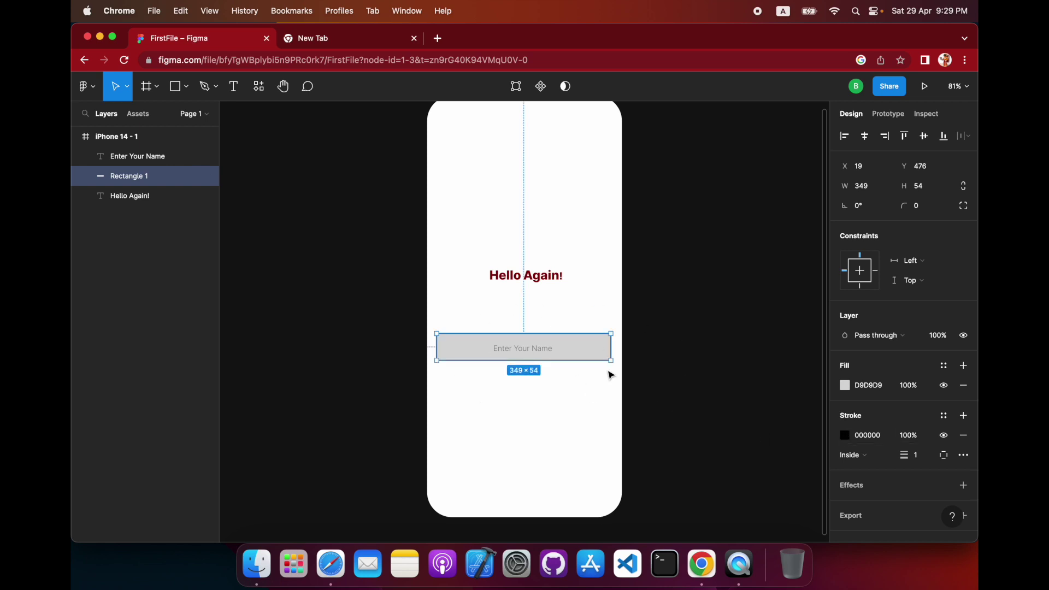
pyautogui.click(552, 397)
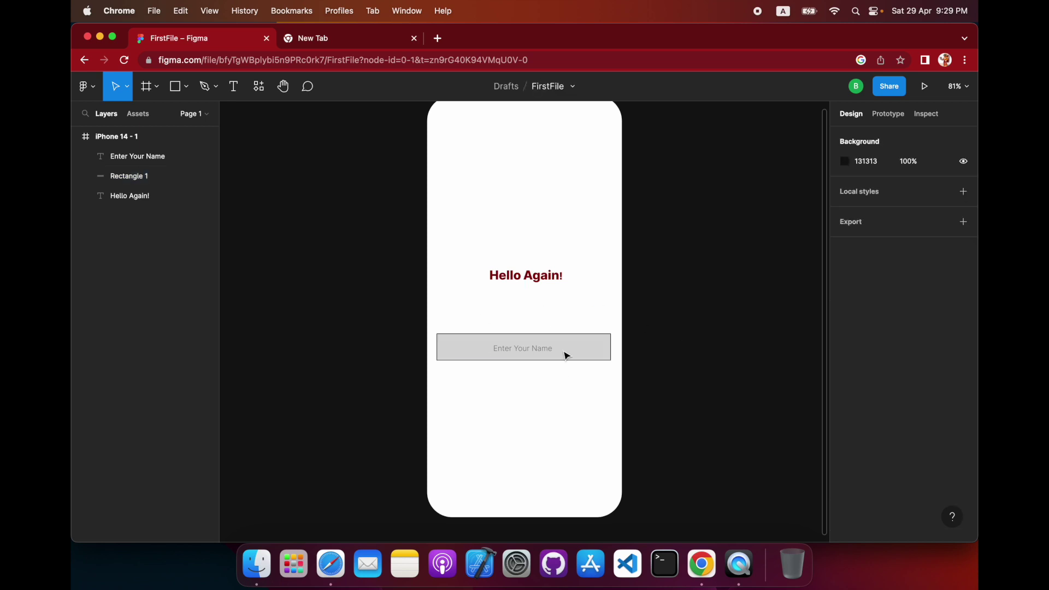
# - Try the Outside position for the rectangle's stroke, then return it to Inside
pyautogui.click(603, 347)
pyautogui.click(891, 463)
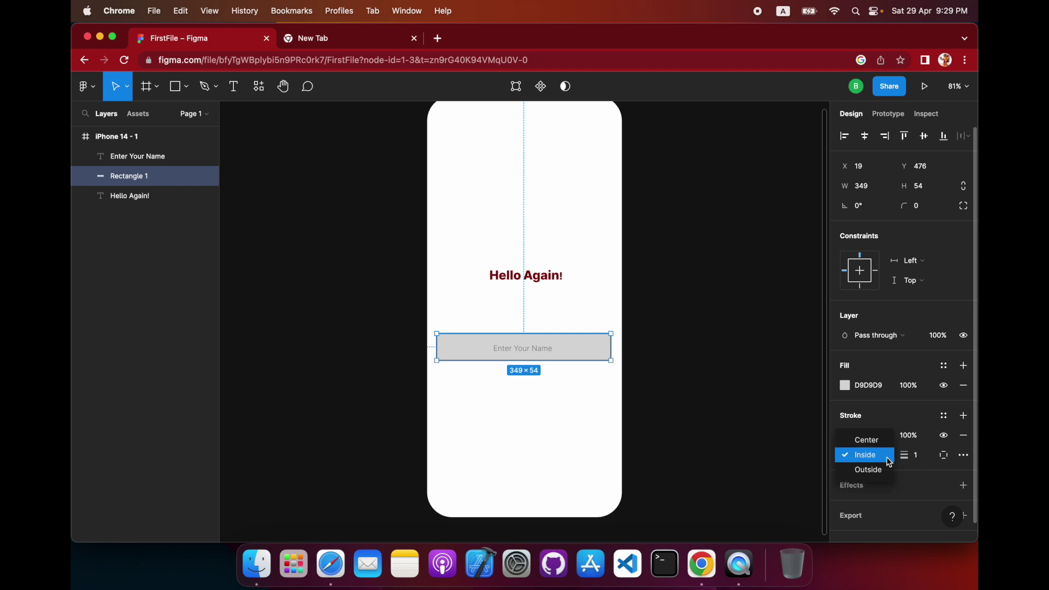
pyautogui.click(883, 470)
pyautogui.click(881, 458)
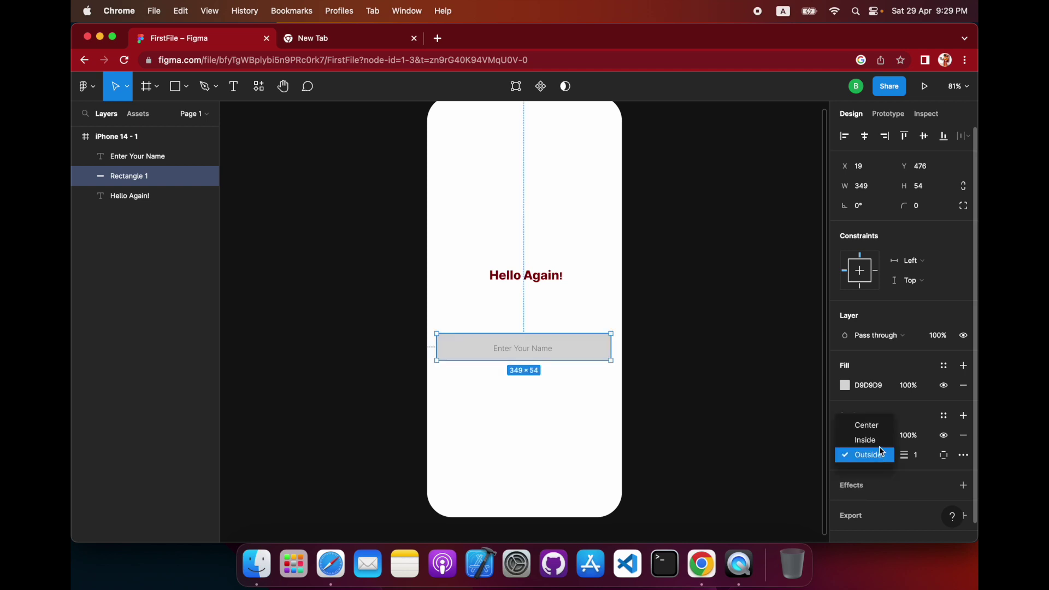
pyautogui.click(865, 440)
# - Set the rectangle's stroke weight to 2
pyautogui.click(921, 461)
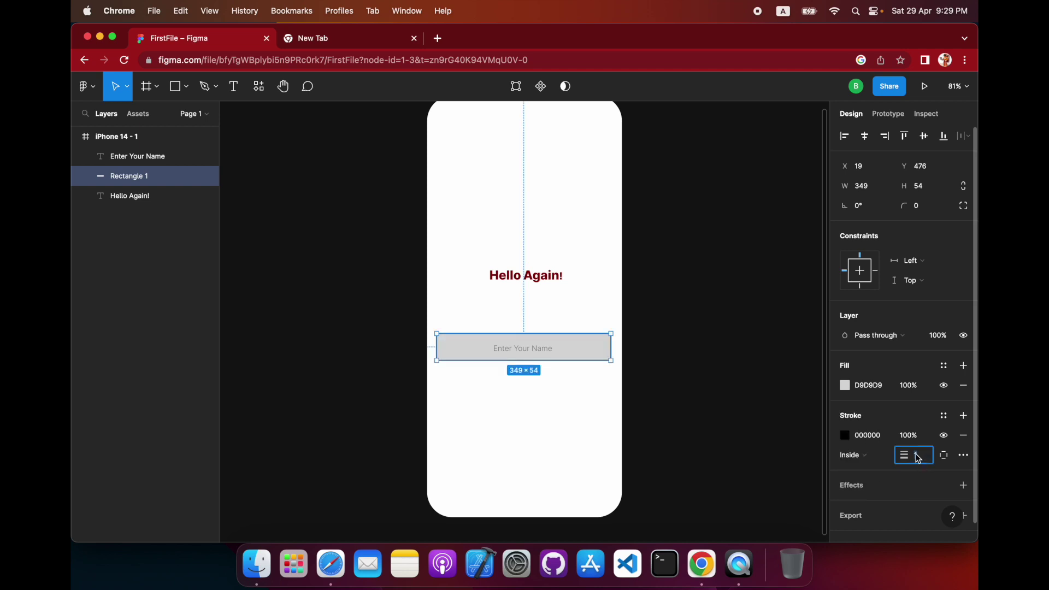
pyautogui.write('3')
pyautogui.press('Return')
pyautogui.click(922, 460)
pyautogui.press('Return')
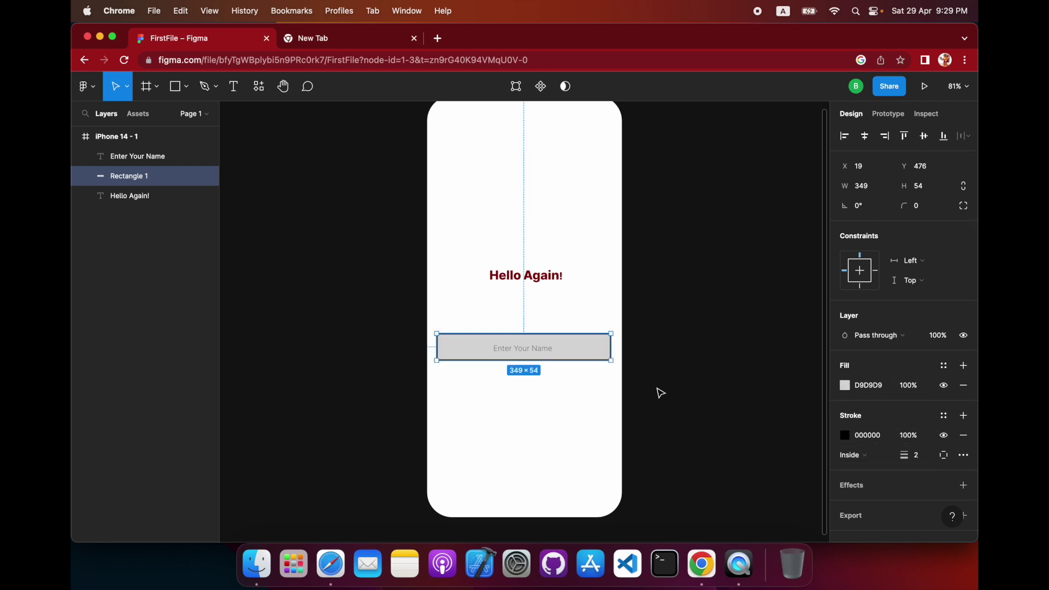
pyautogui.click(585, 403)
# - Change the fill of the rectangle behind "Enter Your Name" to white FFFFFF
pyautogui.click(589, 347)
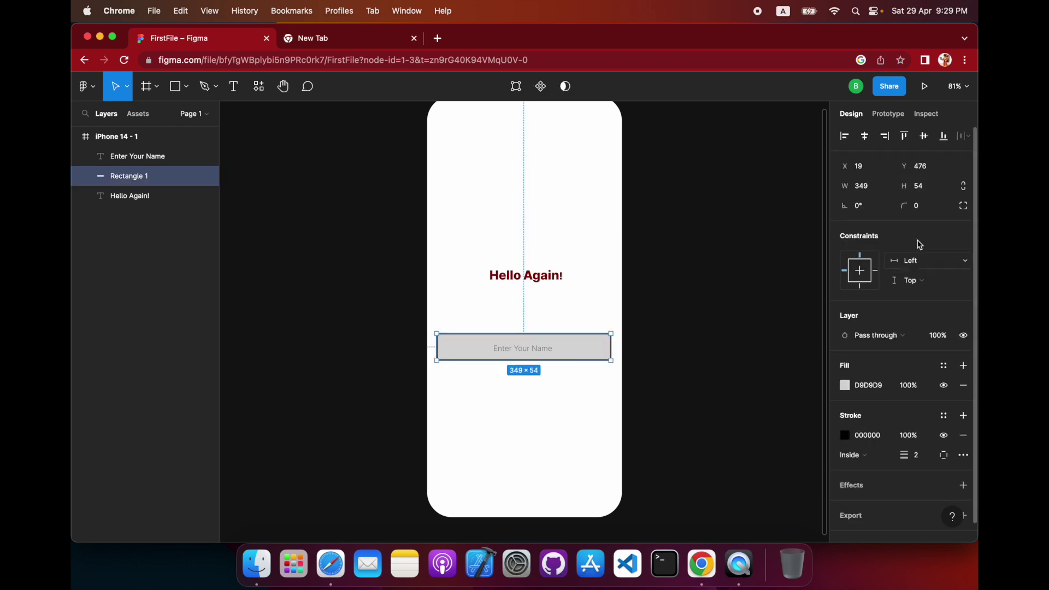
pyautogui.click(844, 386)
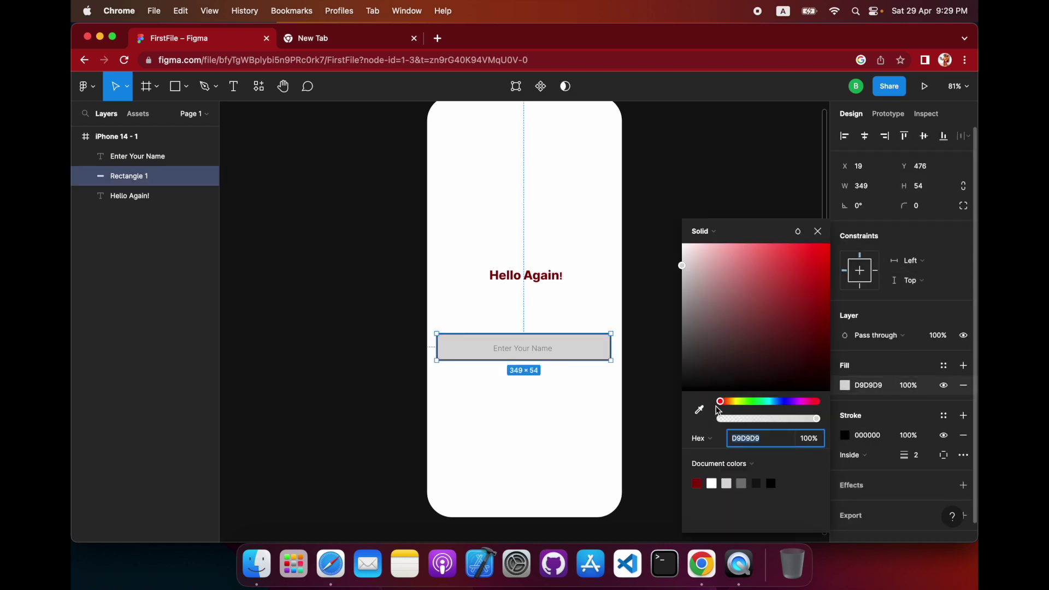
pyautogui.moveTo(698, 270); pyautogui.dragTo(682, 241)
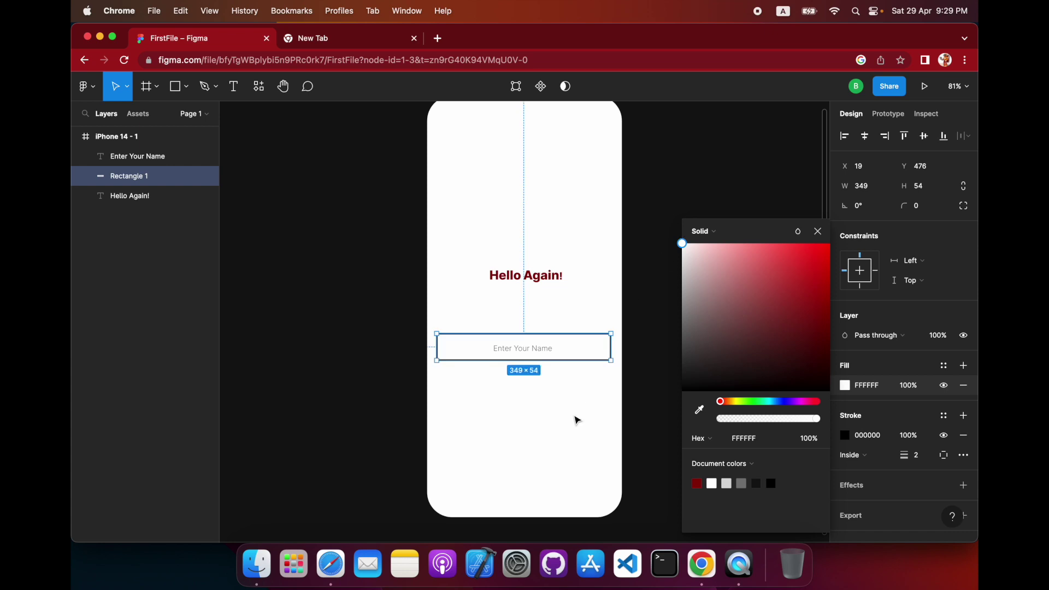
pyautogui.click(572, 425)
# - Round the corners of the outlined rectangle with a radius of 10
pyautogui.click(576, 349)
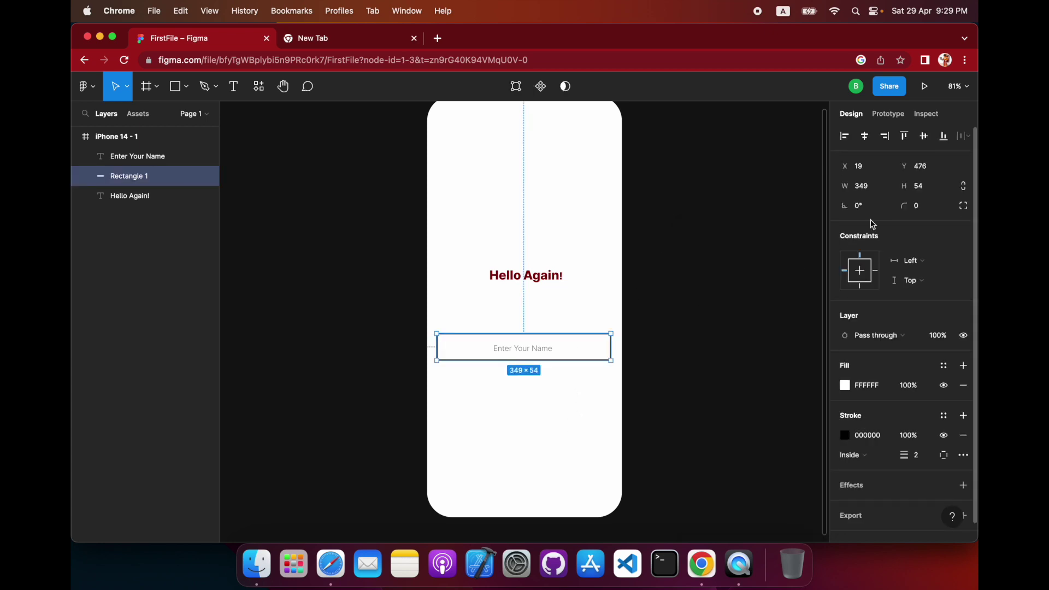
pyautogui.click(930, 212)
pyautogui.press('Return')
pyautogui.click(927, 212)
pyautogui.write('10')
pyautogui.press('Return')
pyautogui.click(603, 452)
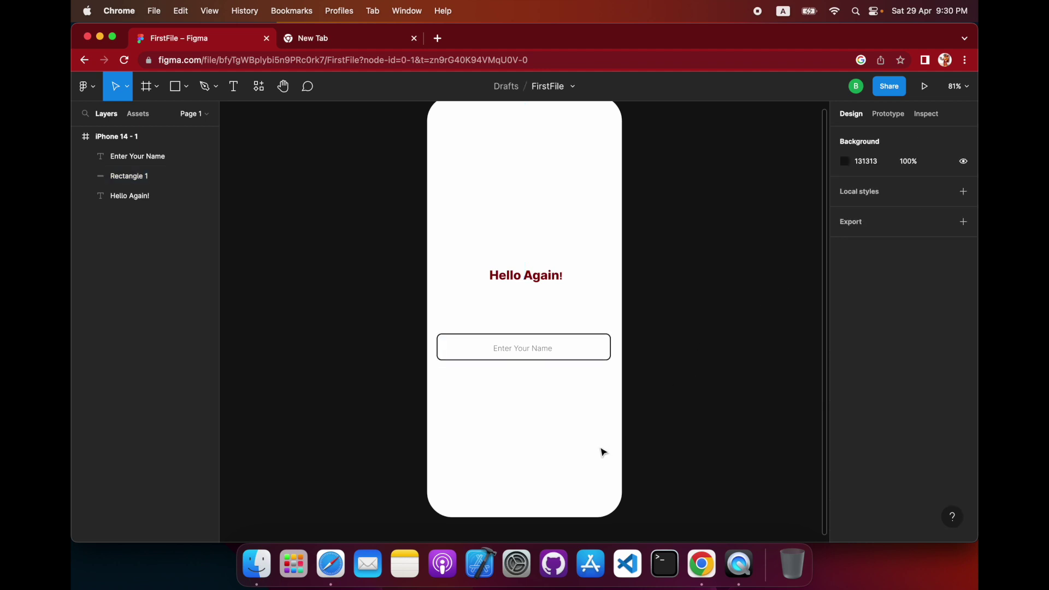
# - Align the "Enter Your Name" text to the left within its text box
pyautogui.doubleClick(539, 347)
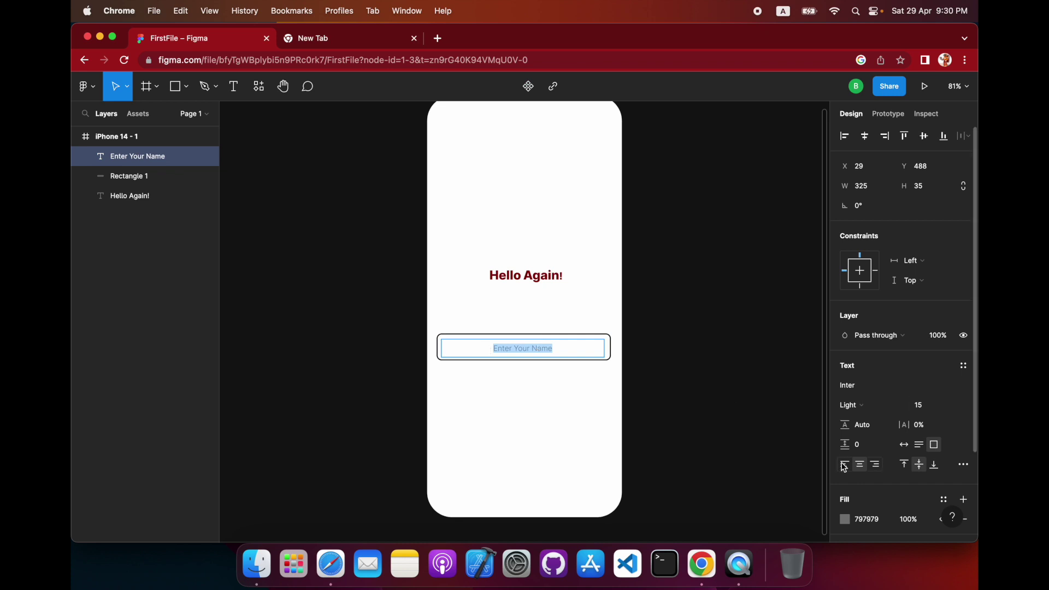
pyautogui.press('Escape')
pyautogui.click(578, 437)
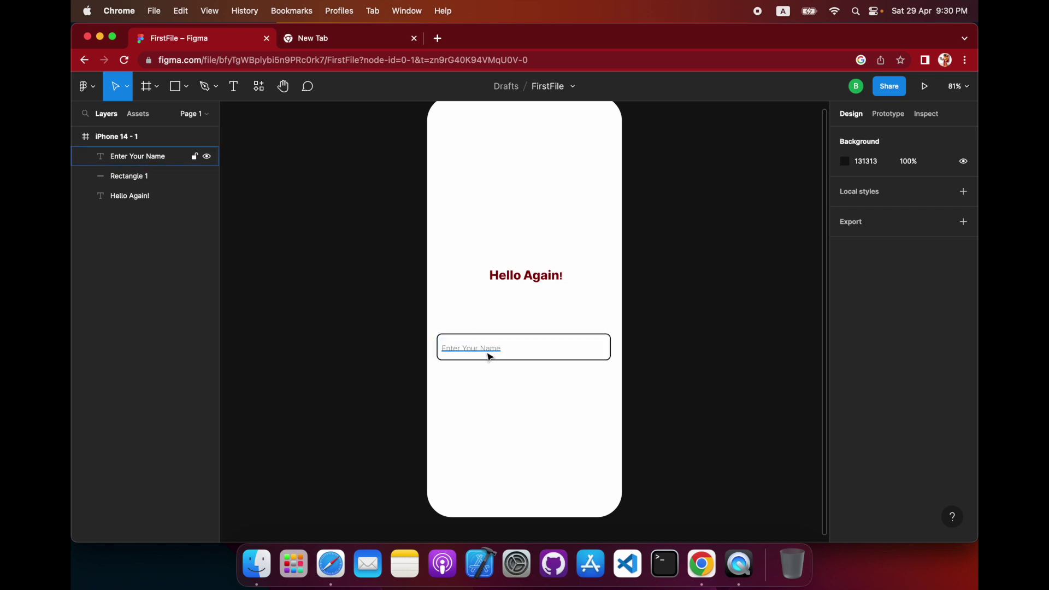
# - Create a component from the "Enter Your Name" text and its outlined rectangle
pyautogui.moveTo(500, 362); pyautogui.dragTo(486, 350)
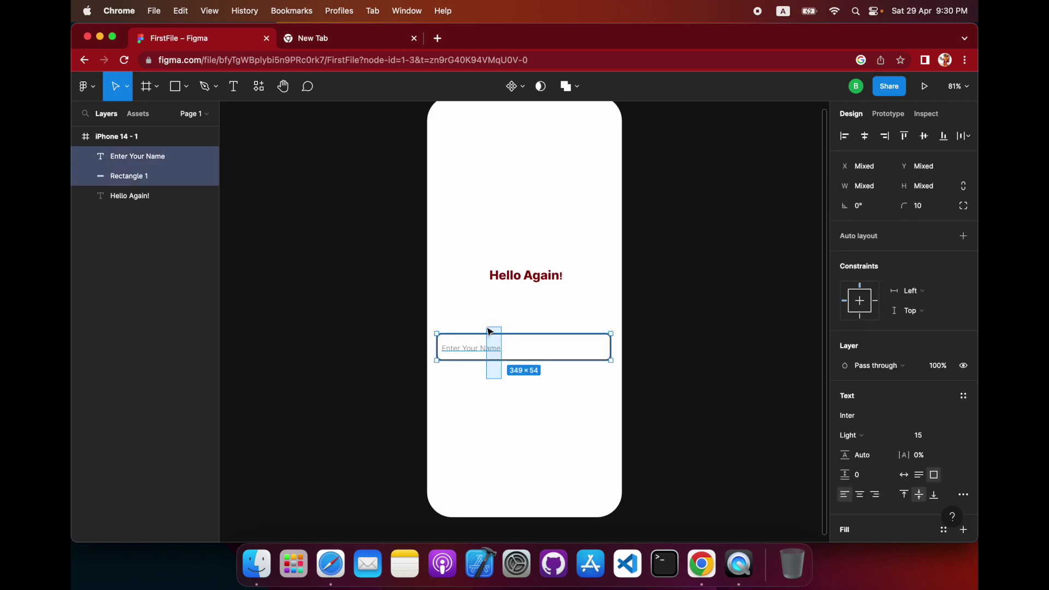
pyautogui.click(487, 379)
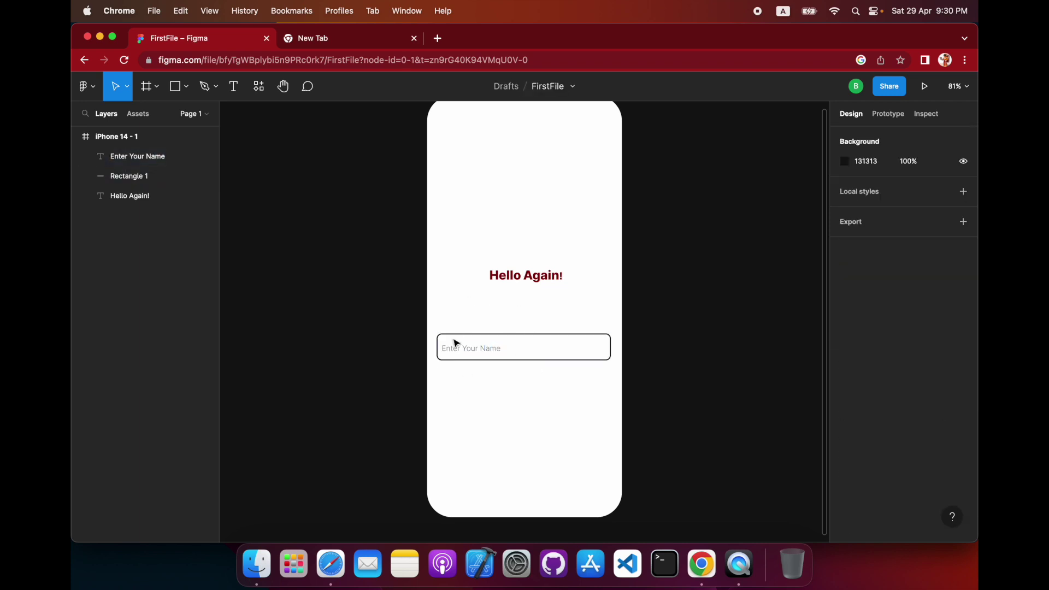
pyautogui.moveTo(437, 320); pyautogui.dragTo(497, 375)
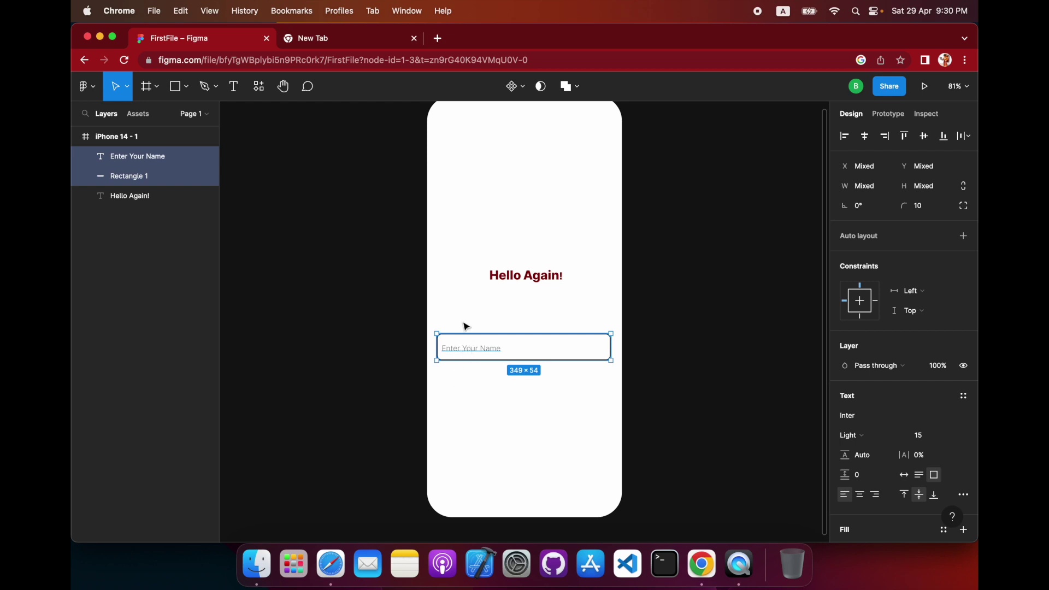
pyautogui.moveTo(451, 317); pyautogui.dragTo(486, 377)
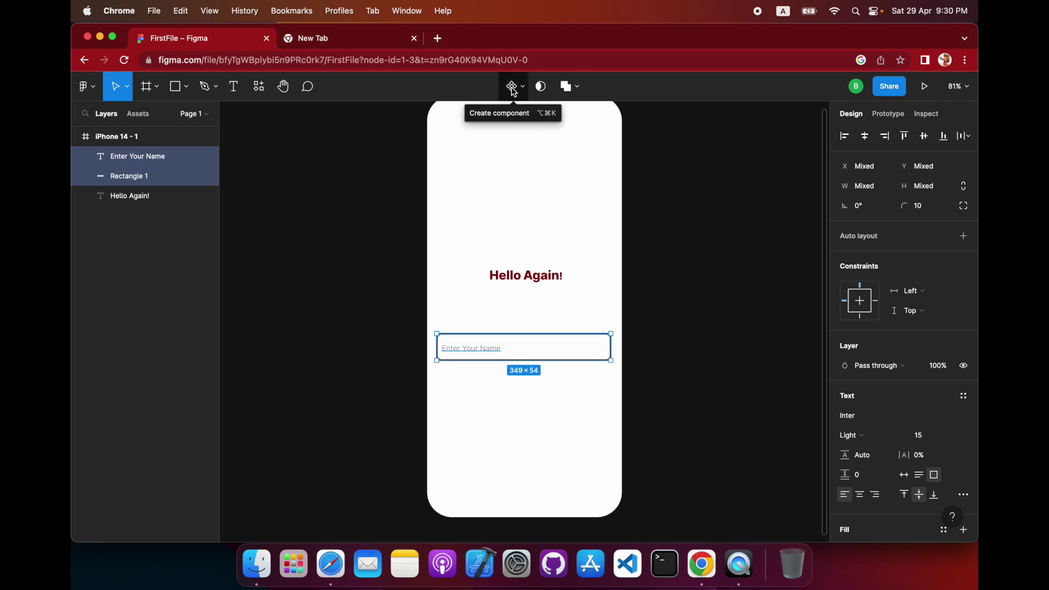
pyautogui.click(513, 87)
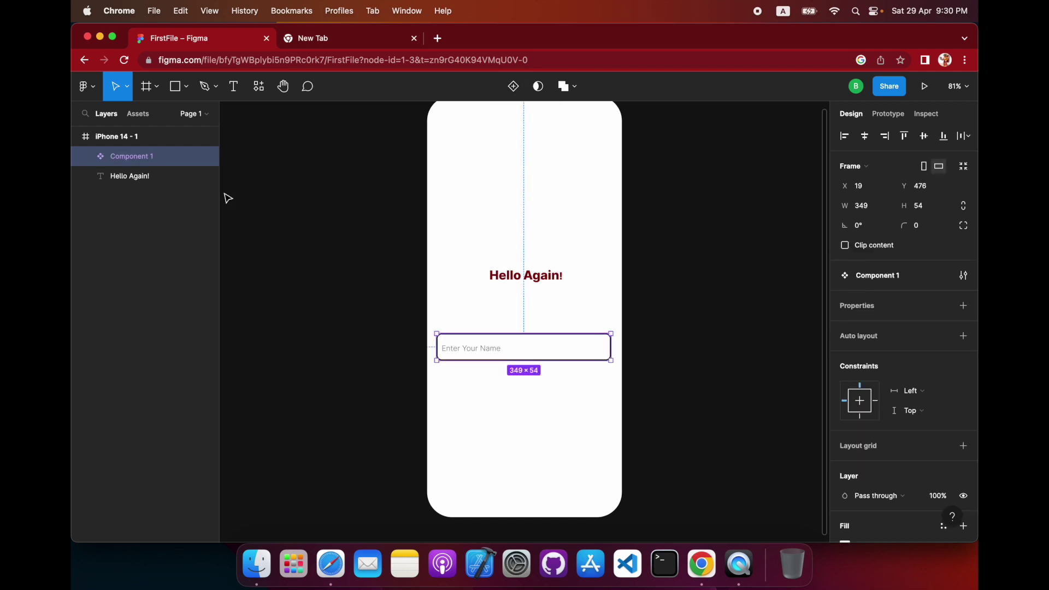
# - Rename the new component layer as inputField
pyautogui.doubleClick(147, 158)
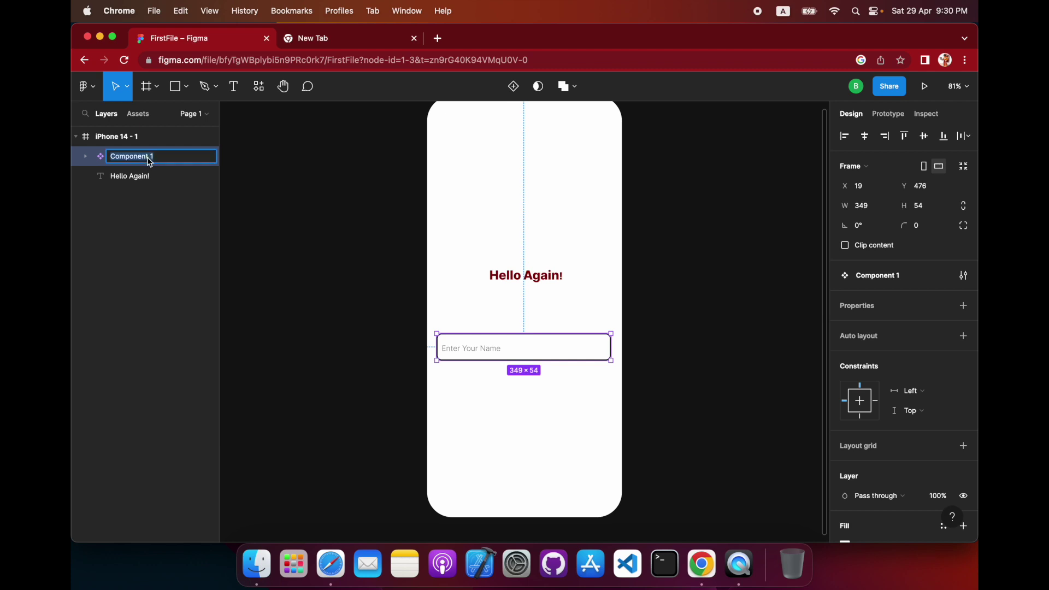
pyautogui.write('I')
pyautogui.press('Return')
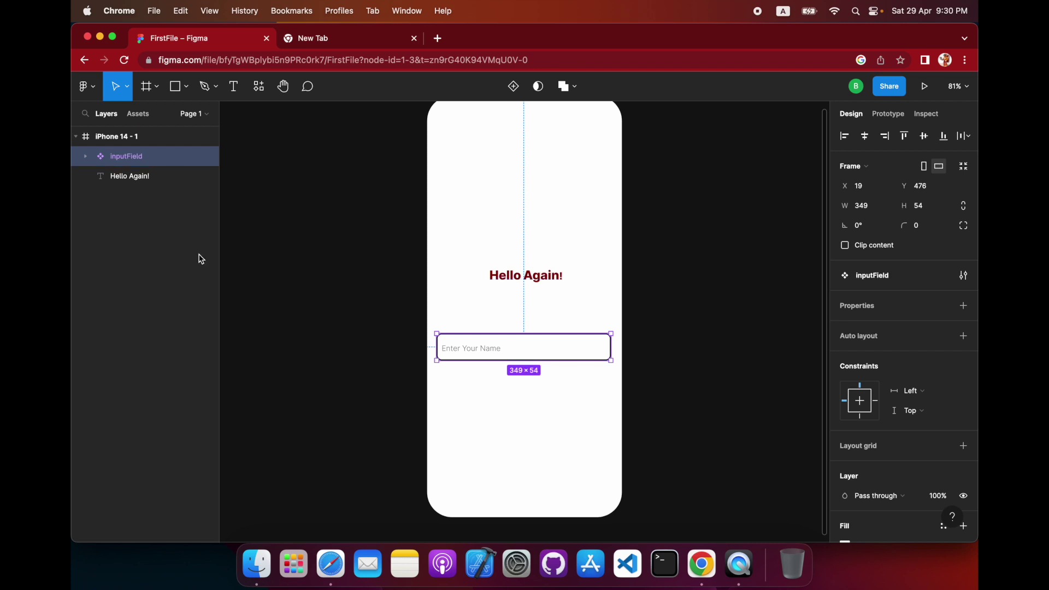
# - Duplicate the inputField component and place the copy just below the original field
pyautogui.click(495, 363)
pyautogui.press('super+v')
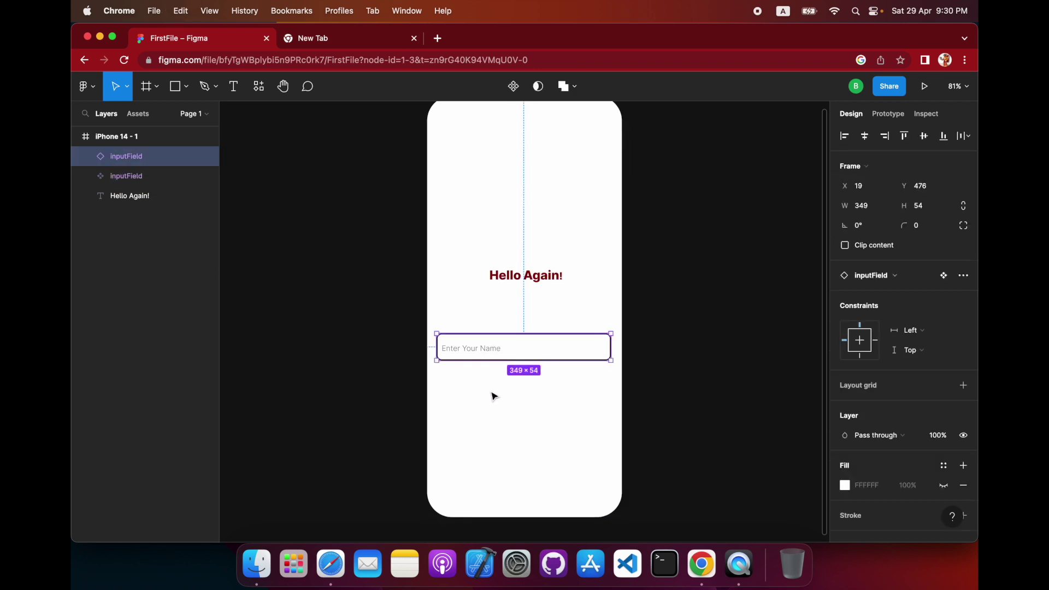
pyautogui.moveTo(494, 357); pyautogui.dragTo(493, 395)
# - Change the placeholder text of the lower input field to "Enter Password"
pyautogui.doubleClick(493, 395)
pyautogui.doubleClick(489, 392)
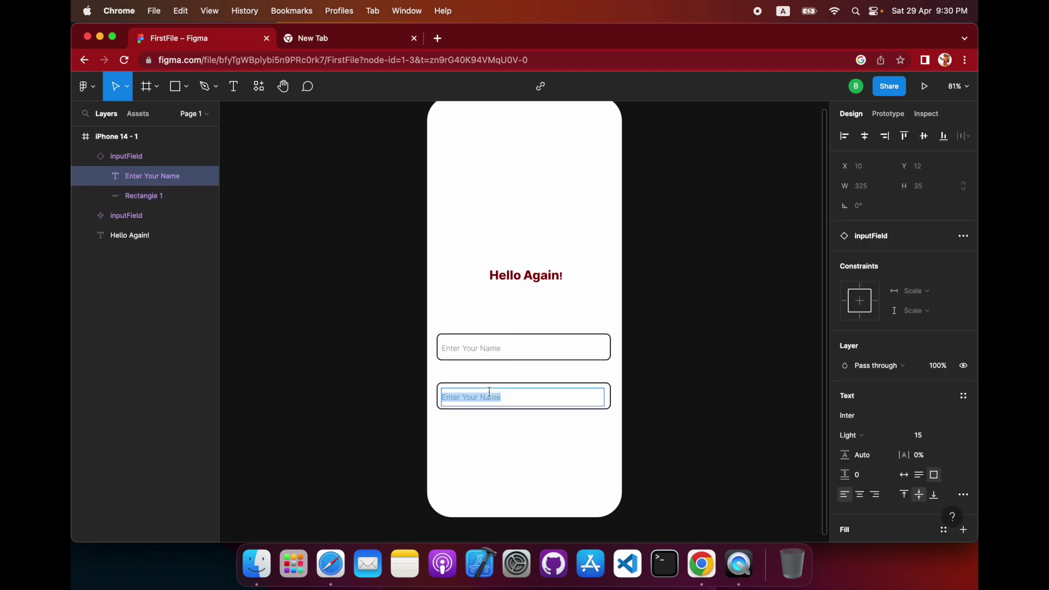
pyautogui.write('Enter')
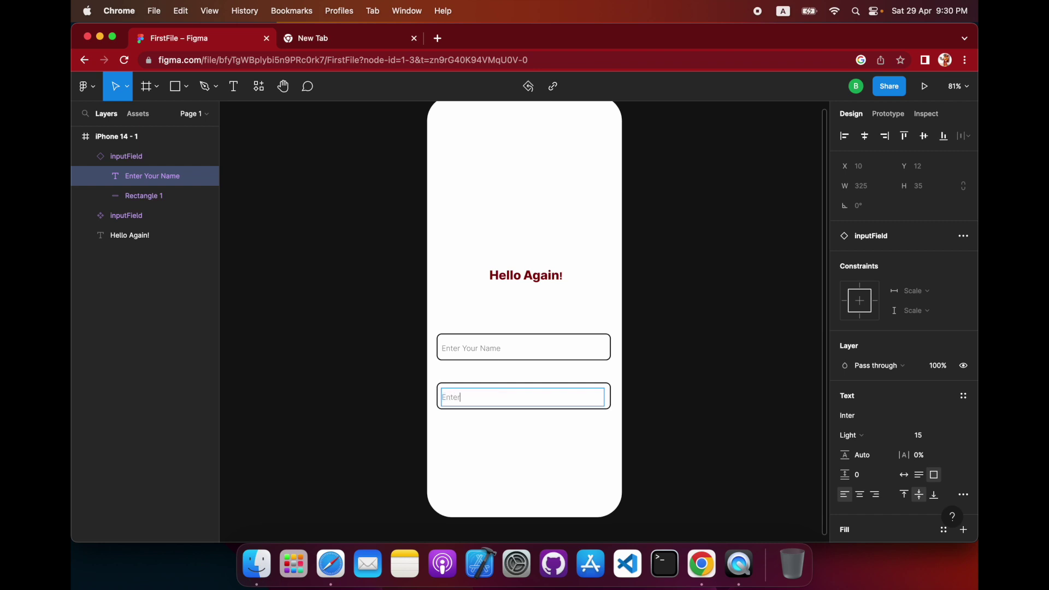
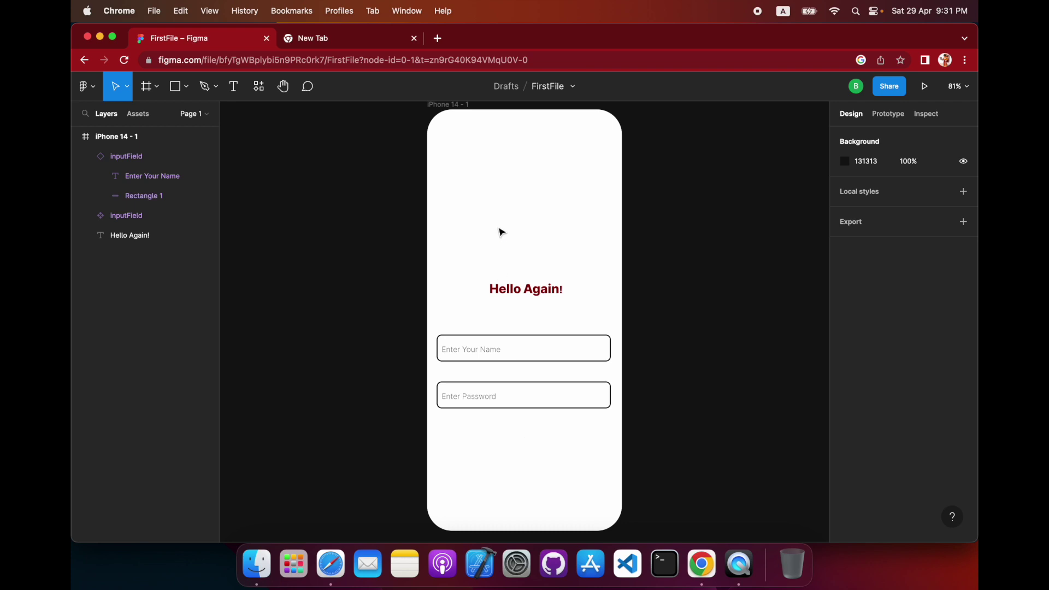
# - Draw an ellipse about 215 by 205 above the "Hello Again!" heading
pyautogui.click(186, 86)
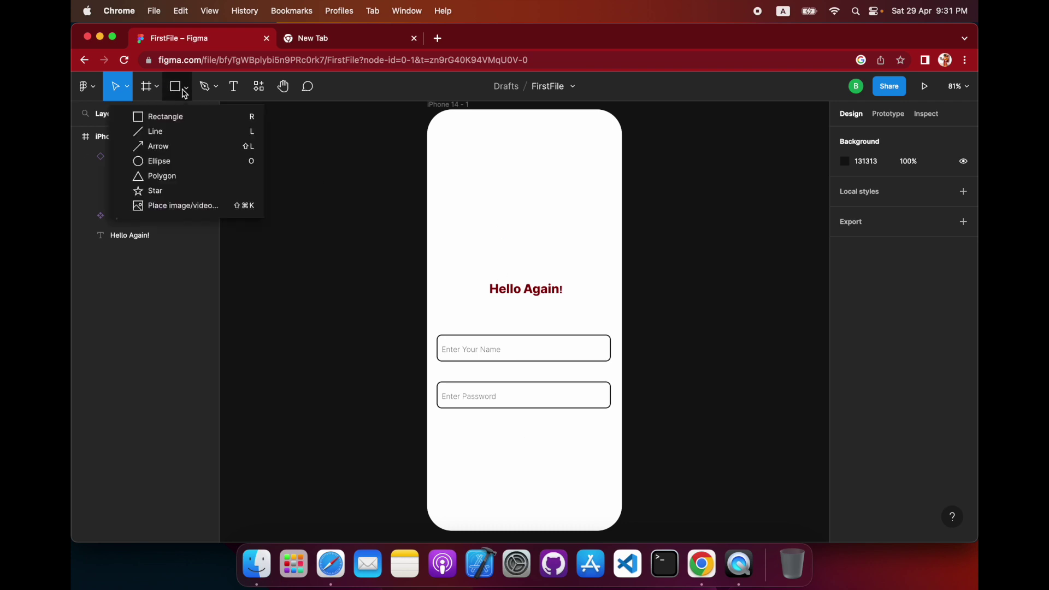
pyautogui.click(184, 162)
pyautogui.moveTo(476, 155); pyautogui.dragTo(580, 256)
pyautogui.click(605, 276)
pyautogui.click(545, 216)
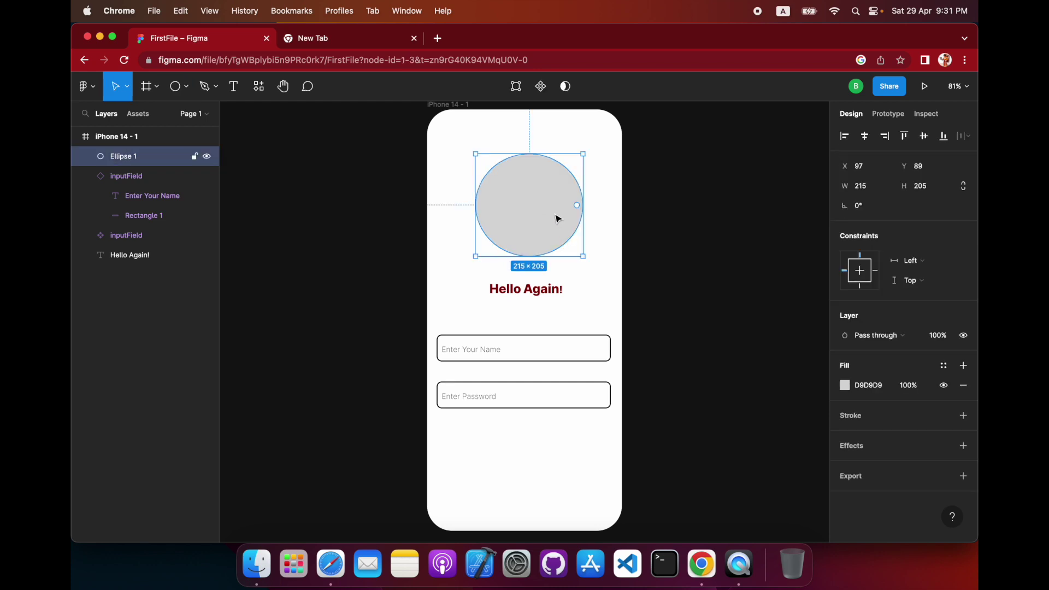
# - Switch to the empty browser tab and search Google for "profile image without any copy right"
pyautogui.click(333, 40)
pyautogui.click(362, 65)
pyautogui.write('progi')
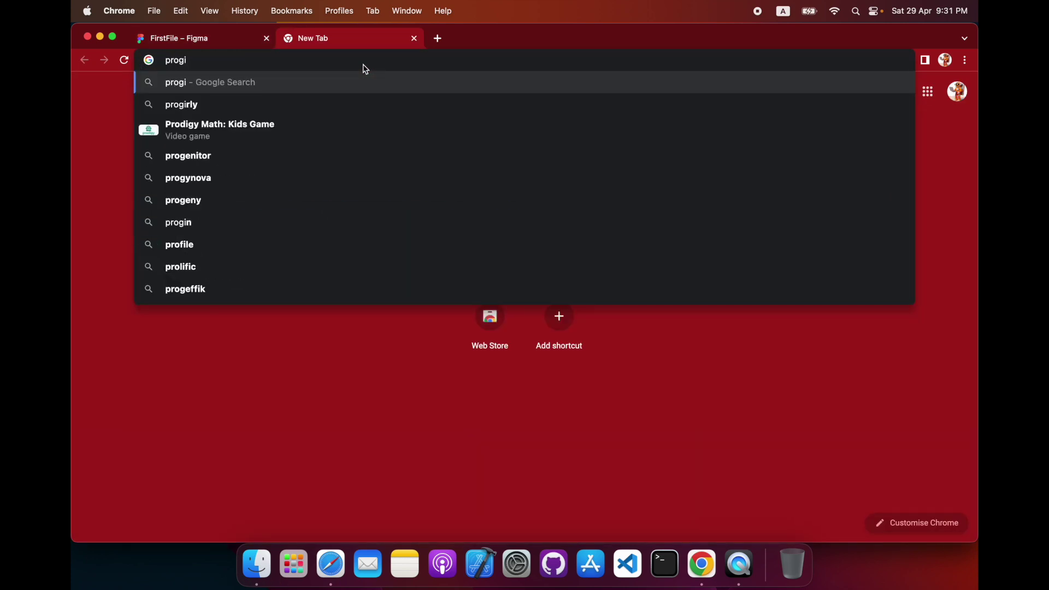
pyautogui.press('BackSpace')
pyautogui.press('BackSpace')
pyautogui.write('file image')
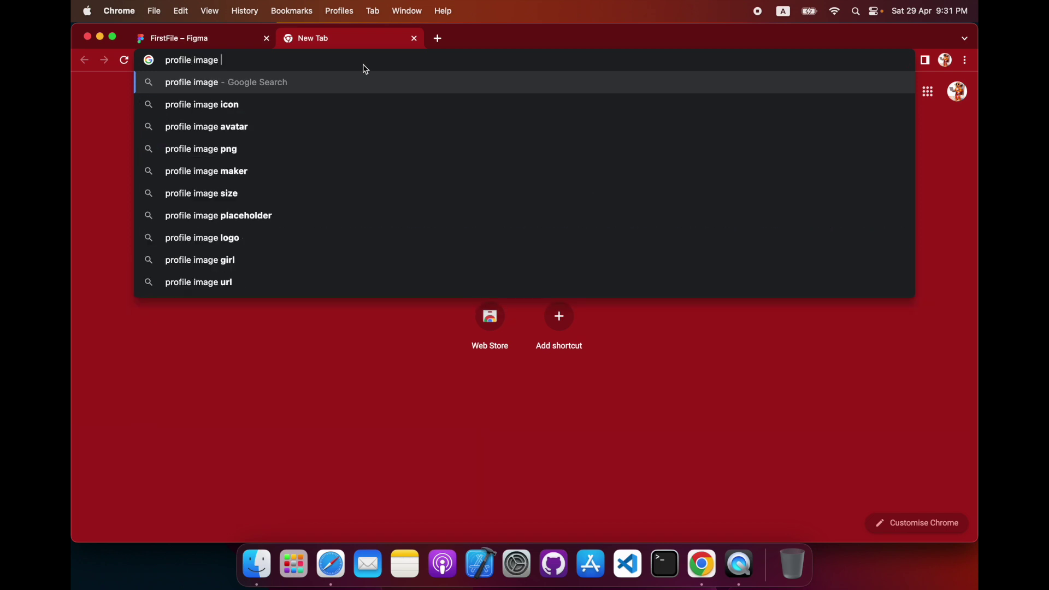
pyautogui.write(' withou')
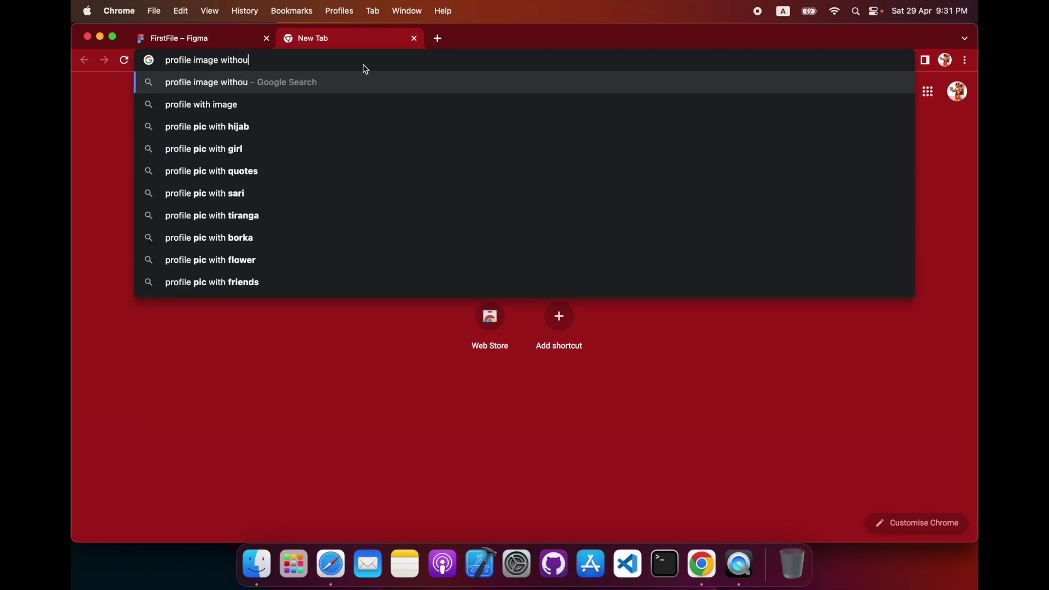
pyautogui.write('t any copy right')
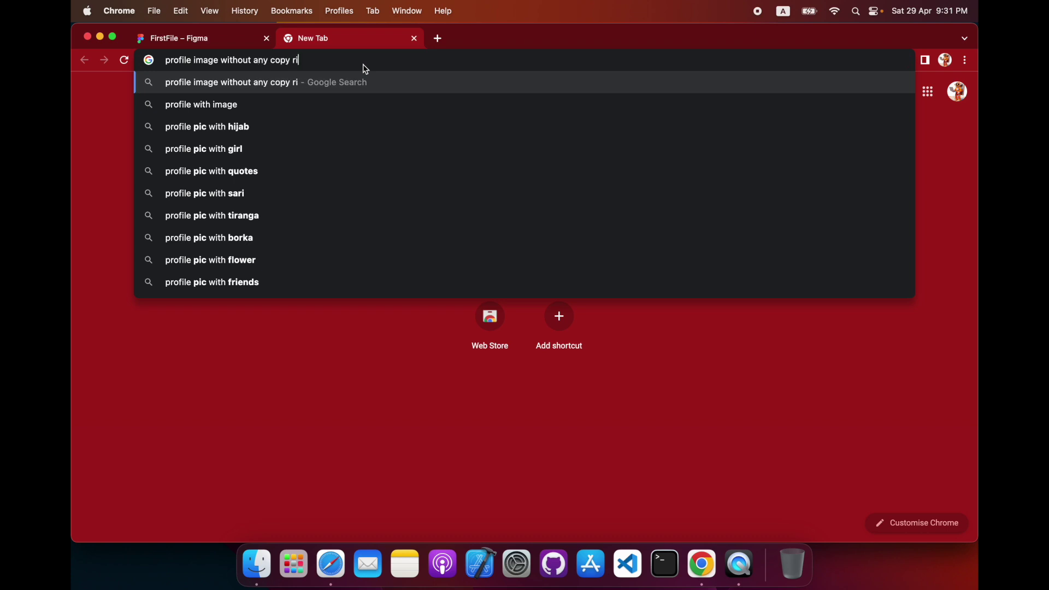
pyautogui.press('Return')
pyautogui.scroll(-2, 415, 278)
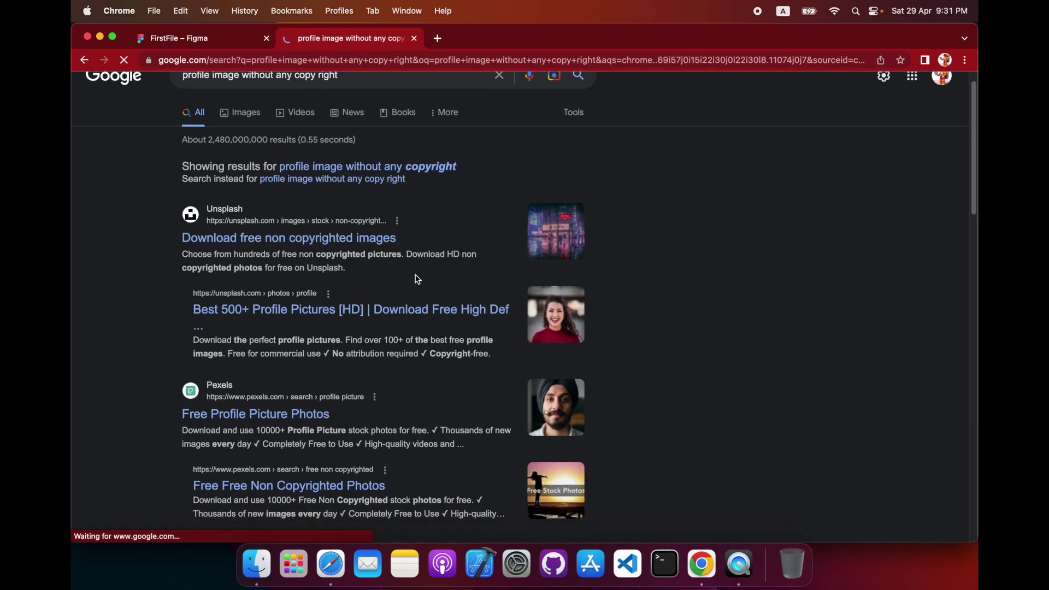
pyautogui.click(467, 287)
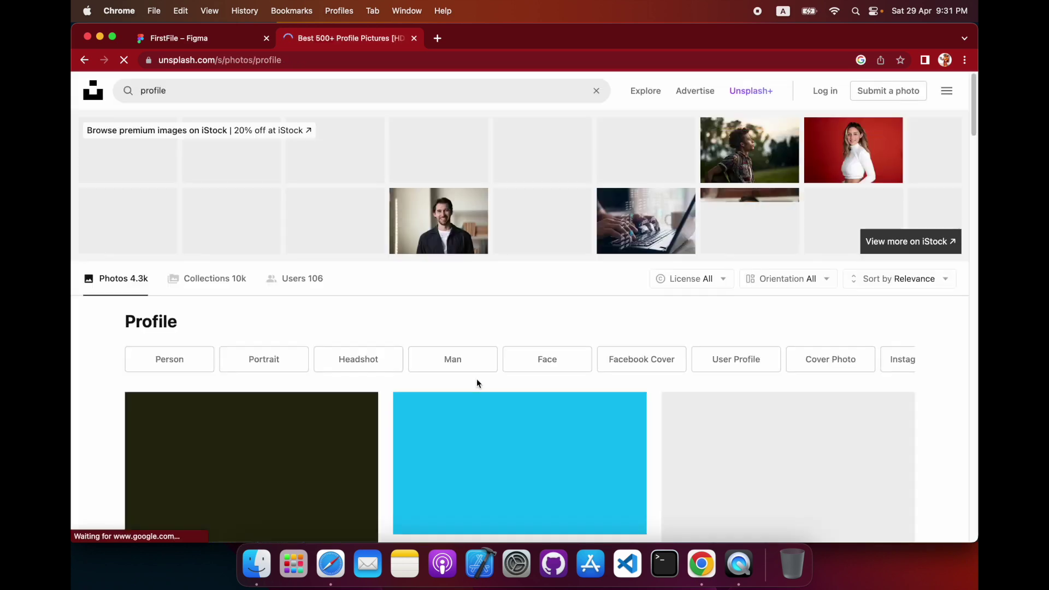
pyautogui.scroll(-2, 477, 378)
pyautogui.scroll(-15, 477, 378)
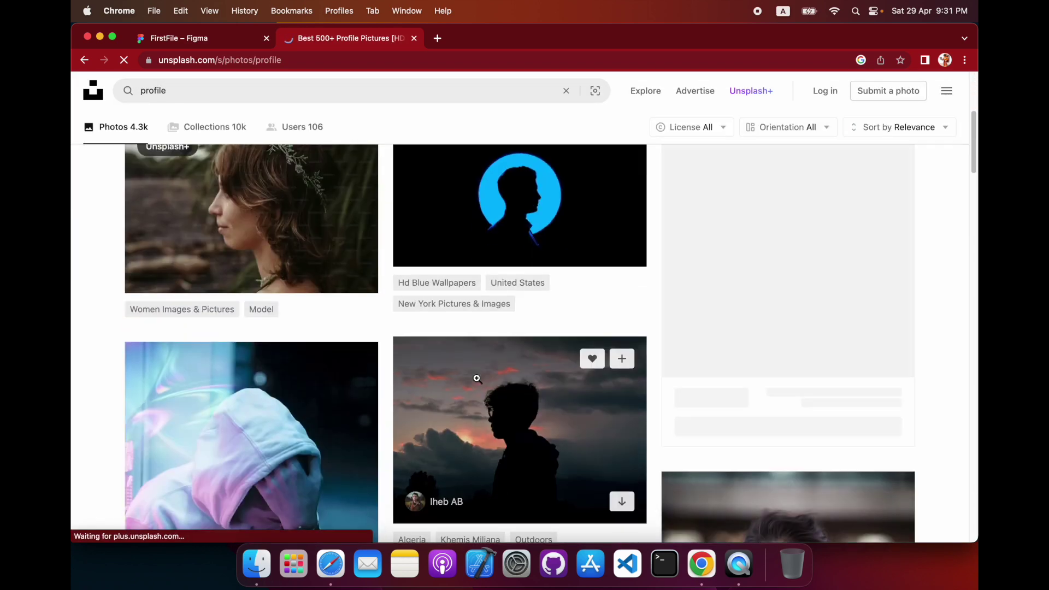
pyautogui.scroll(-15, 477, 378)
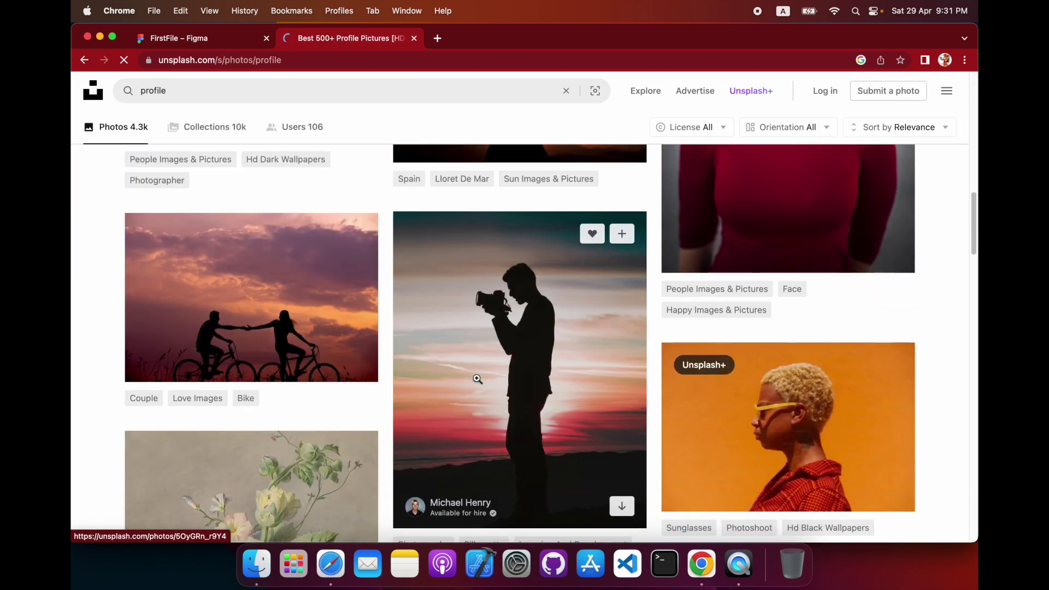
pyautogui.scroll(-15, 477, 379)
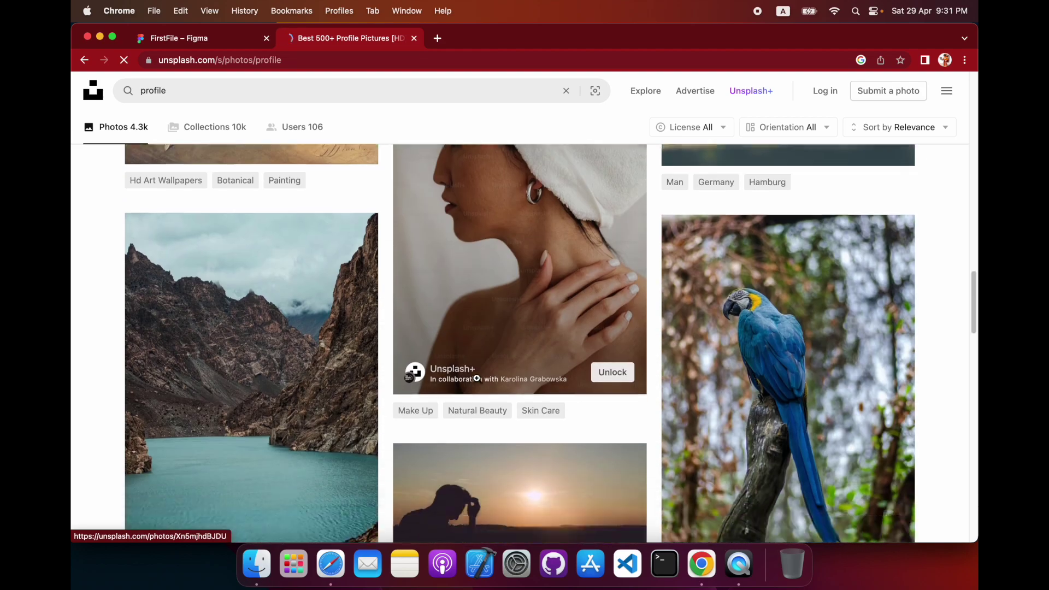
pyautogui.scroll(-5, 476, 378)
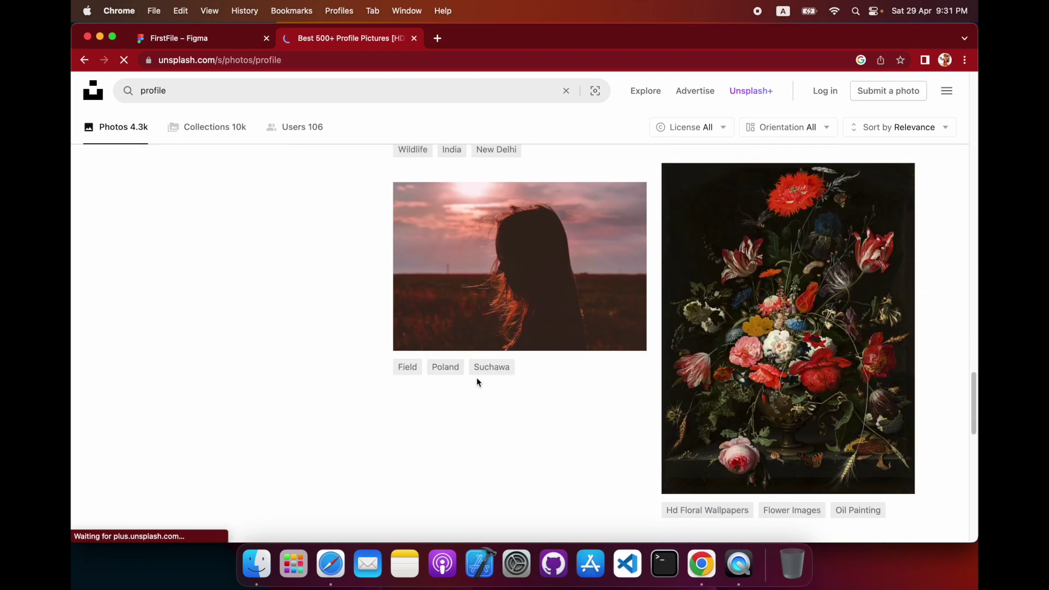
pyautogui.scroll(15, 476, 378)
pyautogui.scroll(2, 477, 378)
pyautogui.scroll(-2, 525, 377)
pyautogui.scroll(-4, 518, 437)
pyautogui.scroll(-4, 518, 450)
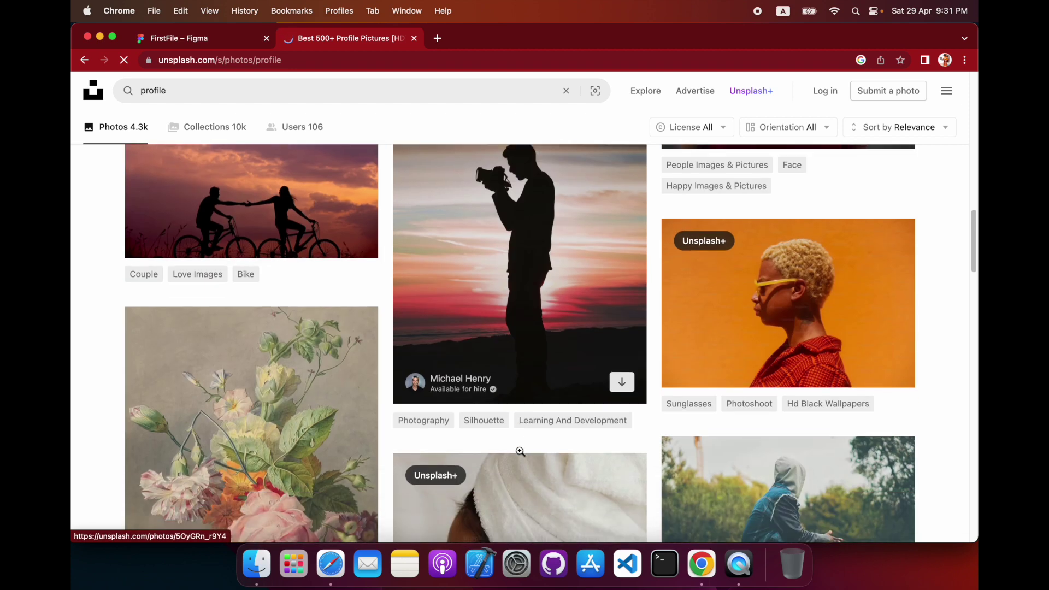
pyautogui.scroll(-3, 519, 450)
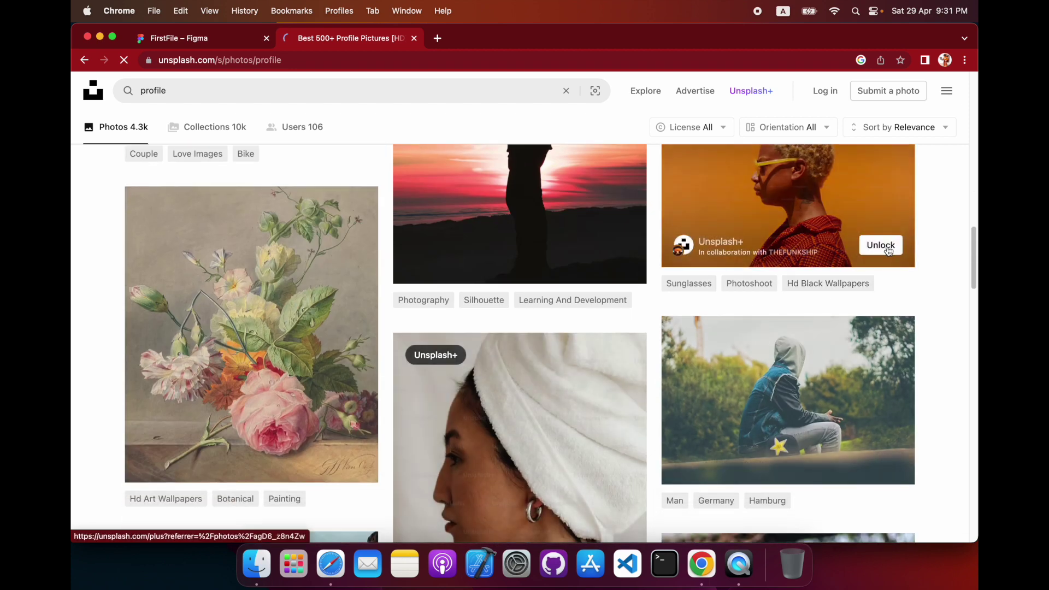
pyautogui.scroll(-12, 461, 440)
pyautogui.scroll(-12, 461, 440)
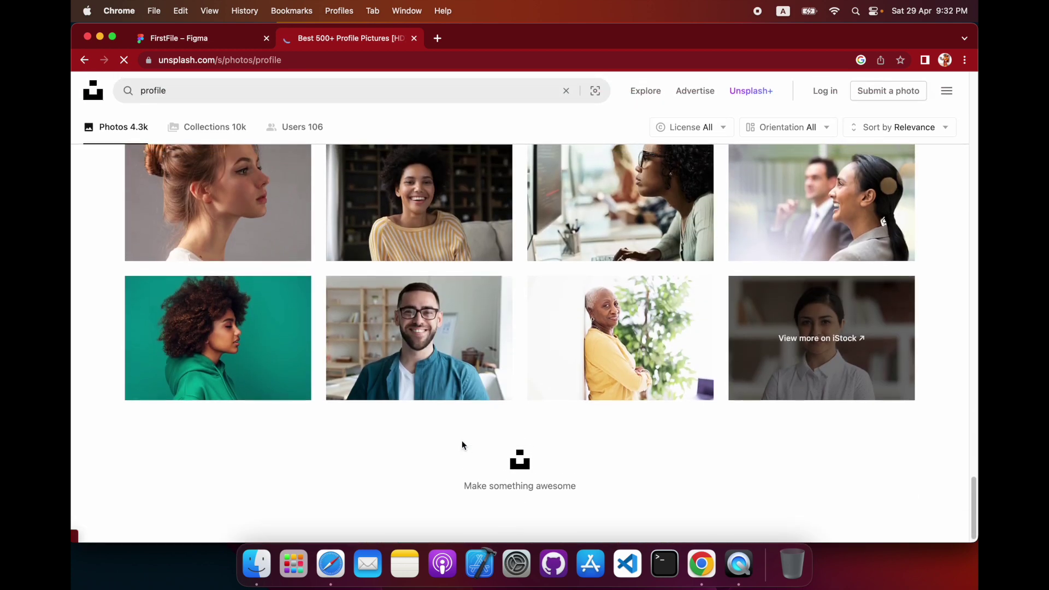
pyautogui.scroll(10, 461, 440)
# - Search Unsplash for "app icons" and look through the photos for a suitable image
pyautogui.click(350, 90)
pyautogui.write('app ico')
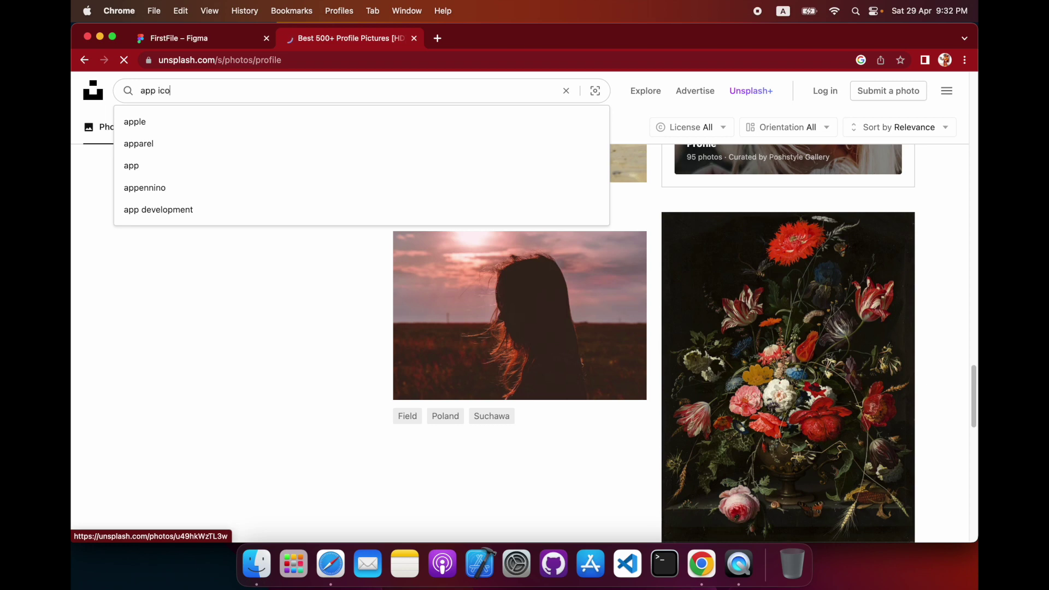
pyautogui.write('ns')
pyautogui.press('Return')
pyautogui.scroll(-3, 397, 319)
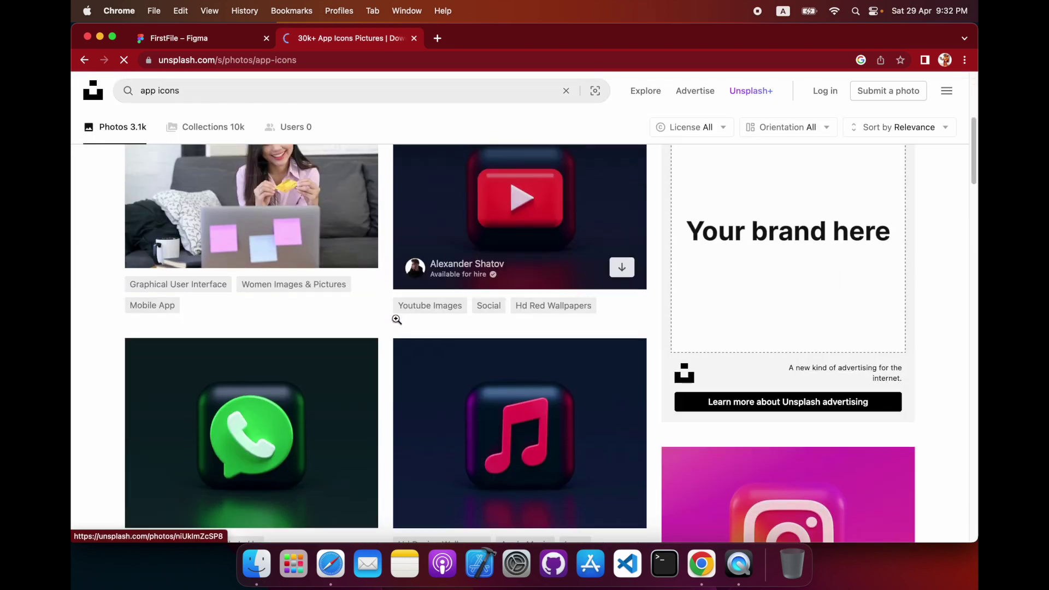
pyautogui.scroll(-10, 396, 319)
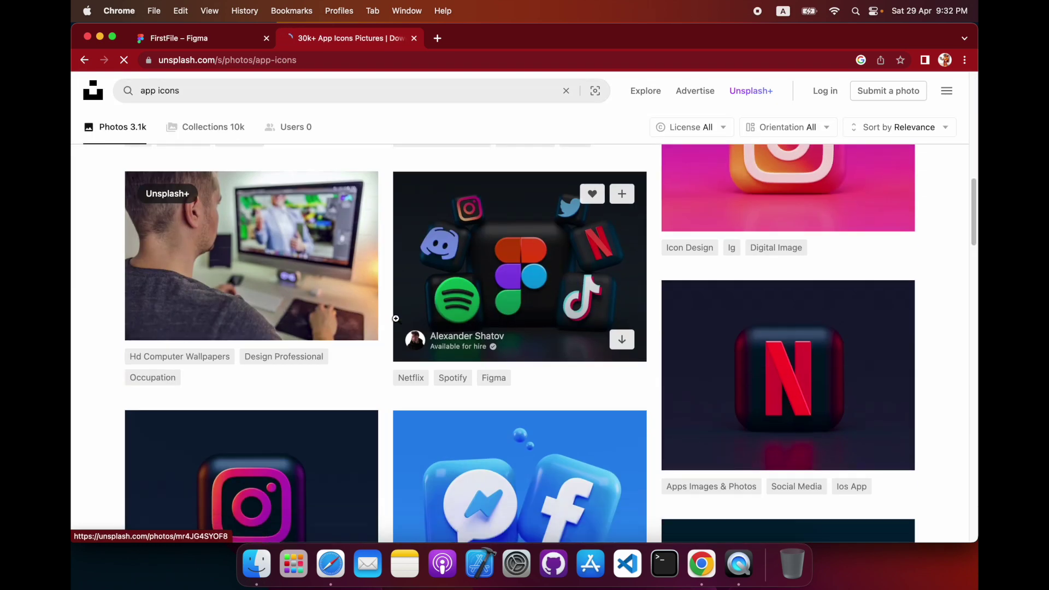
pyautogui.scroll(-10, 395, 318)
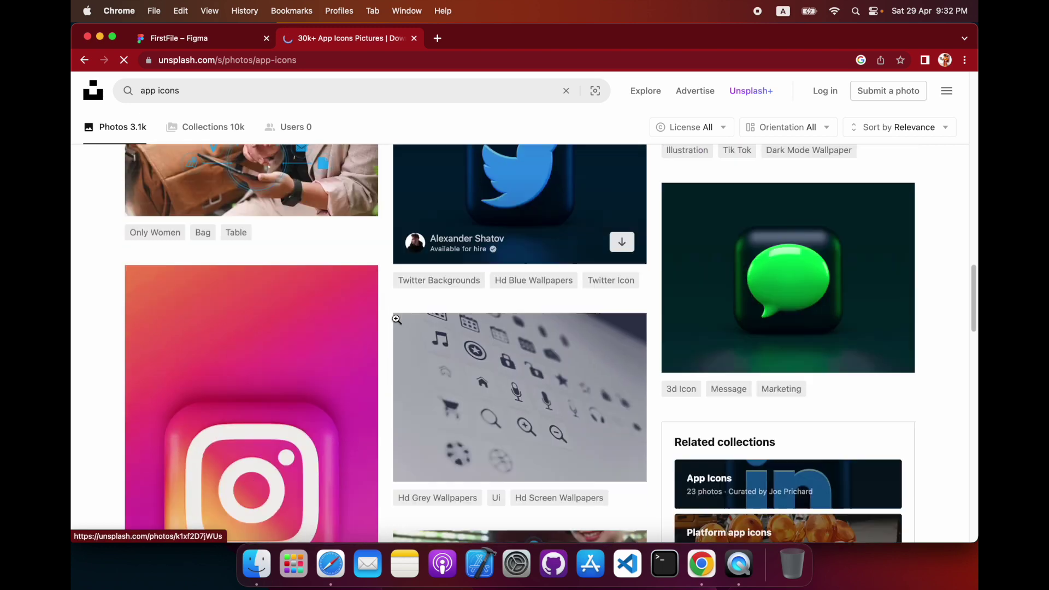
pyautogui.scroll(-6, 395, 318)
pyautogui.scroll(-4, 396, 319)
pyautogui.scroll(-1, 396, 321)
pyautogui.scroll(-4, 887, 232)
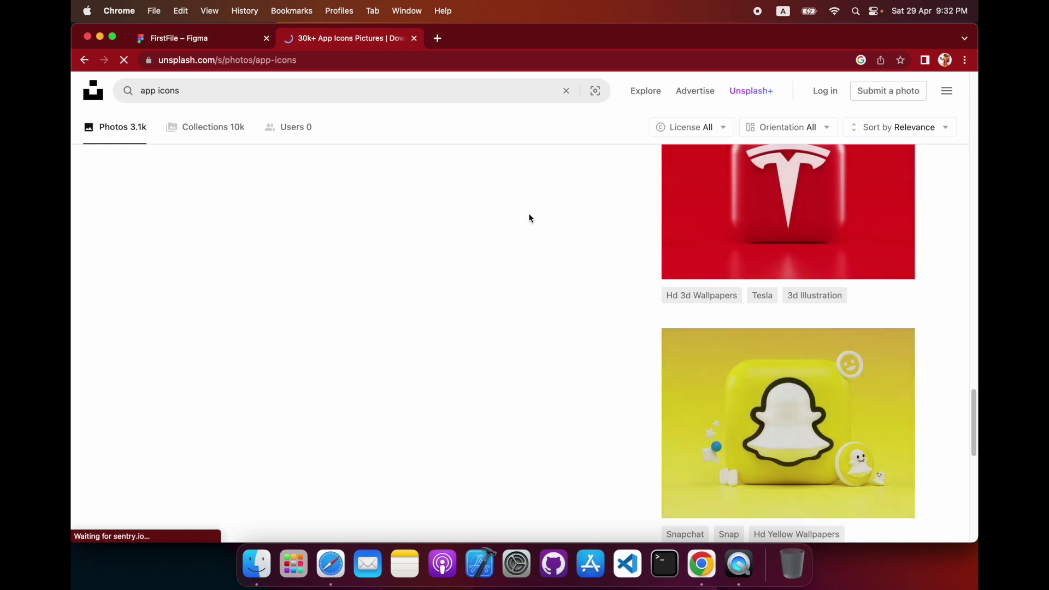
# - Search Unsplash for "community" and look through the photos for a suitable image
pyautogui.tripleClick(347, 95)
pyautogui.press('BackSpace')
pyautogui.write('co')
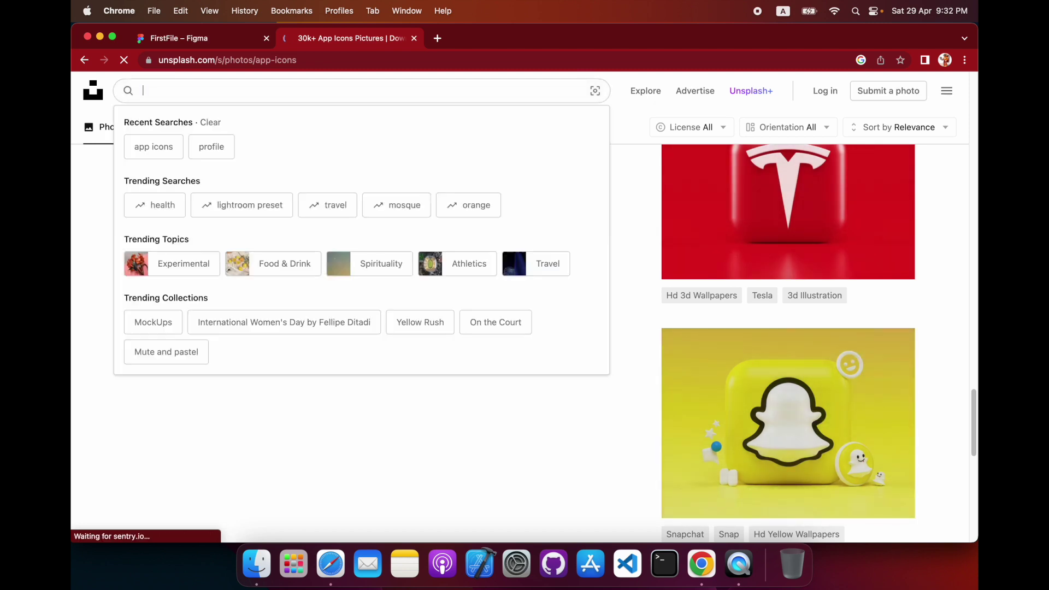
pyautogui.write('mmunity')
pyautogui.press('Return')
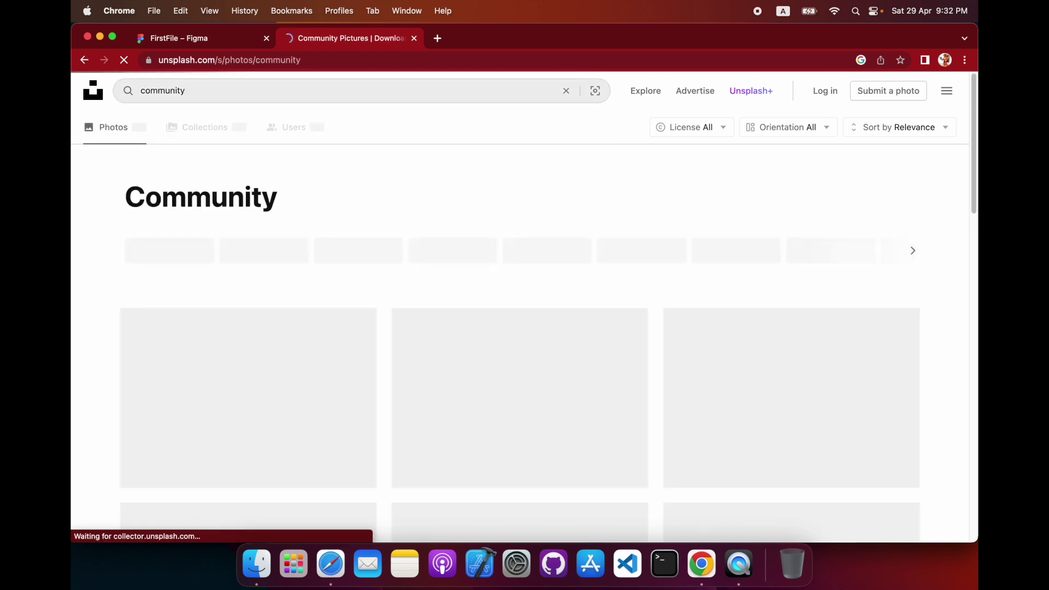
pyautogui.scroll(-3, 406, 341)
pyautogui.scroll(-3, 445, 400)
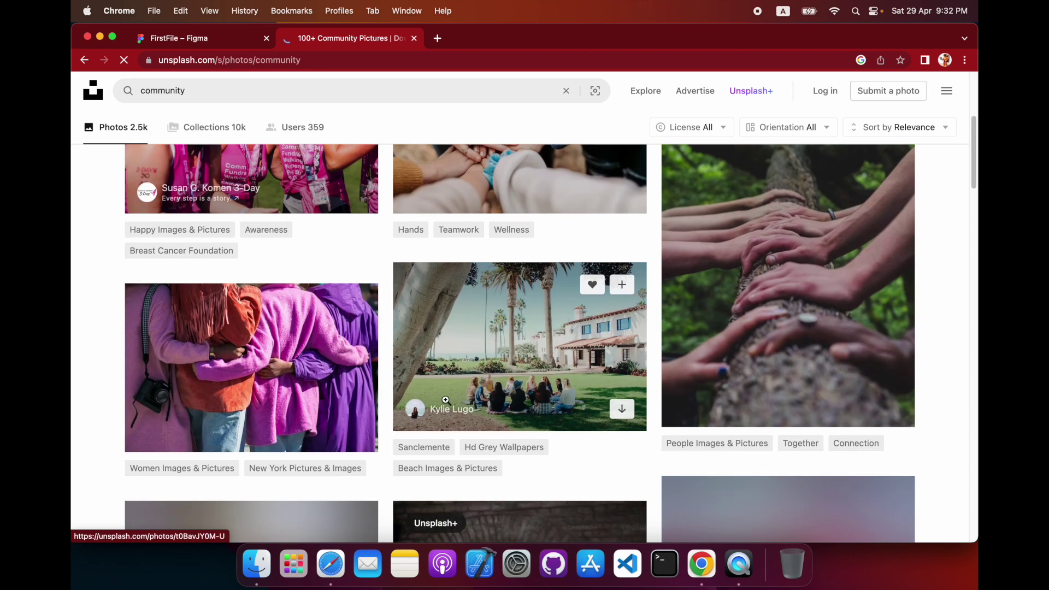
pyautogui.scroll(-4, 445, 401)
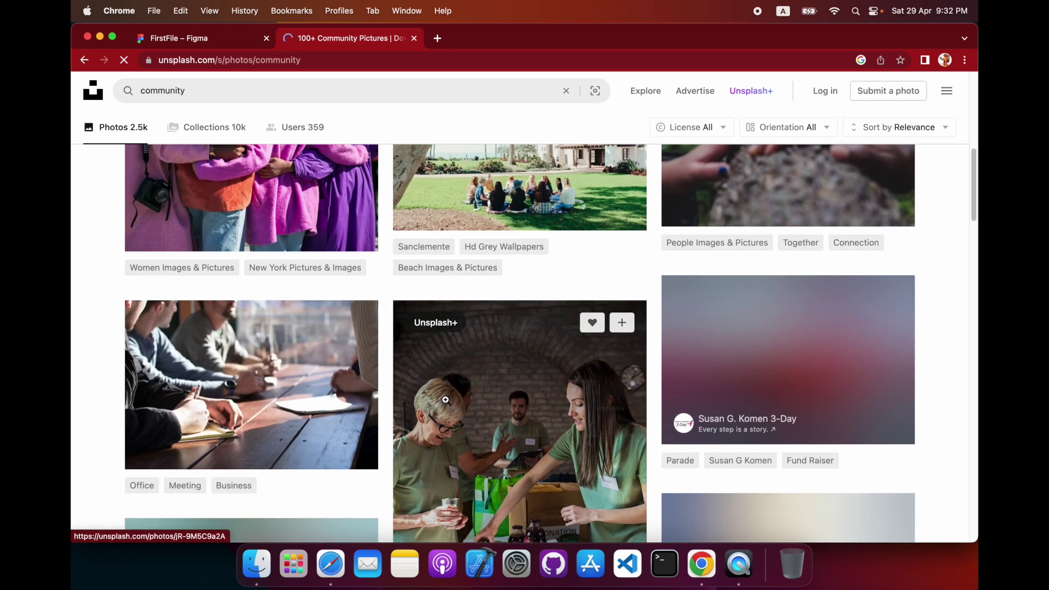
# - Browse the community photos, start downloading the krakenimages photo of joined hands, and pause the download
pyautogui.scroll(-2, 445, 400)
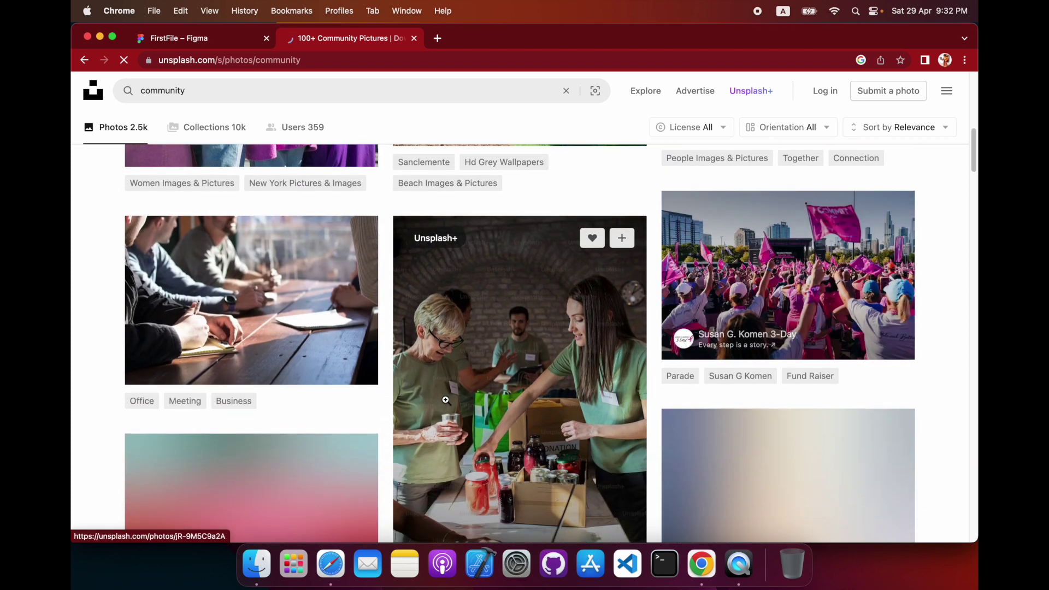
pyautogui.scroll(-8, 445, 400)
pyautogui.scroll(-2, 447, 404)
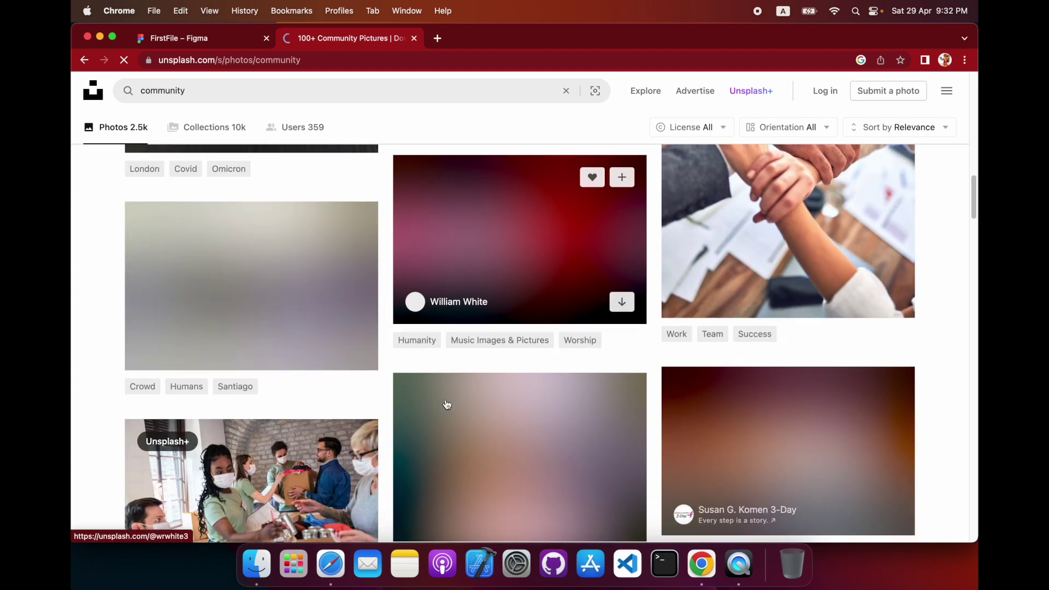
pyautogui.scroll(4, 447, 405)
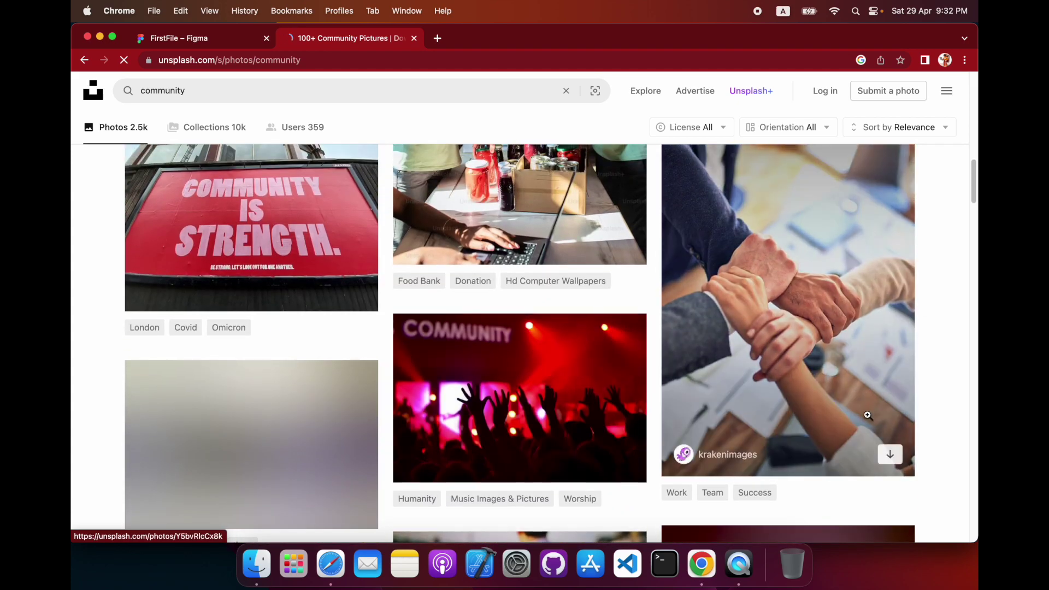
pyautogui.click(890, 454)
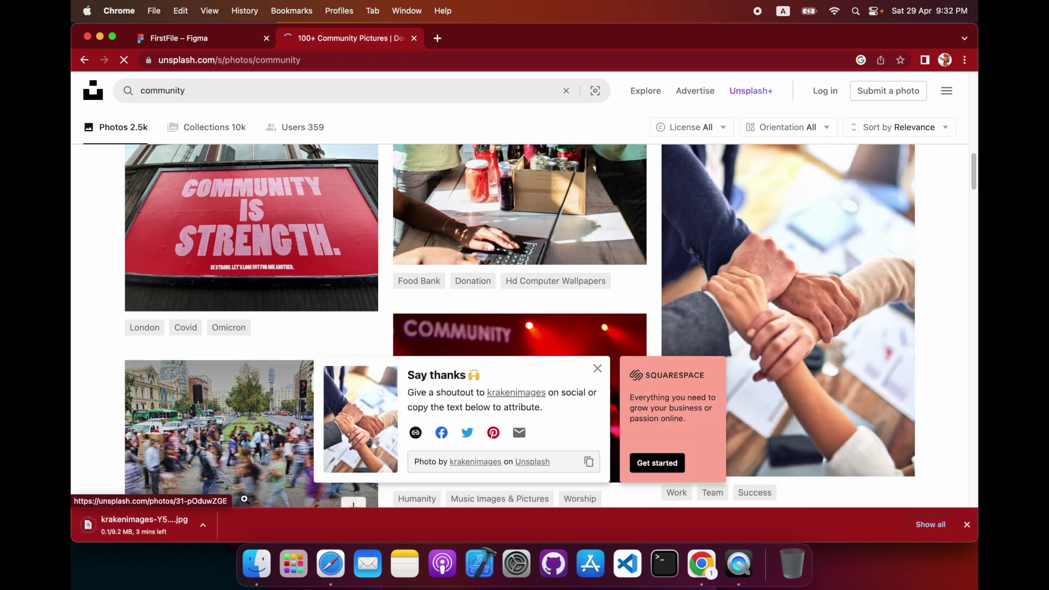
pyautogui.click(203, 524)
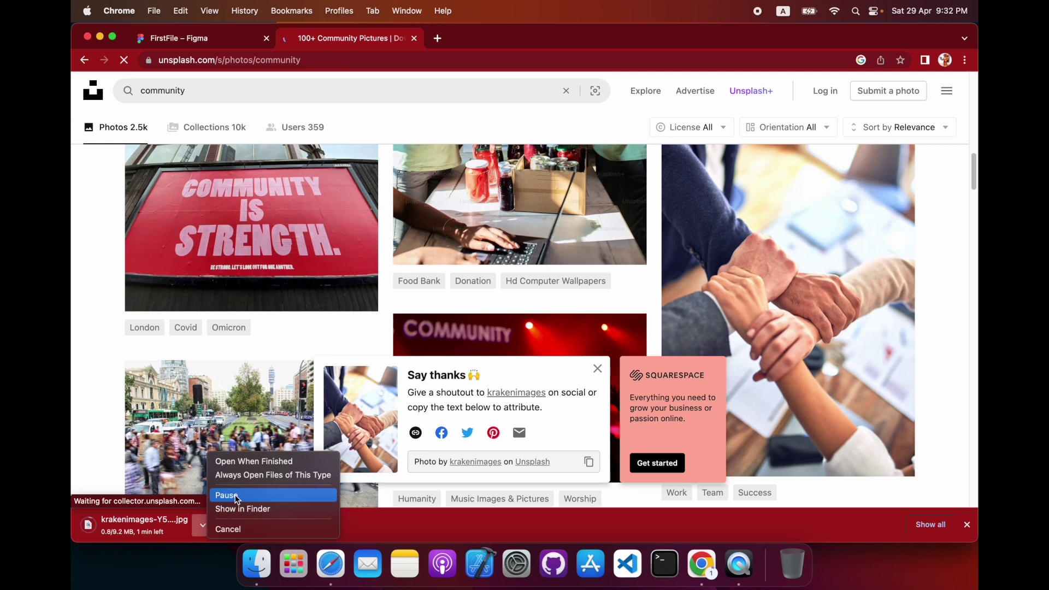
pyautogui.click(237, 496)
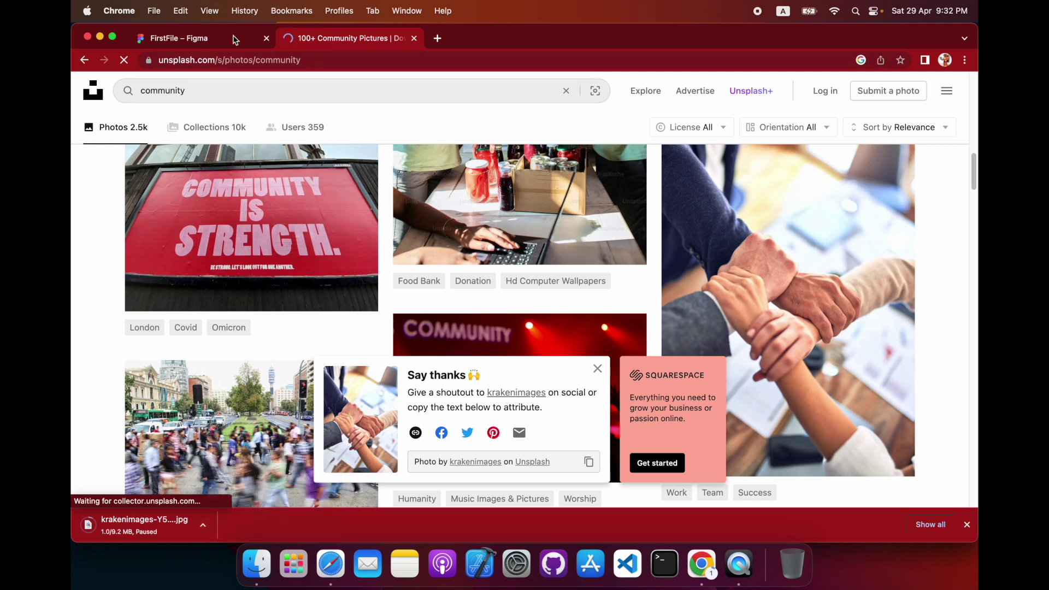
# - Go back from Unsplash to the Google results, close the Finder window, and switch to the FirstFile design in Figma
pyautogui.click(85, 60)
pyautogui.click(85, 60)
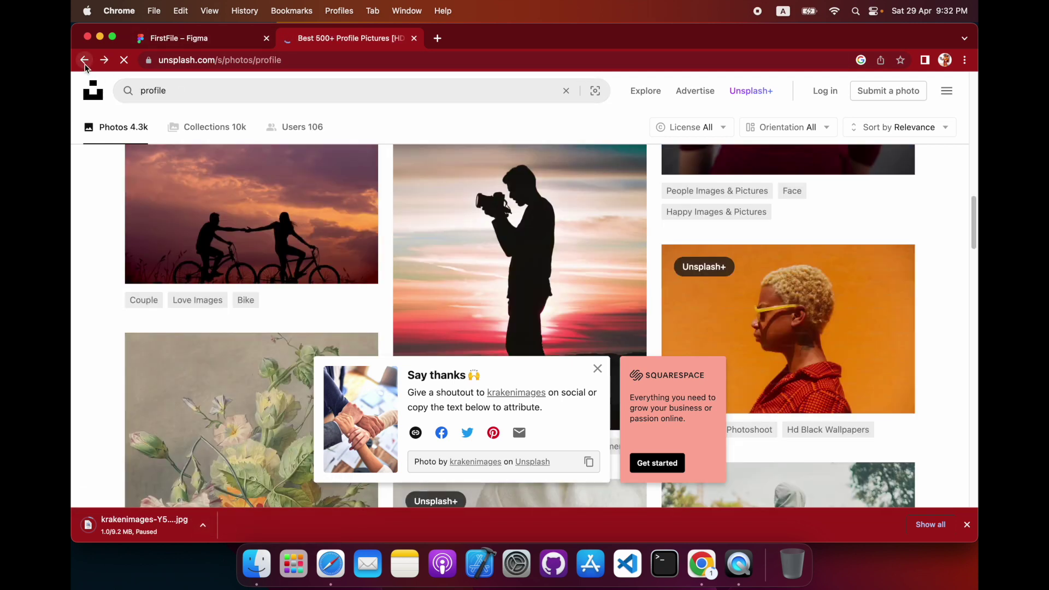
pyautogui.click(84, 60)
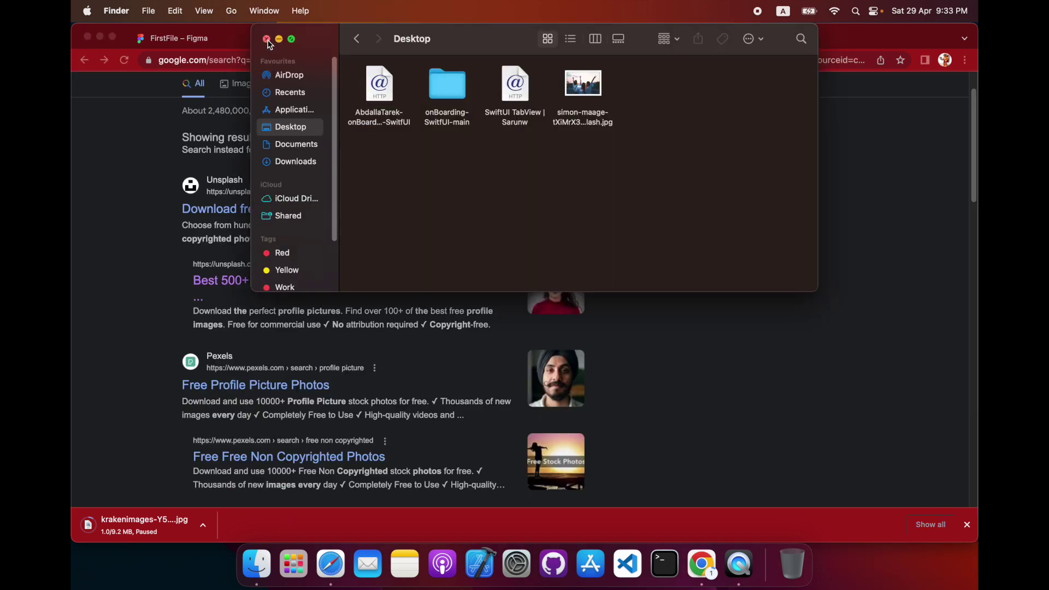
pyautogui.click(266, 39)
pyautogui.click(227, 47)
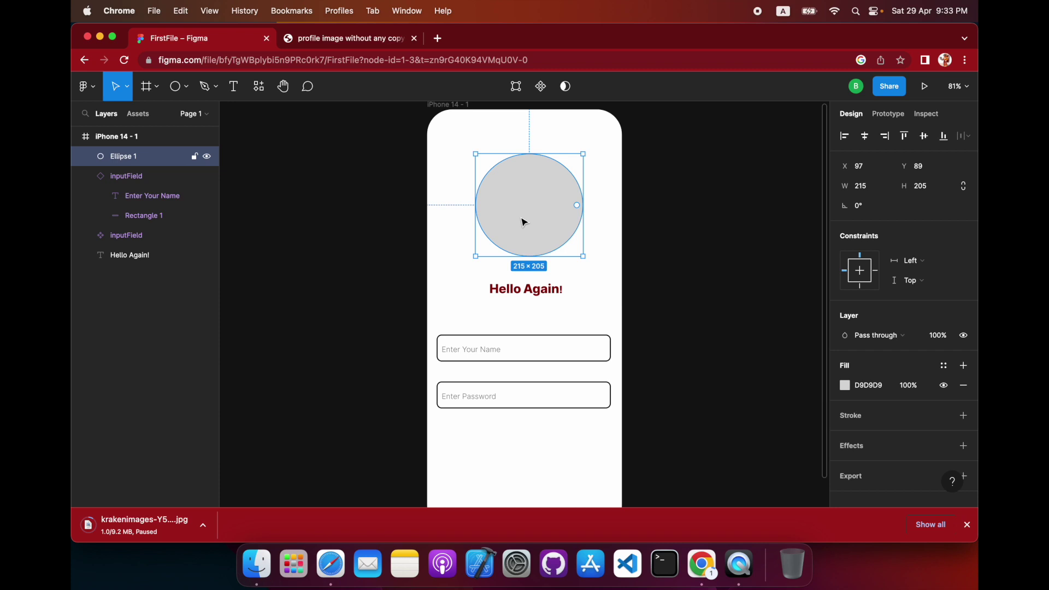
# - Place the Desktop JPG of friends with raised arms into the grey circle above the "Hello Again!" heading
pyautogui.click(96, 93)
pyautogui.moveTo(130, 168)
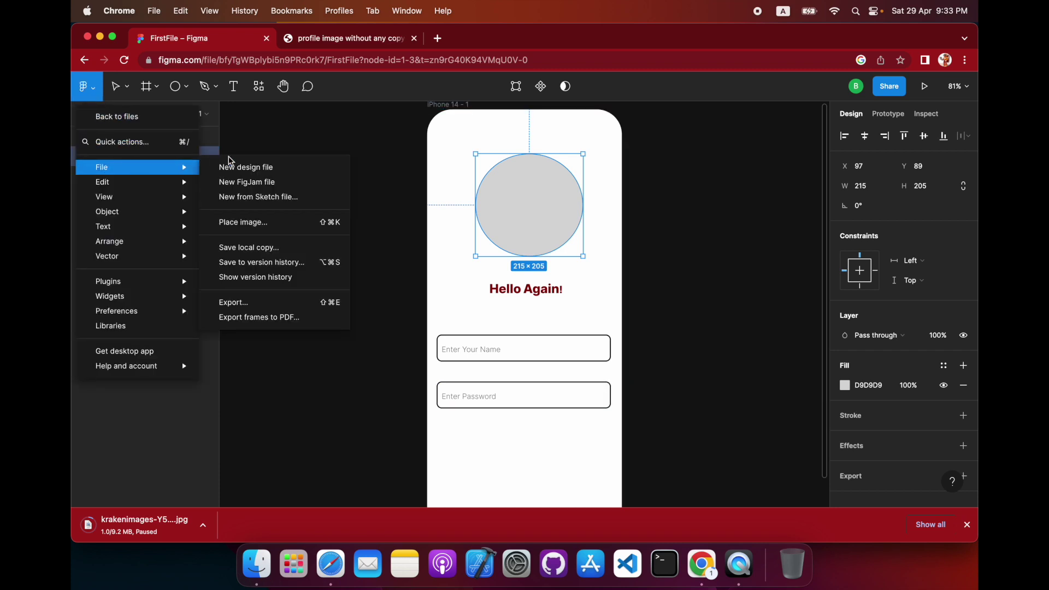
pyautogui.click(256, 222)
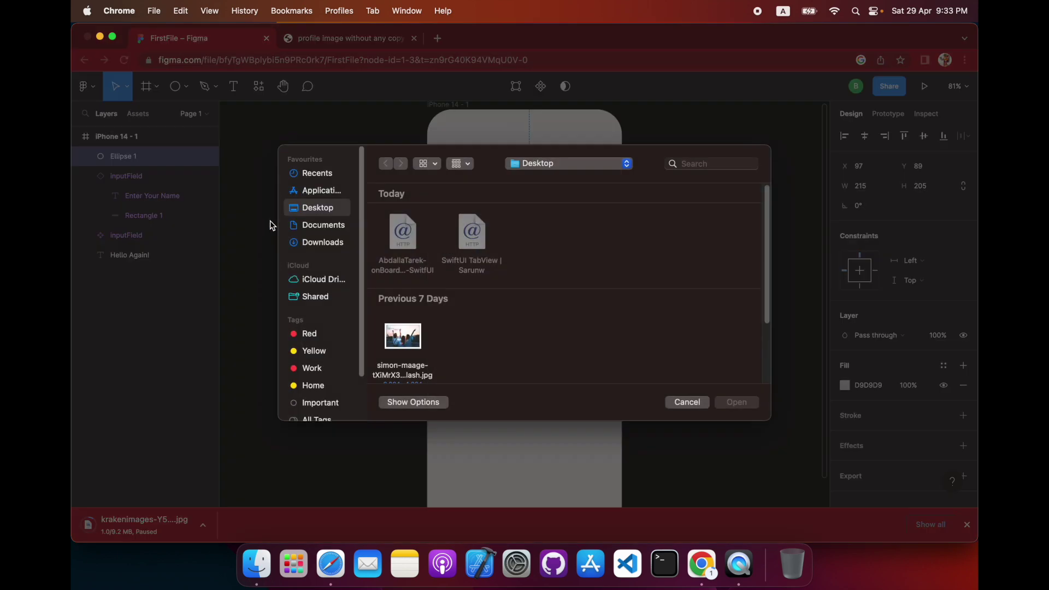
pyautogui.click(405, 344)
pyautogui.click(738, 402)
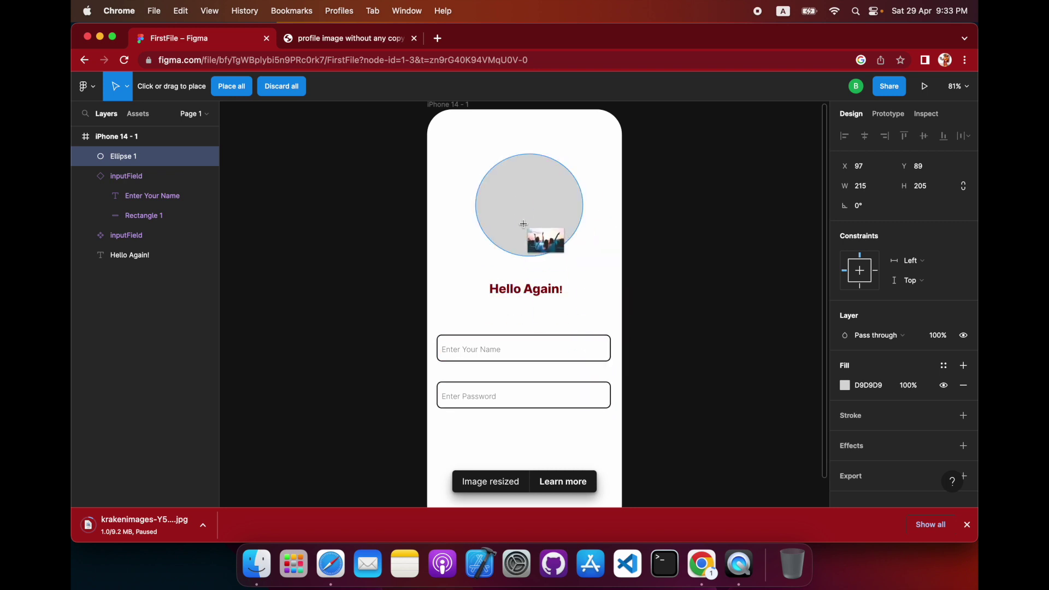
pyautogui.click(523, 229)
pyautogui.click(617, 264)
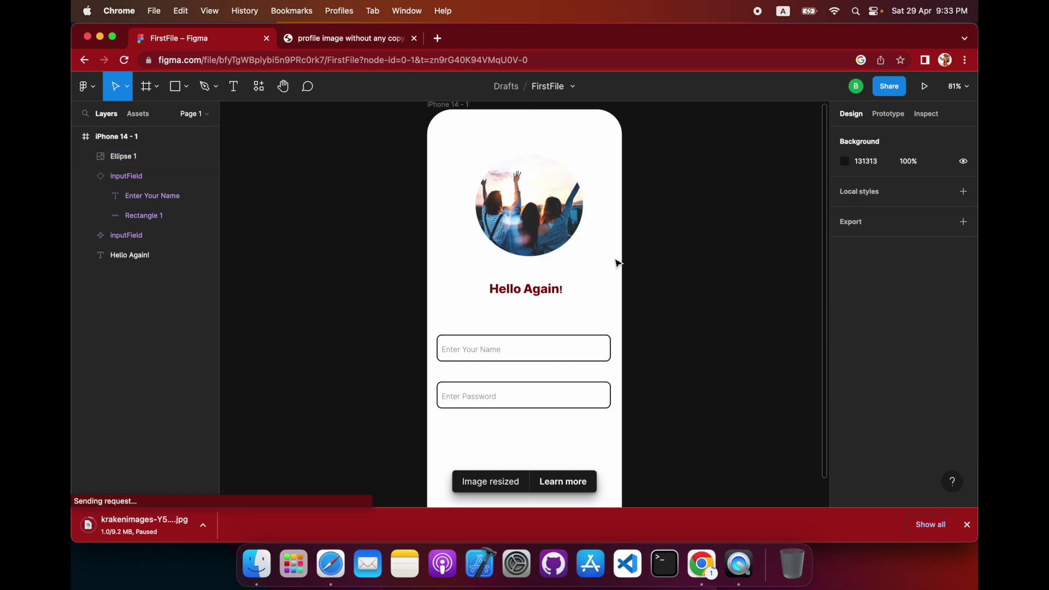
# - Move the name field up to Y 443 and the password field up to Y 534
pyautogui.hscroll(-1, 617, 264)
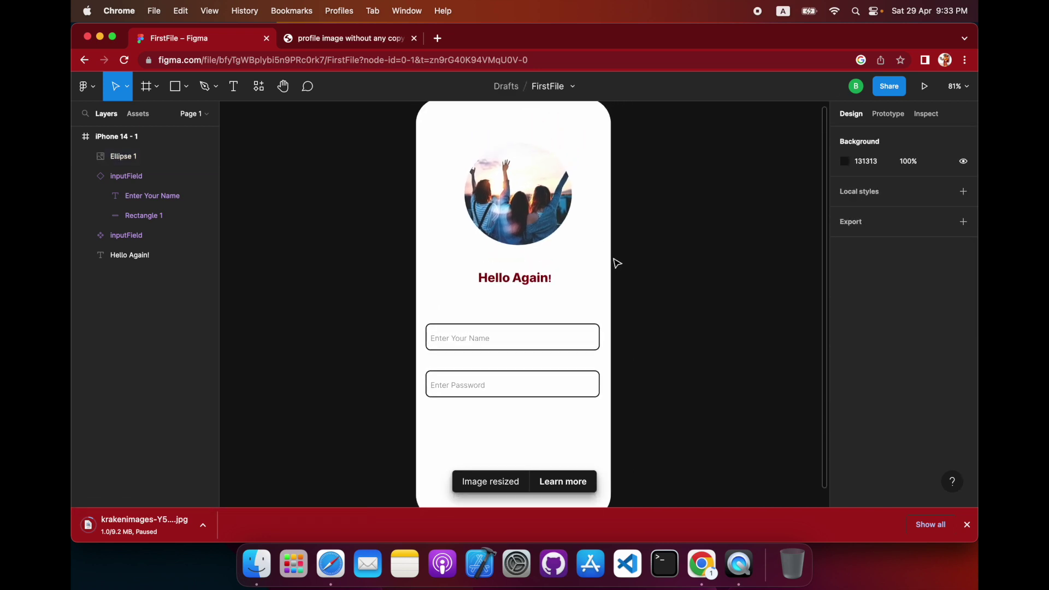
pyautogui.scroll(-3, 616, 264)
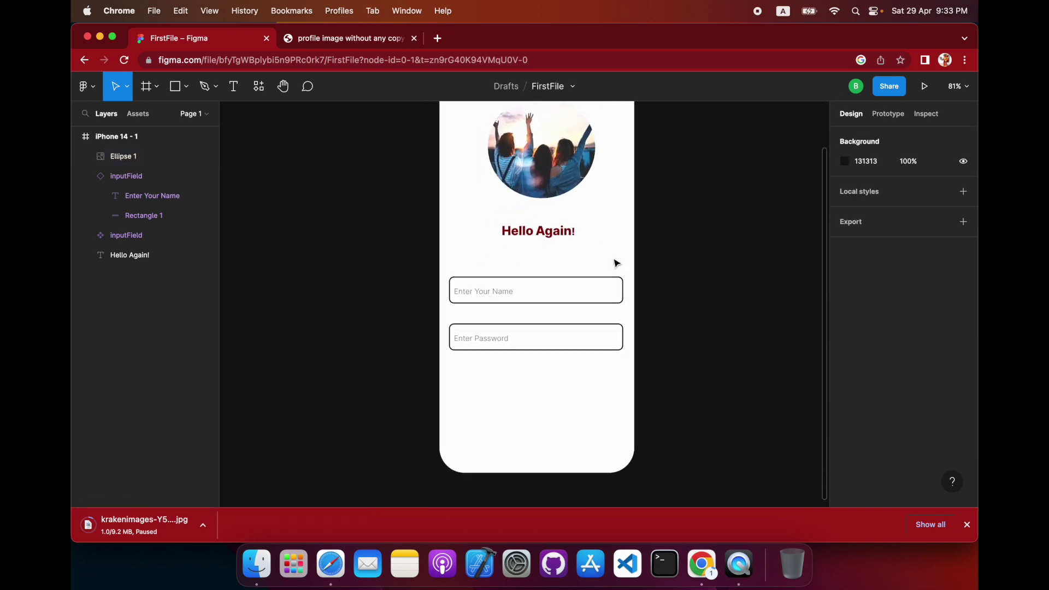
pyautogui.click(606, 291)
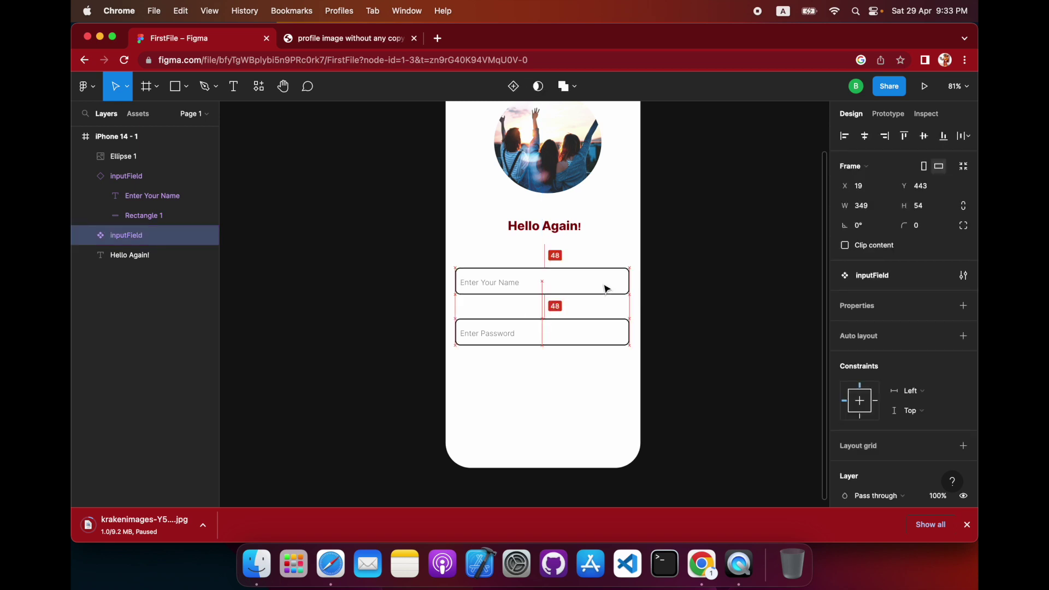
pyautogui.moveTo(599, 330); pyautogui.dragTo(598, 322)
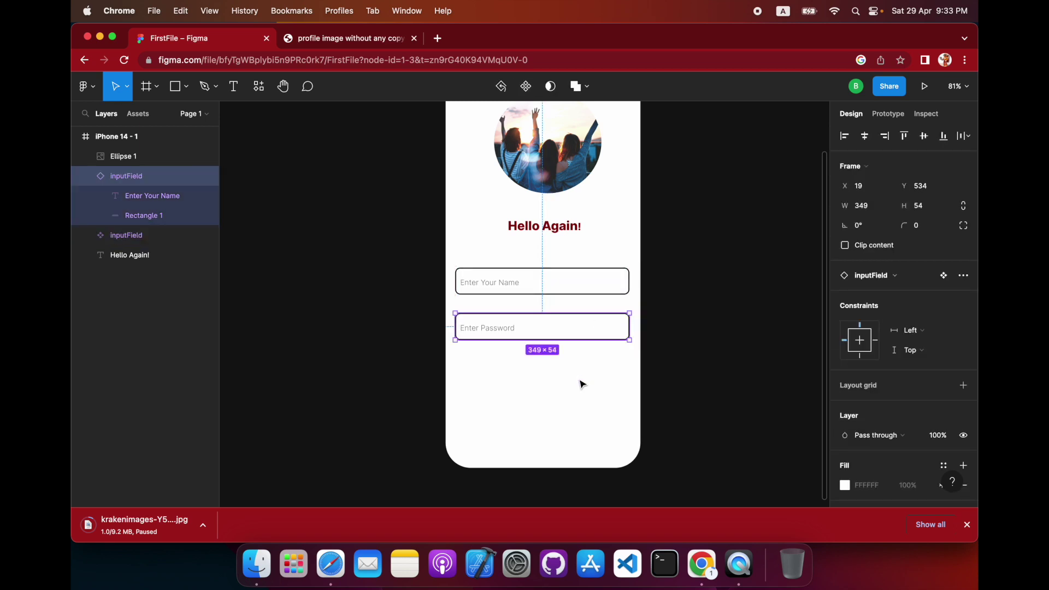
pyautogui.click(581, 383)
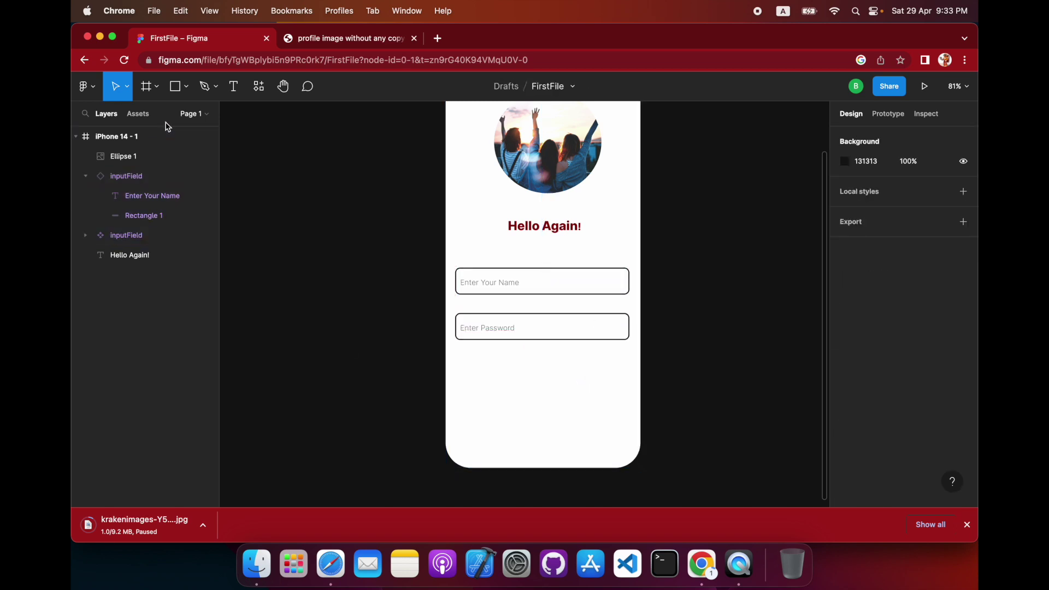
# - Draw a button rectangle about 194 × 53 below the password field, near the bottom of the iPhone frame
pyautogui.click(233, 86)
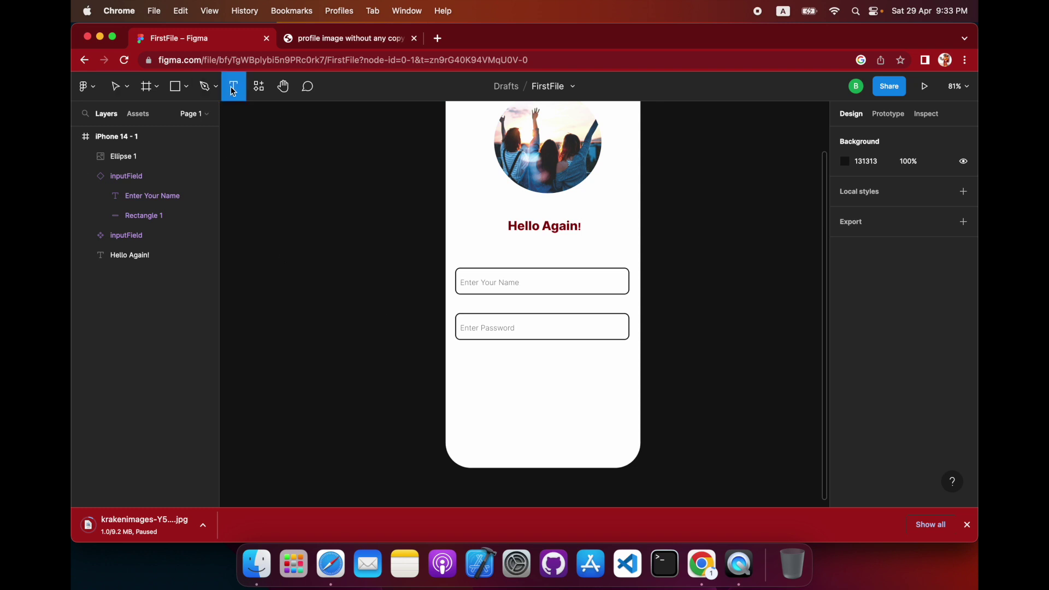
pyautogui.click(186, 87)
pyautogui.click(181, 119)
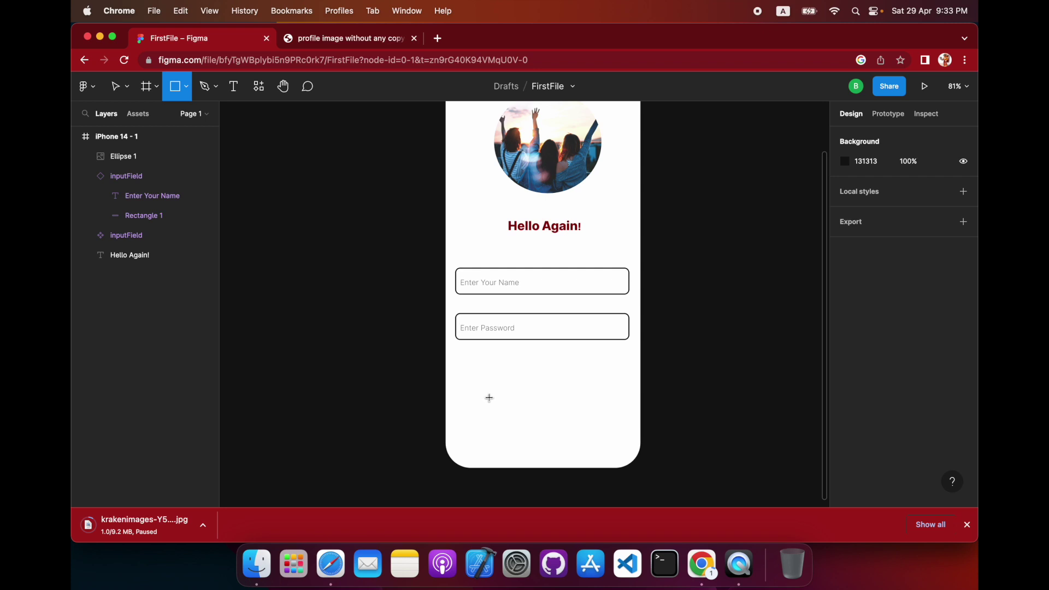
pyautogui.moveTo(499, 395); pyautogui.dragTo(597, 422)
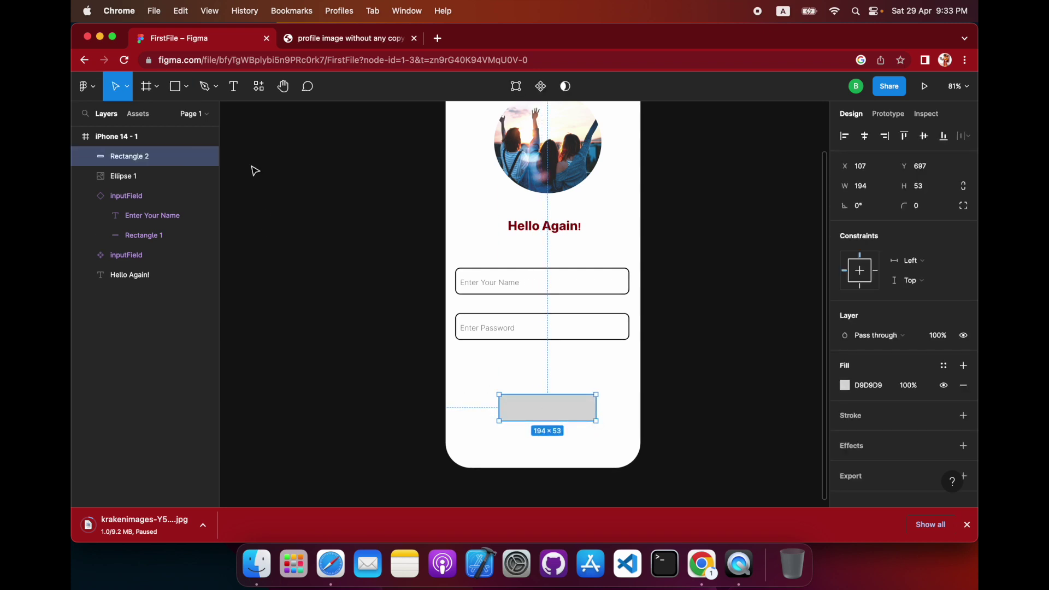
# - Add a text box about 132 × 35 on the button rectangle with the text "GO AHEAD!"
pyautogui.click(232, 89)
pyautogui.moveTo(515, 401); pyautogui.dragTo(581, 417)
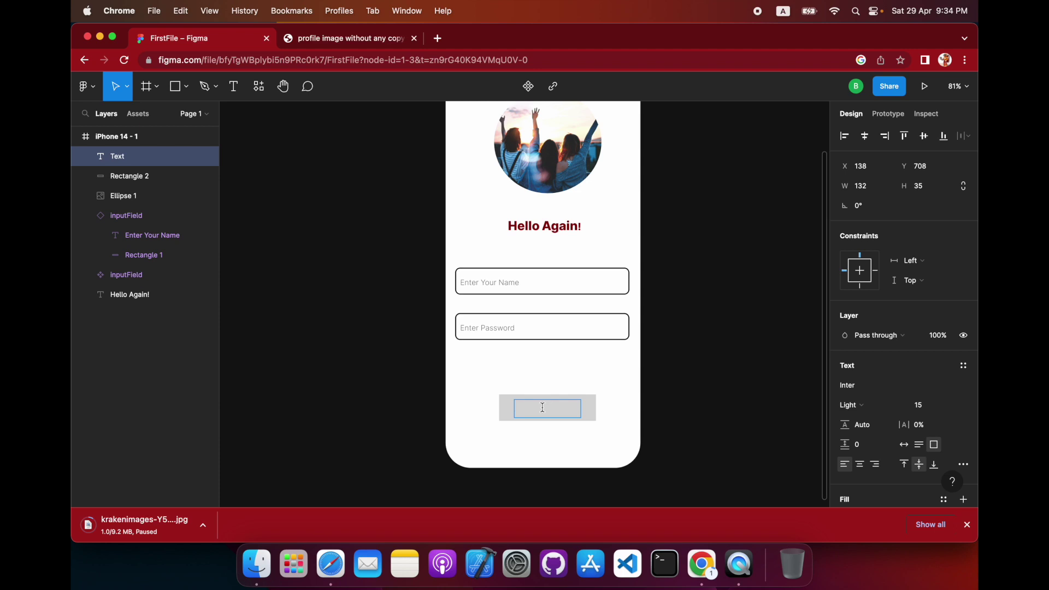
pyautogui.write('G')
pyautogui.press('Escape')
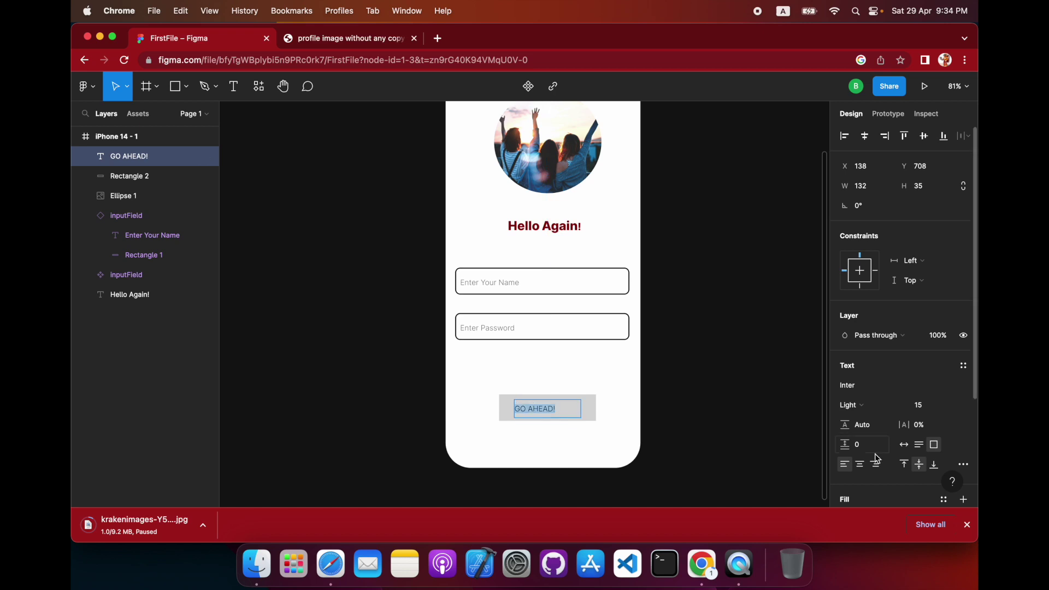
# - Centre-align the "GO AHEAD!" text horizontally and set it to Bold at size 20
pyautogui.click(866, 465)
pyautogui.press('Return')
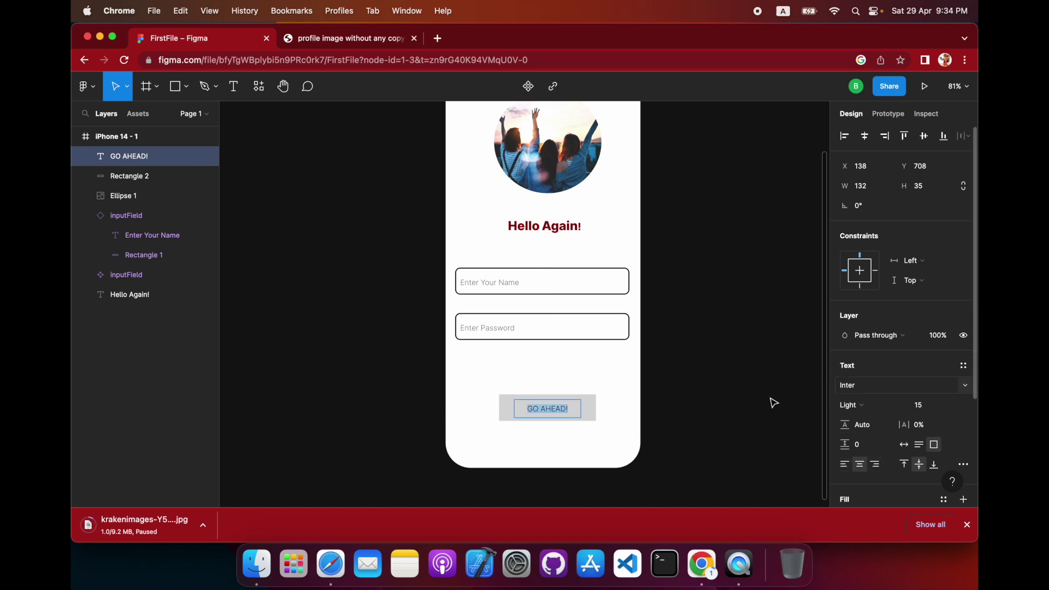
pyautogui.click(868, 404)
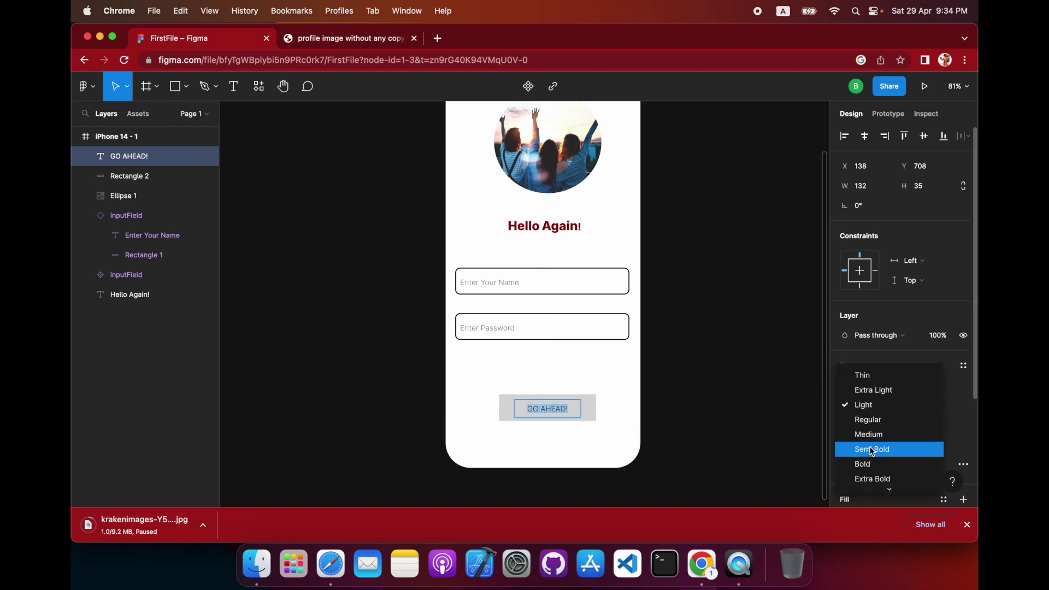
pyautogui.click(872, 448)
pyautogui.click(883, 409)
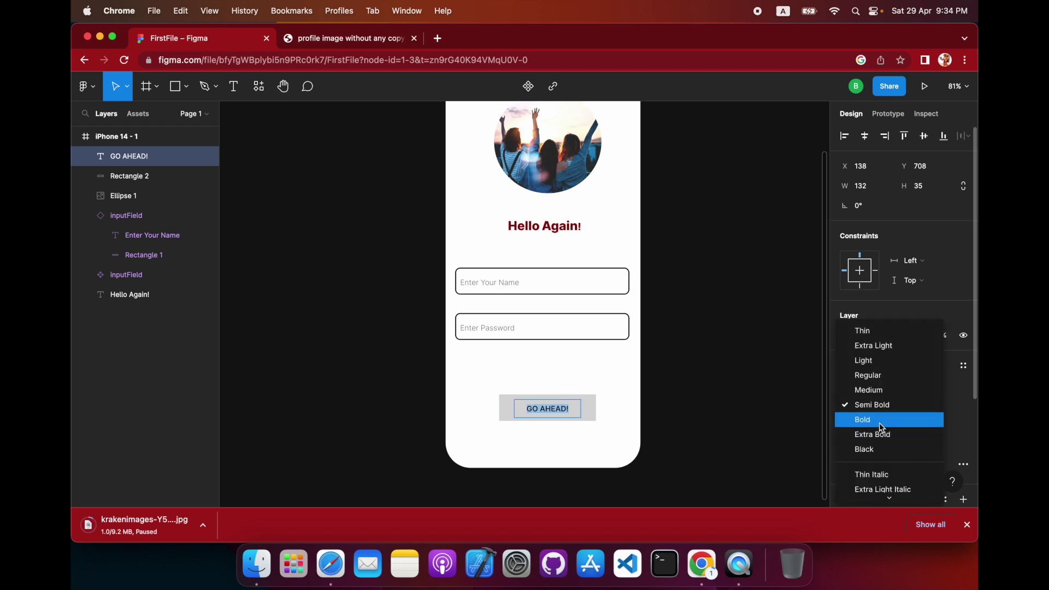
pyautogui.click(881, 425)
pyautogui.click(933, 412)
pyautogui.write('20')
pyautogui.press('Return')
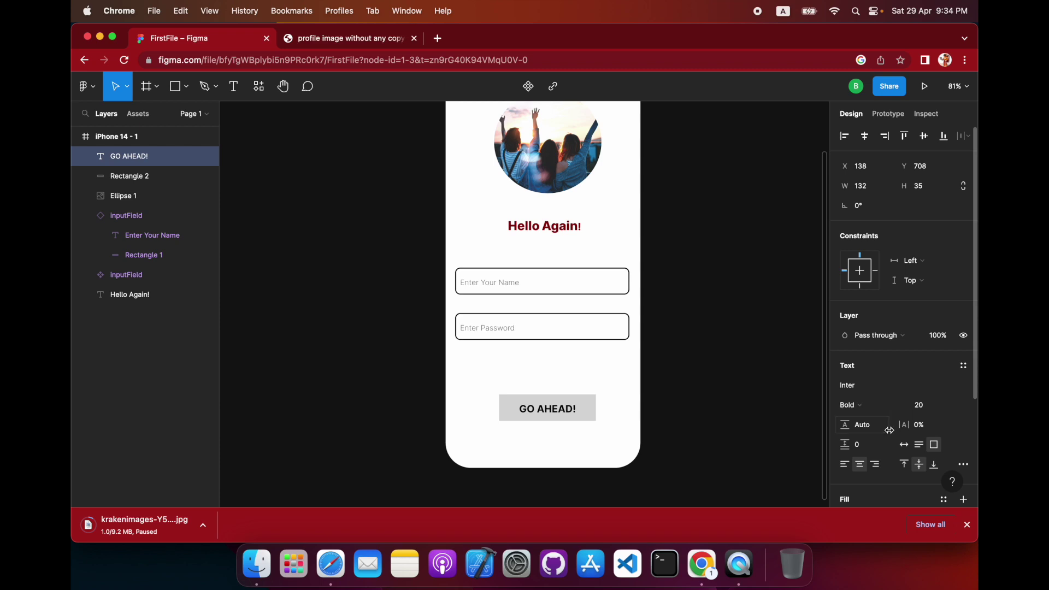
# - Change the "GO AHEAD!" text's fill colour to white (FFFFFF)
pyautogui.press('Return')
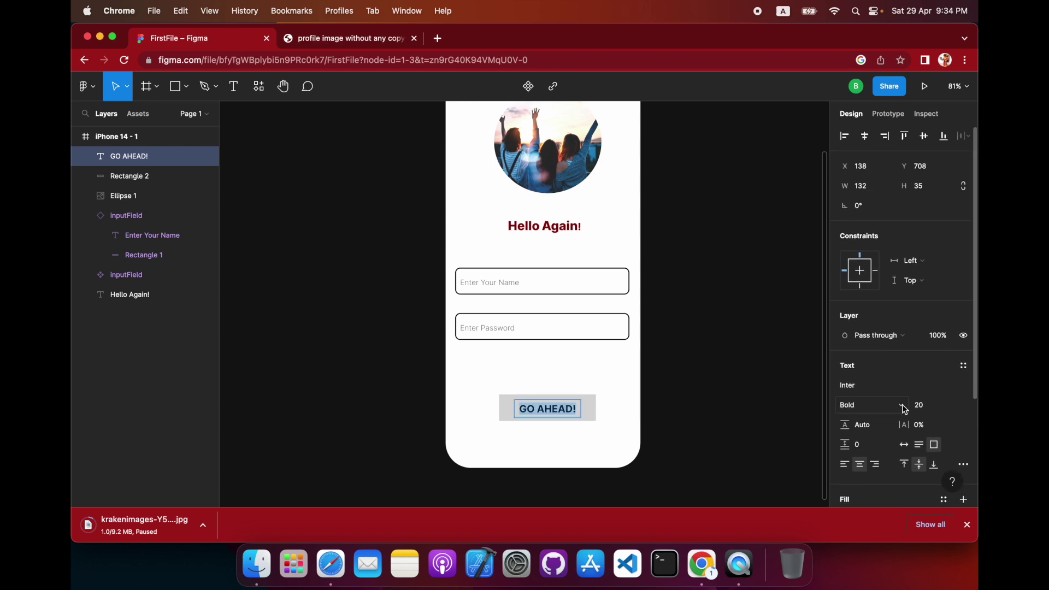
pyautogui.scroll(-3, 904, 410)
pyautogui.click(844, 402)
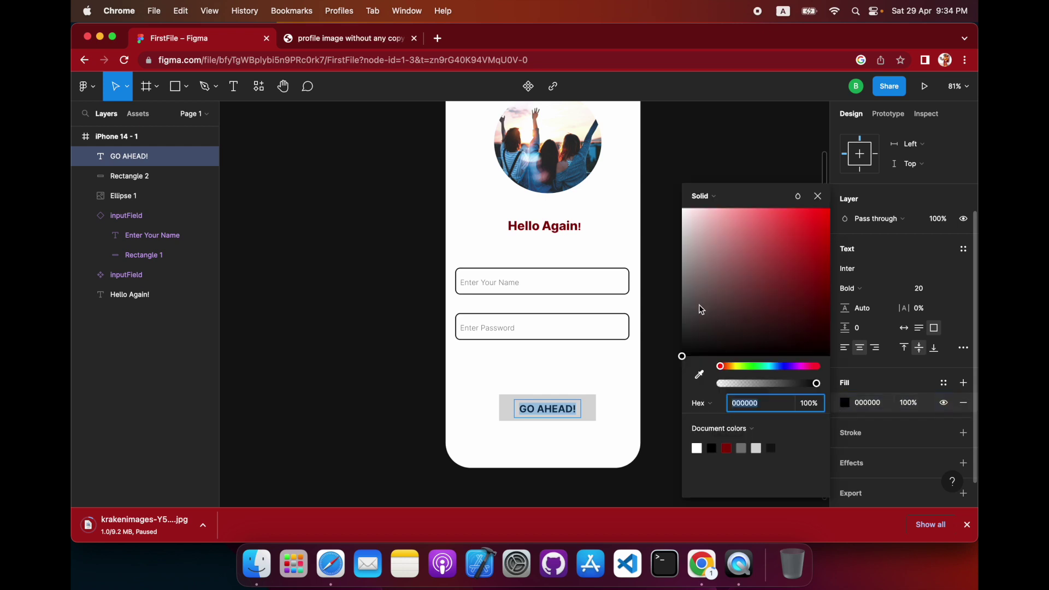
pyautogui.click(687, 217)
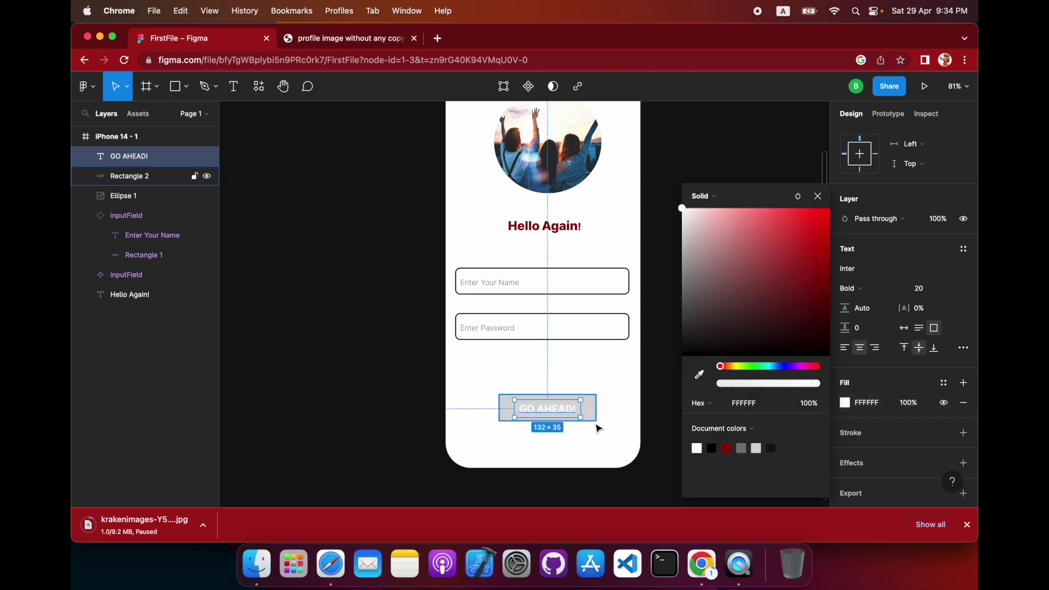
# - Set the corner radius of the rectangle behind "GO AHEAD!" to 20
pyautogui.click(594, 398)
pyautogui.click(594, 406)
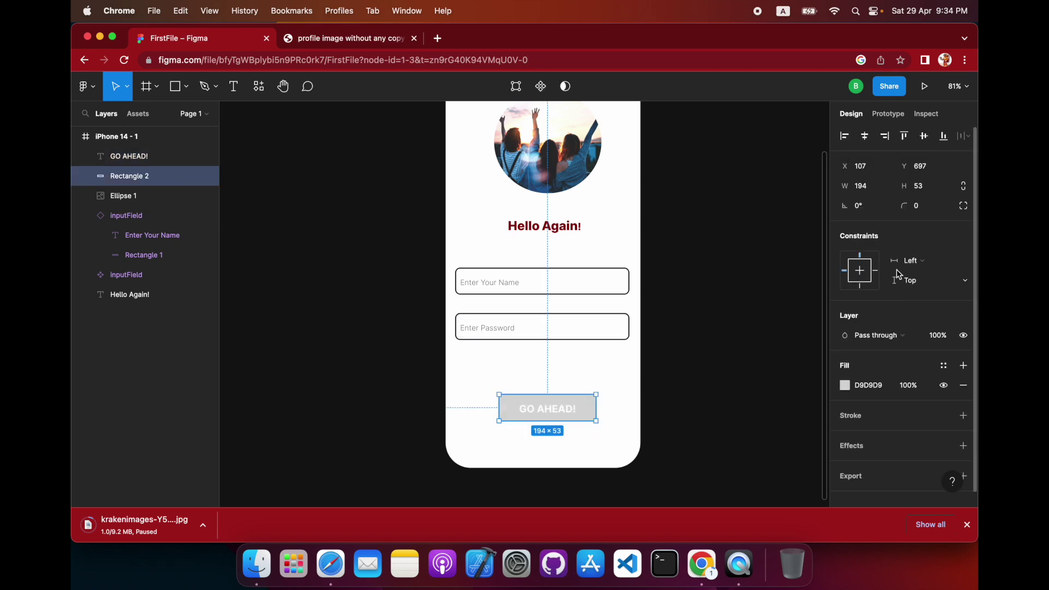
pyautogui.click(922, 206)
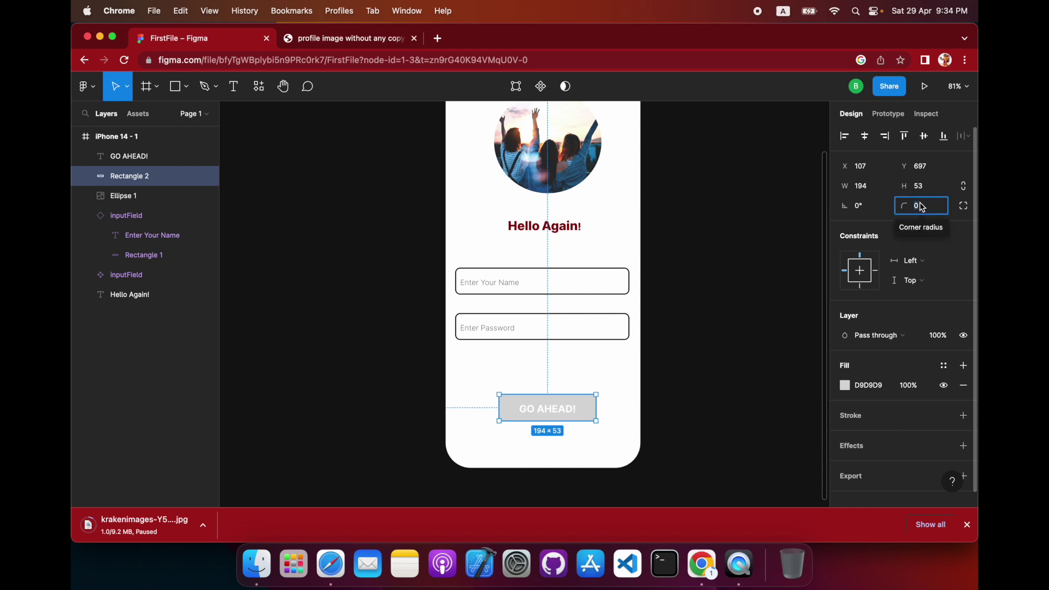
pyautogui.write('20')
pyautogui.press('Return')
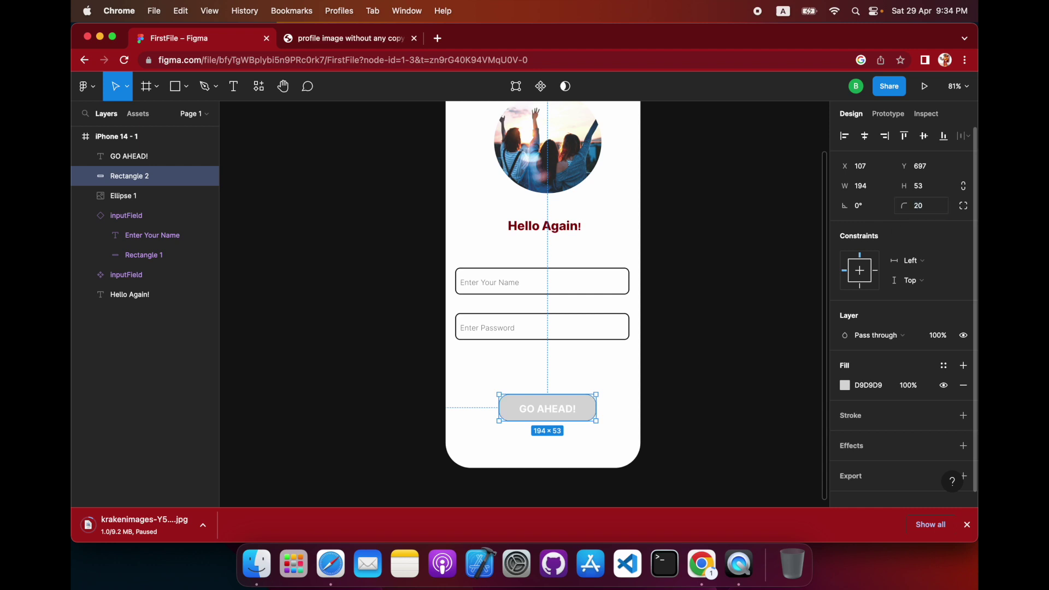
# - Change the fill colour of the rectangle behind "GO AHEAD!" to dark red (960E16)
pyautogui.scroll(-1, 894, 351)
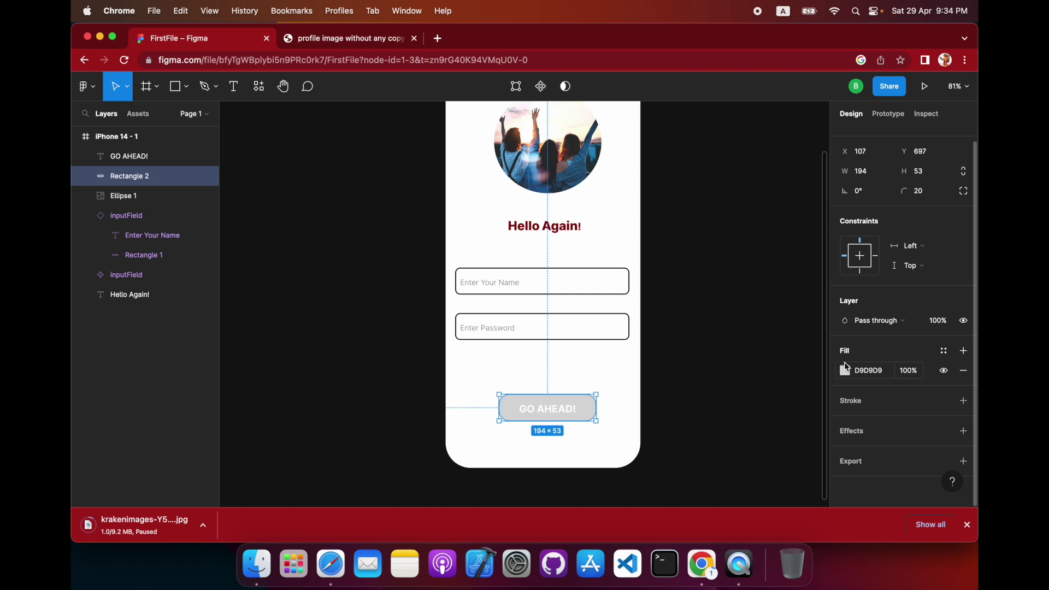
pyautogui.click(845, 372)
pyautogui.click(781, 366)
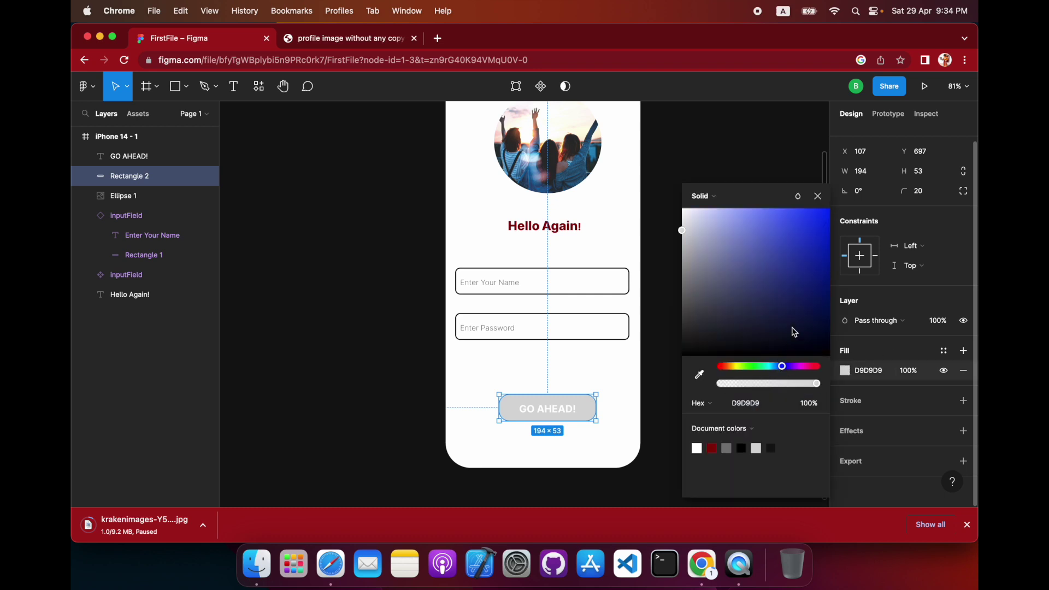
pyautogui.moveTo(800, 299); pyautogui.dragTo(784, 224)
pyautogui.click(817, 369)
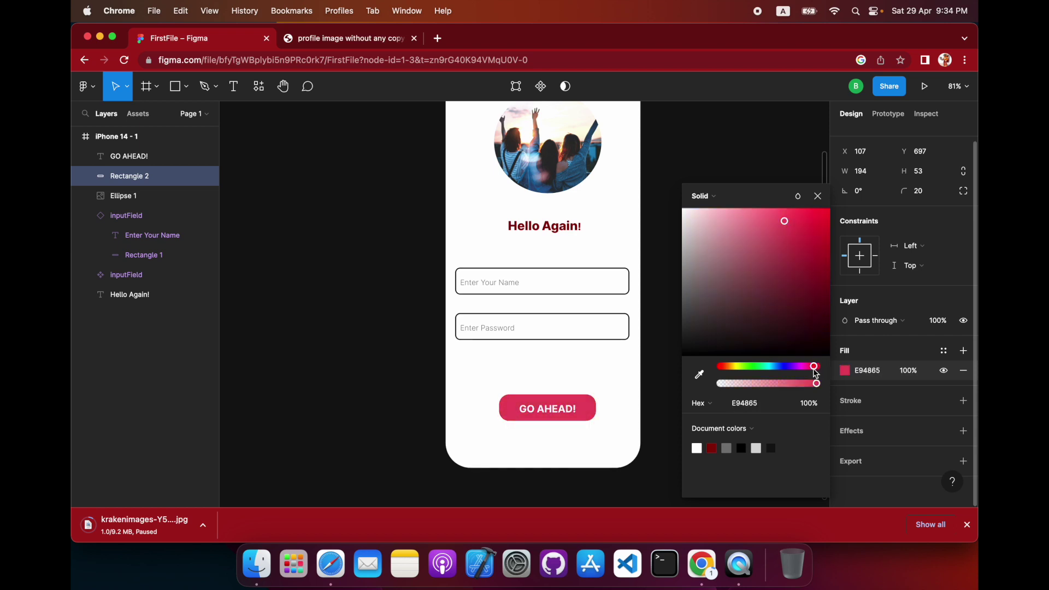
pyautogui.moveTo(812, 373); pyautogui.dragTo(817, 373)
pyautogui.moveTo(788, 227); pyautogui.dragTo(818, 278)
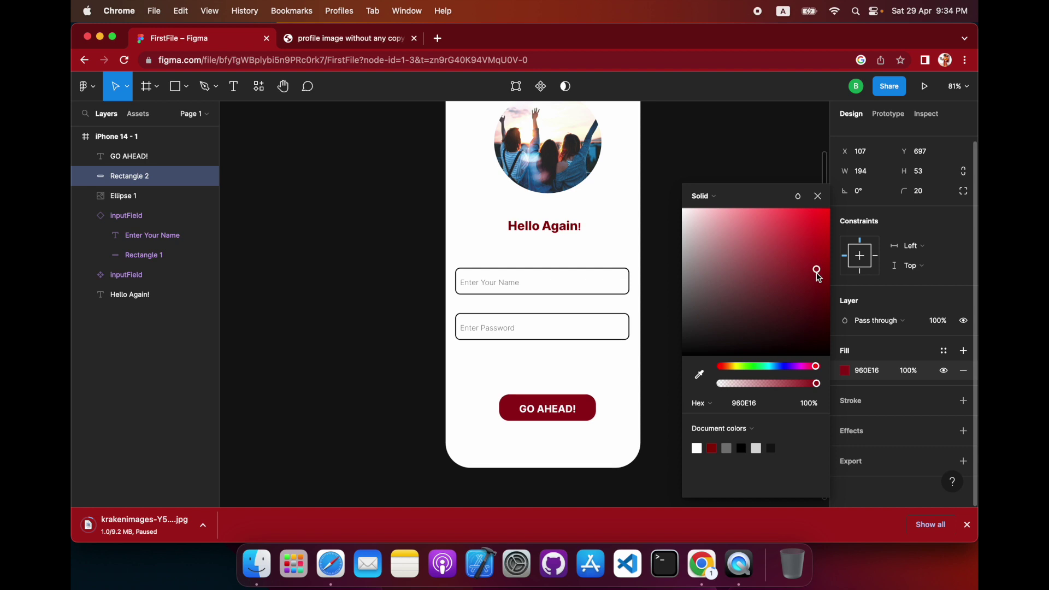
pyautogui.click(759, 158)
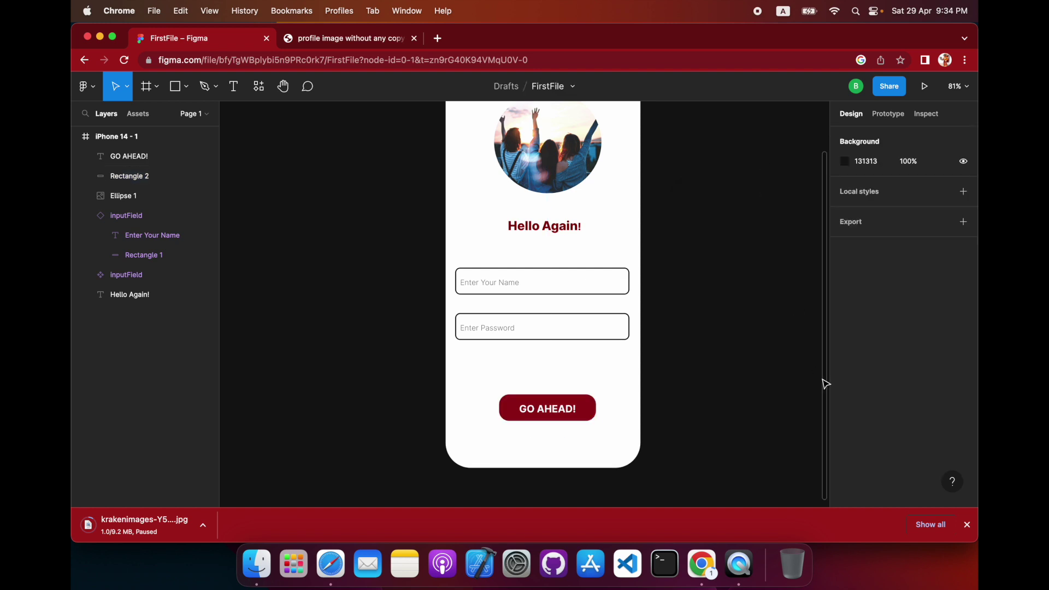
# - Try yellow (FBFF1F), red (FF1F1F) and white (FFFFFF) strokes on the "GO AHEAD!" text and remove the stroke
pyautogui.click(573, 408)
pyautogui.scroll(-3, 874, 418)
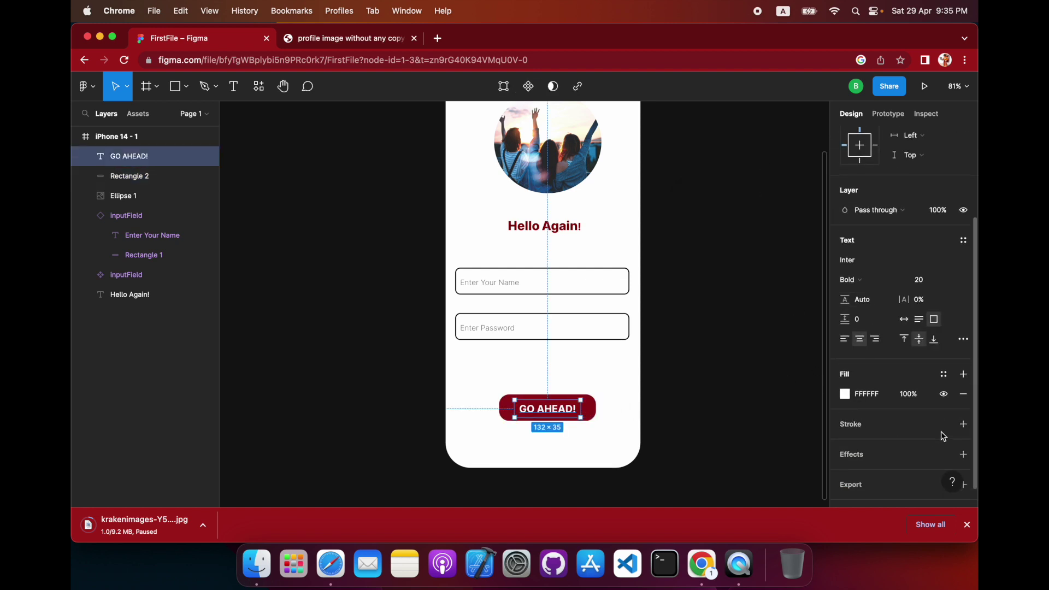
pyautogui.click(963, 424)
pyautogui.click(844, 443)
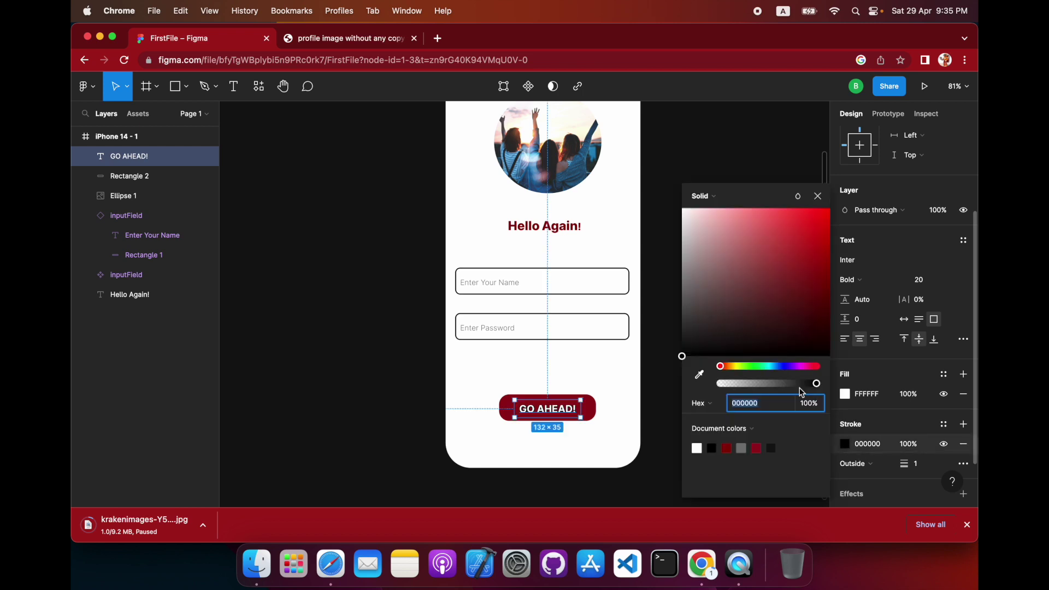
pyautogui.click(724, 385)
pyautogui.moveTo(718, 236); pyautogui.dragTo(814, 215)
pyautogui.click(815, 383)
pyautogui.moveTo(814, 382); pyautogui.dragTo(818, 384)
pyautogui.click(738, 366)
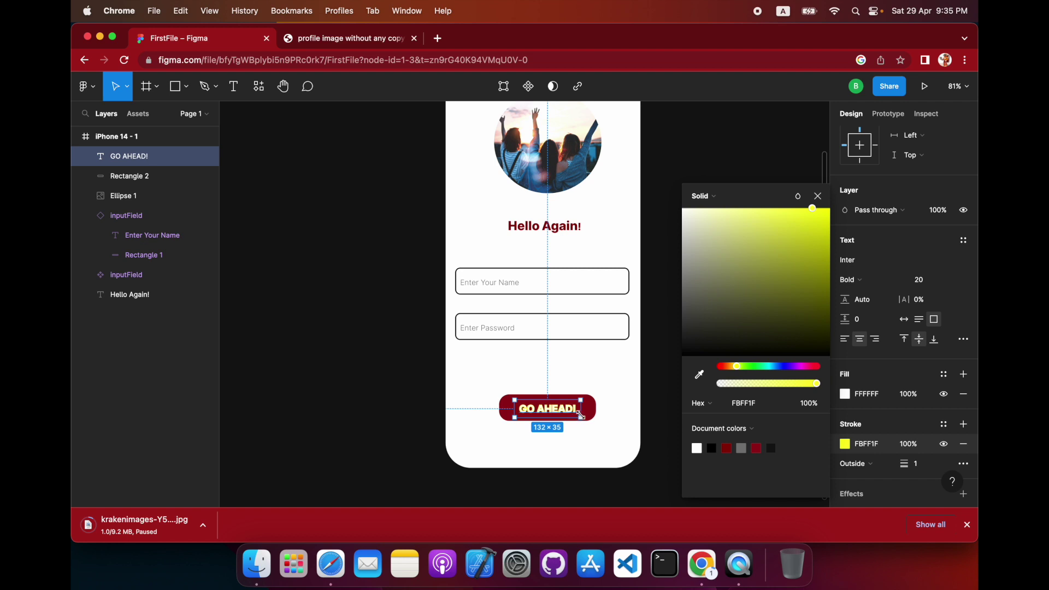
pyautogui.moveTo(736, 367); pyautogui.dragTo(715, 369)
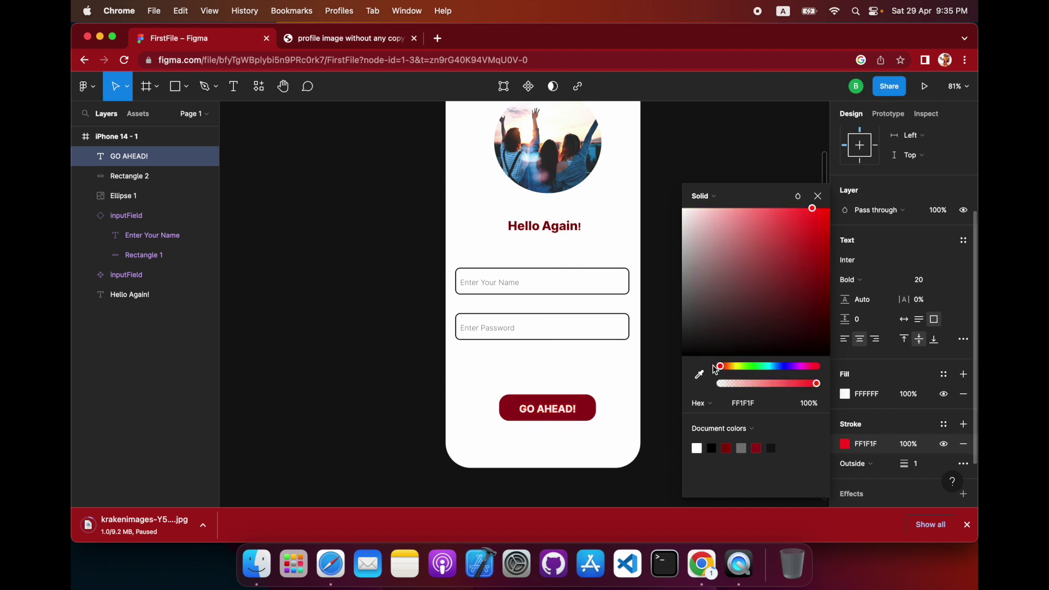
pyautogui.press('super+z')
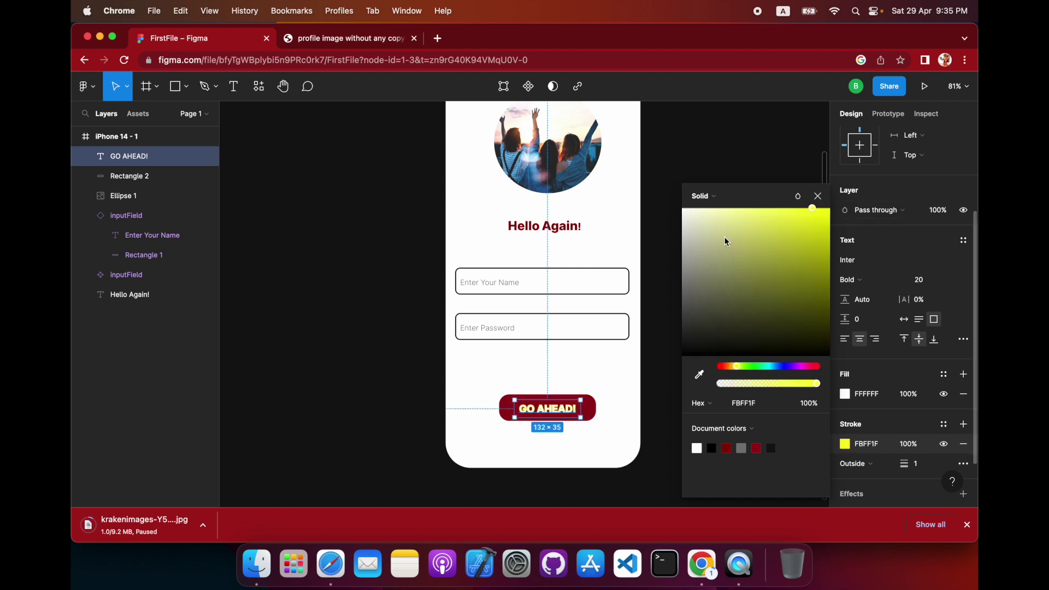
pyautogui.moveTo(692, 224); pyautogui.dragTo(668, 200)
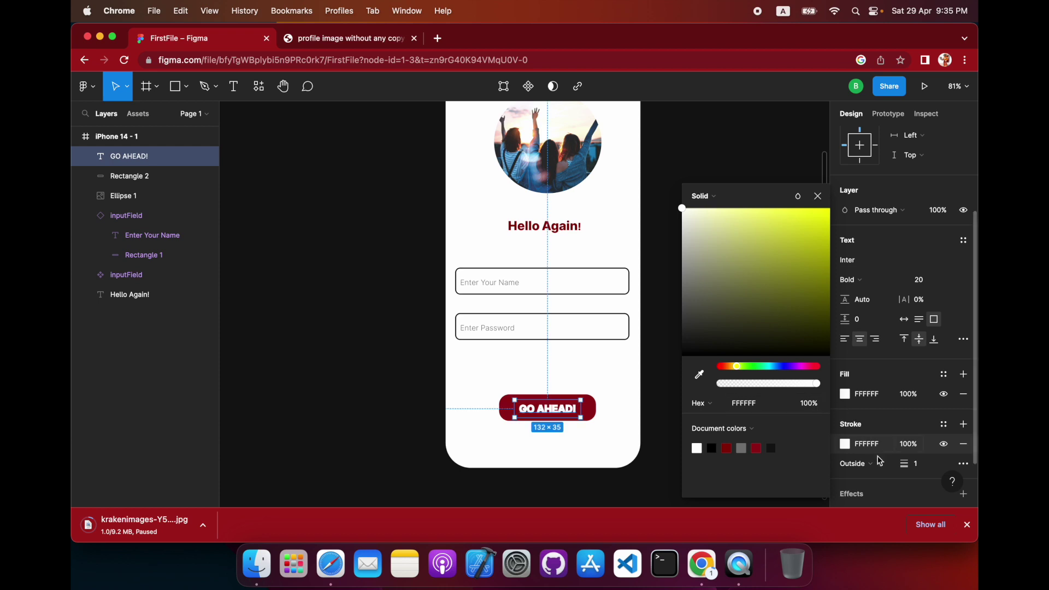
pyautogui.click(964, 443)
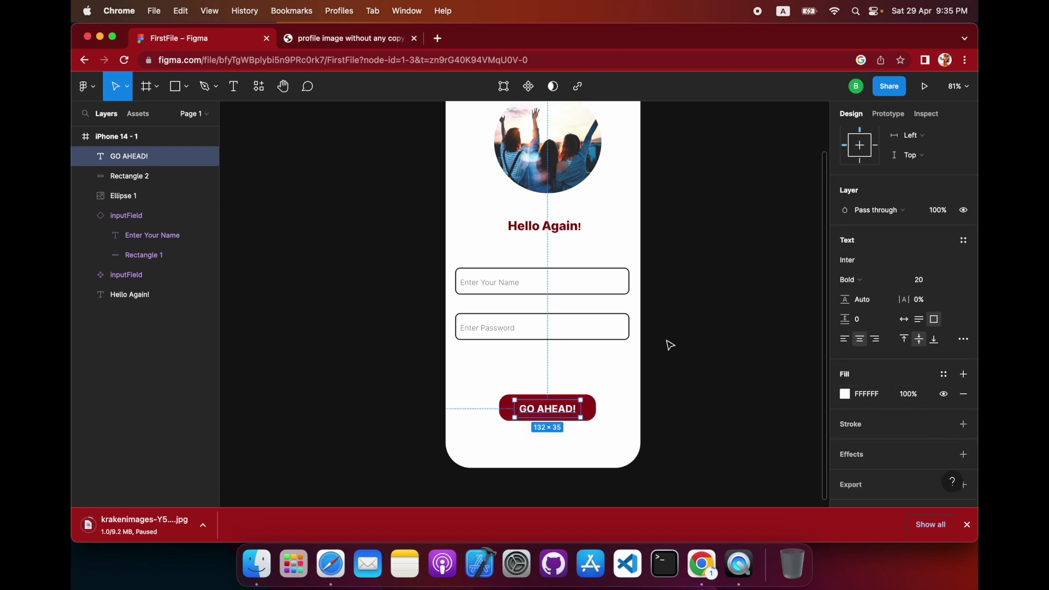
# - Add an inside stroke of width 1 in orange (F5A62E) to the rectangle behind "GO AHEAD!"
pyautogui.click(595, 408)
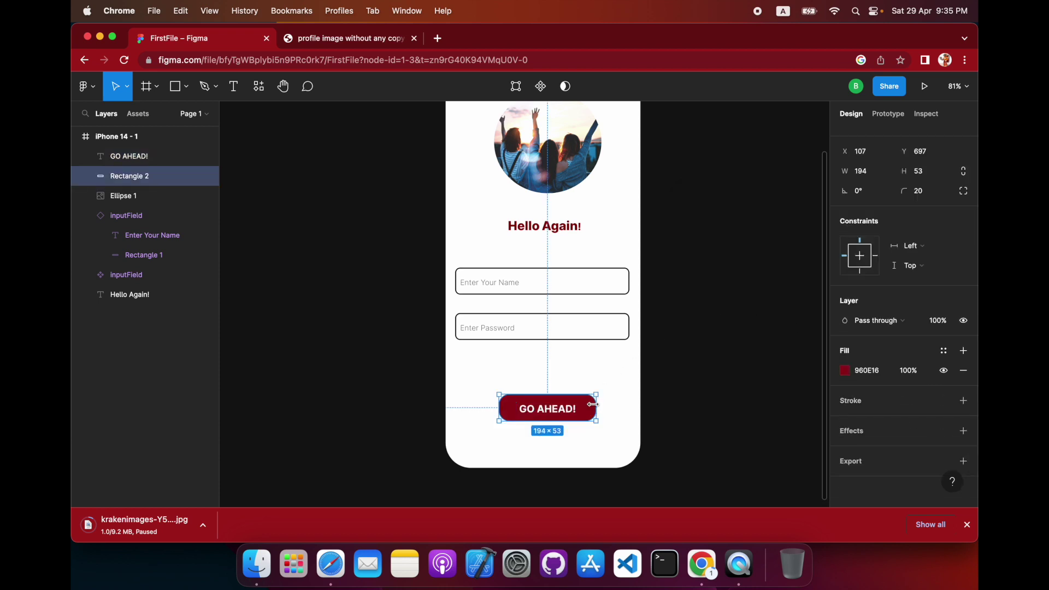
pyautogui.click(963, 400)
pyautogui.click(844, 421)
pyautogui.moveTo(797, 326); pyautogui.dragTo(804, 219)
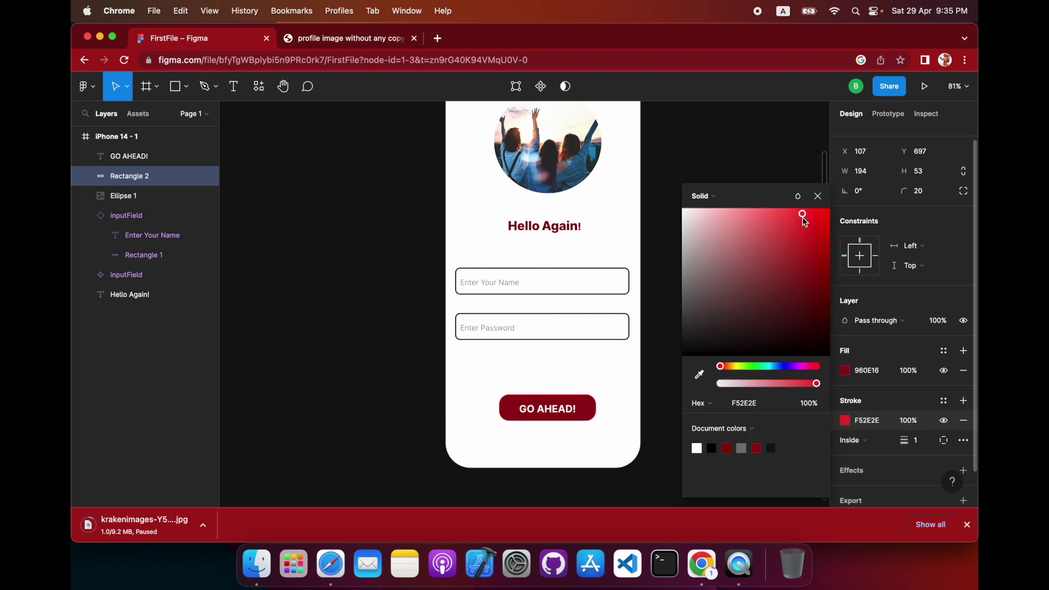
pyautogui.click(729, 367)
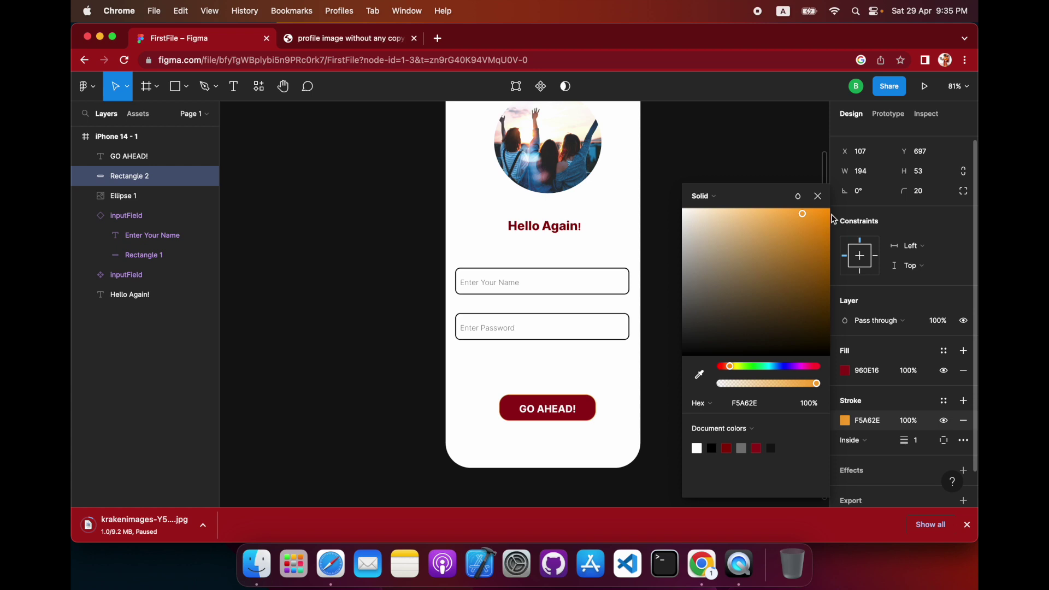
pyautogui.press('Escape')
pyautogui.click(610, 371)
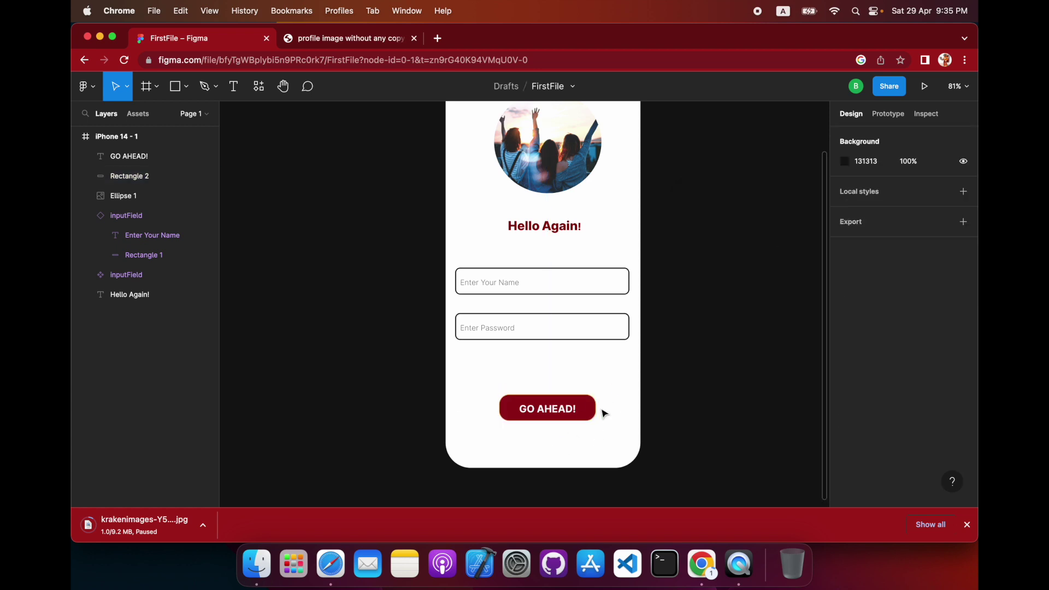
# - Combine the "GO AHEAD!" text and its rectangle into one component and move it up to about X 108, Y 661
pyautogui.scroll(2, 573, 460)
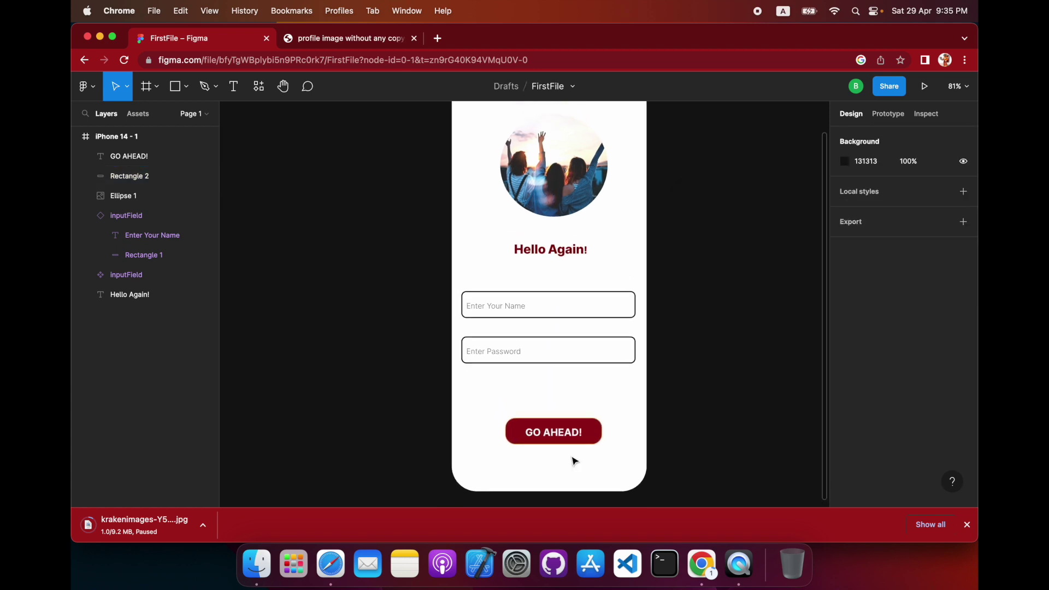
pyautogui.click(582, 443)
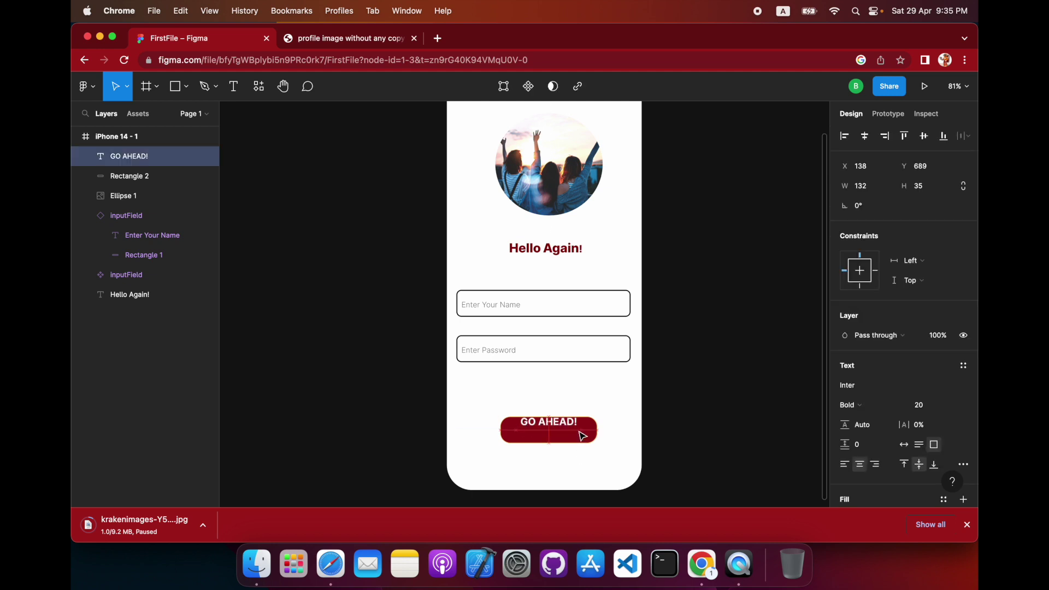
pyautogui.moveTo(572, 467); pyautogui.dragTo(552, 418)
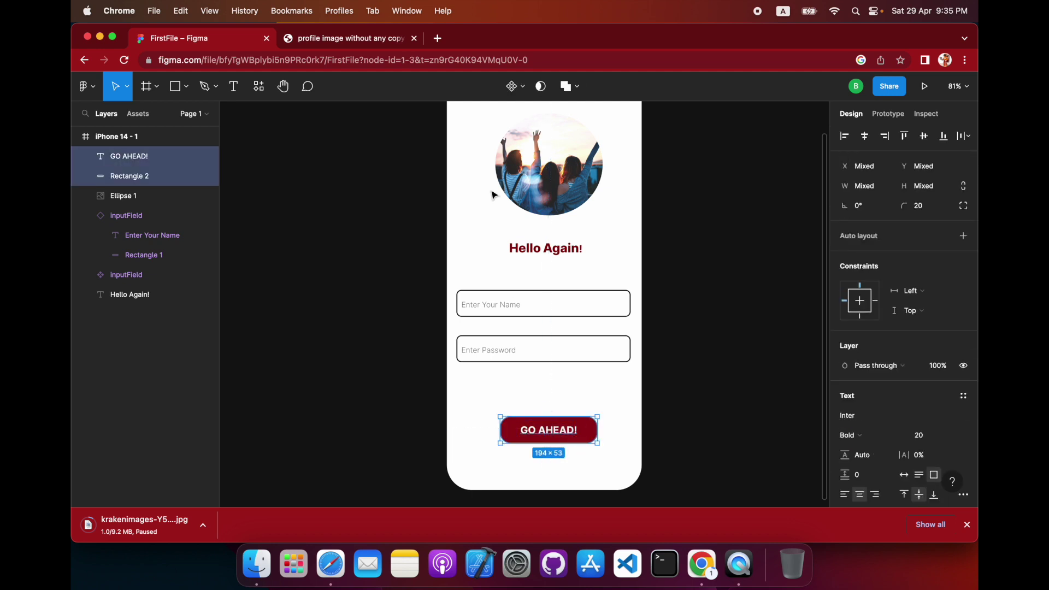
pyautogui.click(511, 86)
pyautogui.moveTo(590, 432); pyautogui.dragTo(593, 415)
pyautogui.scroll(-3, 595, 367)
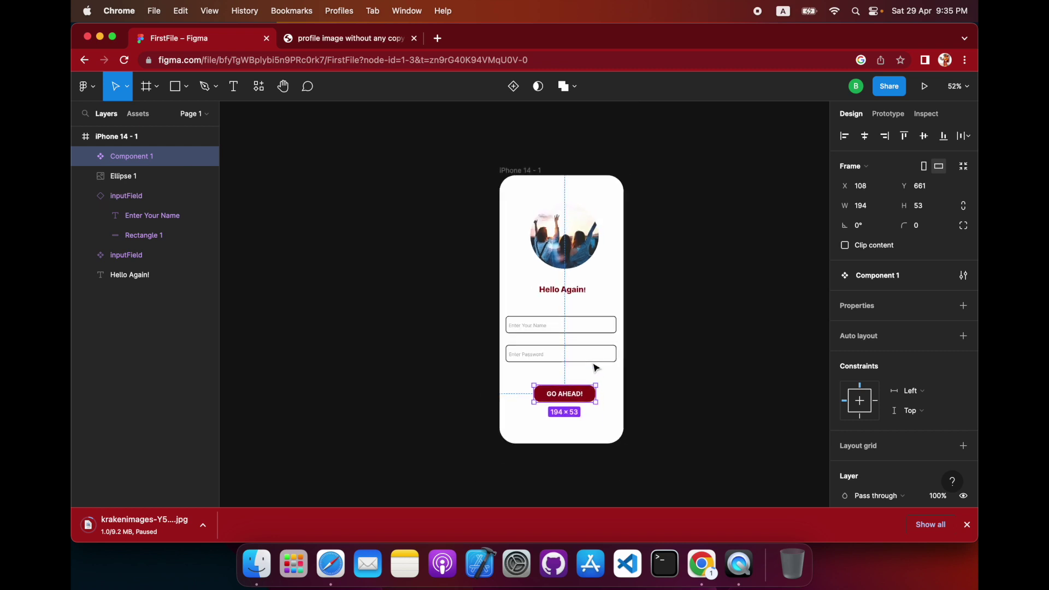
pyautogui.click(599, 276)
# - Rename the "GO AHEAD!" component as Button
pyautogui.scroll(5, 599, 278)
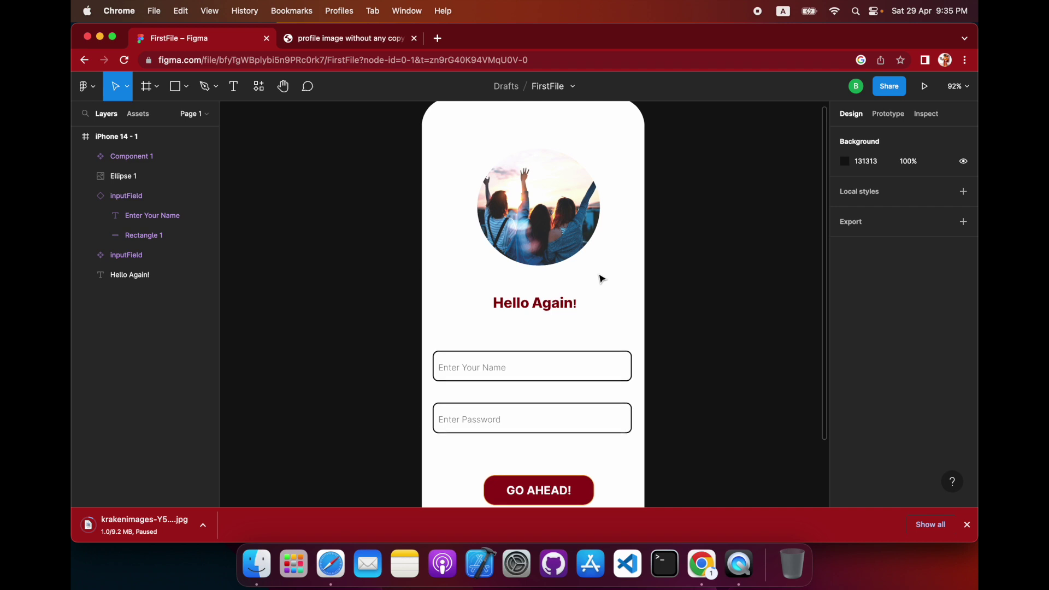
pyautogui.scroll(-3, 599, 279)
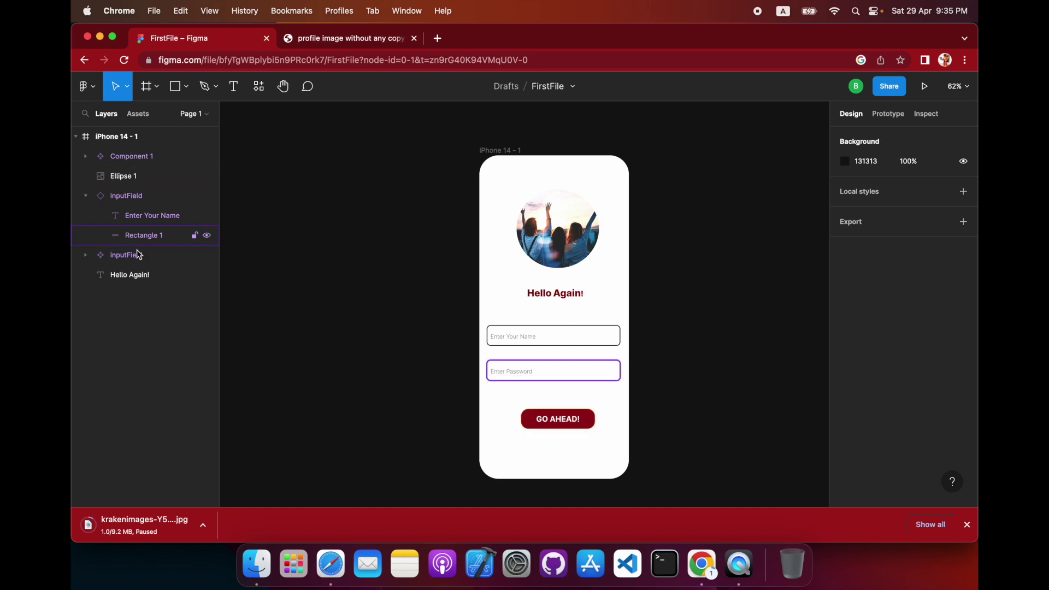
pyautogui.doubleClick(137, 158)
pyautogui.write('B')
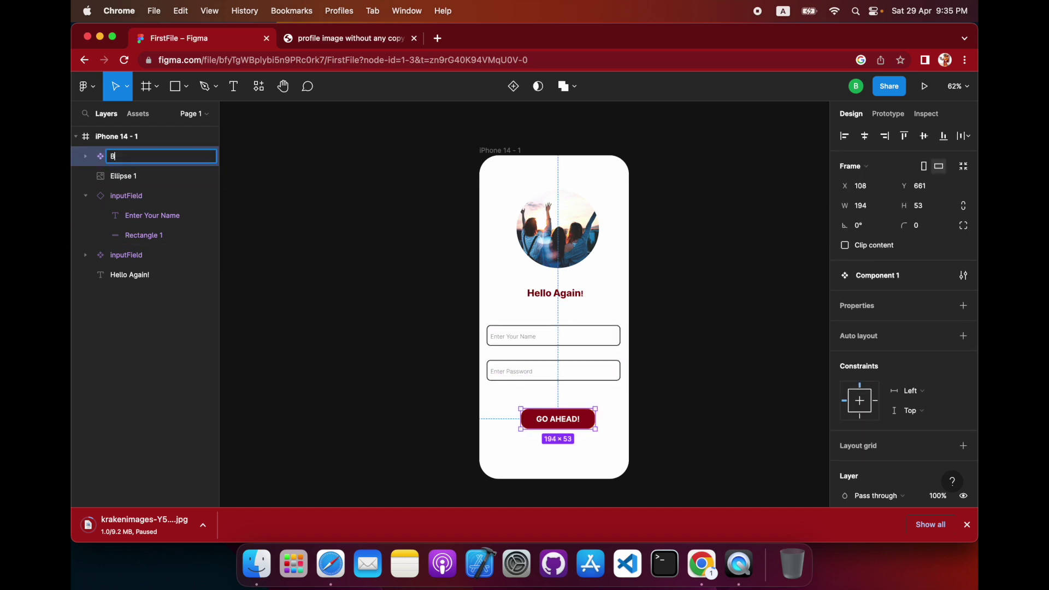
pyautogui.write('utton')
pyautogui.press('Return')
pyautogui.click(321, 276)
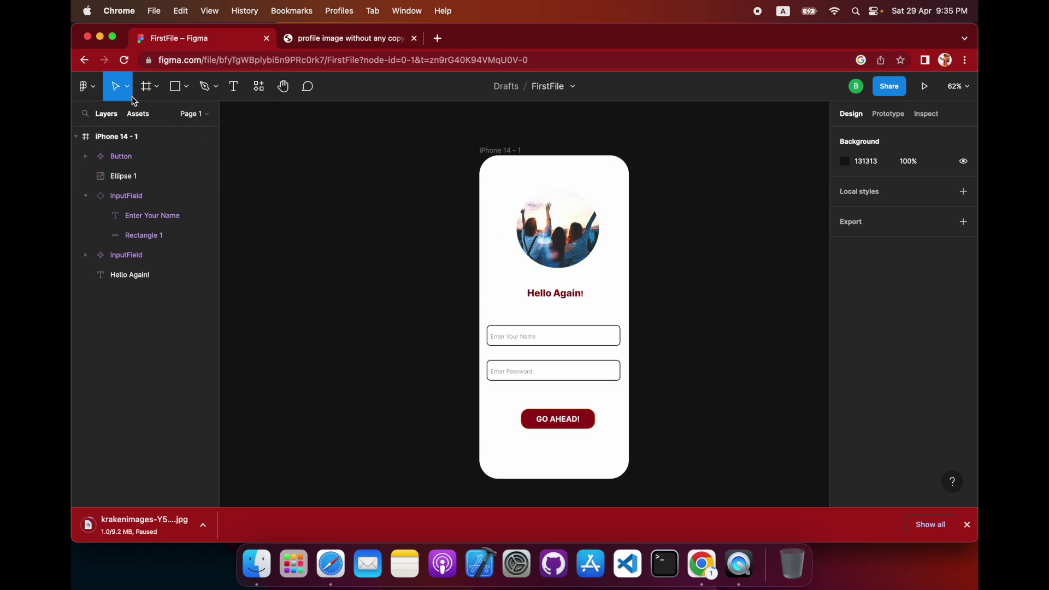
# - Add a second iPhone 14 frame (390 × 844) beside the existing login screen
pyautogui.click(158, 94)
pyautogui.click(158, 113)
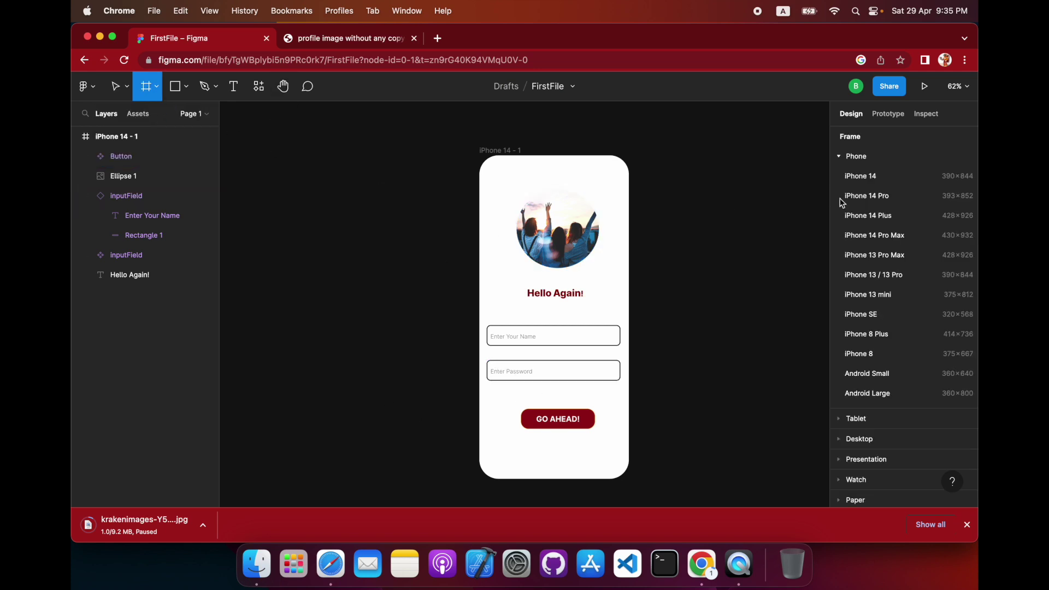
pyautogui.click(870, 179)
pyautogui.moveTo(665, 180); pyautogui.dragTo(695, 198)
# - Copy all the login screen's elements from the first iPhone frame into the iPhone 14 - 2 frame
pyautogui.moveTo(500, 209); pyautogui.dragTo(597, 440)
pyautogui.press('cmd+c')
pyautogui.click(768, 363)
pyautogui.press('cmd+v')
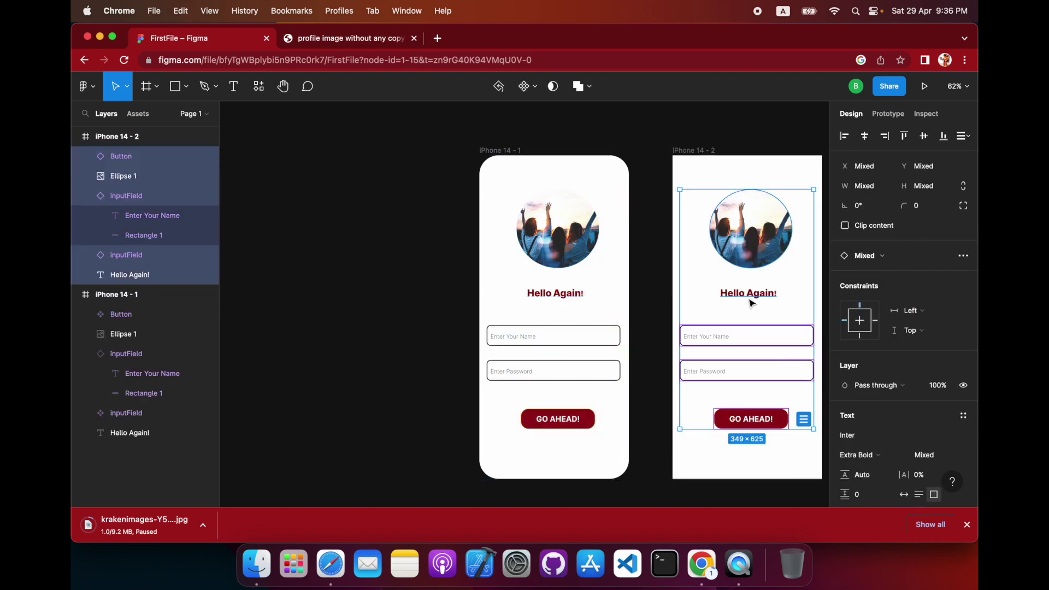
pyautogui.click(738, 179)
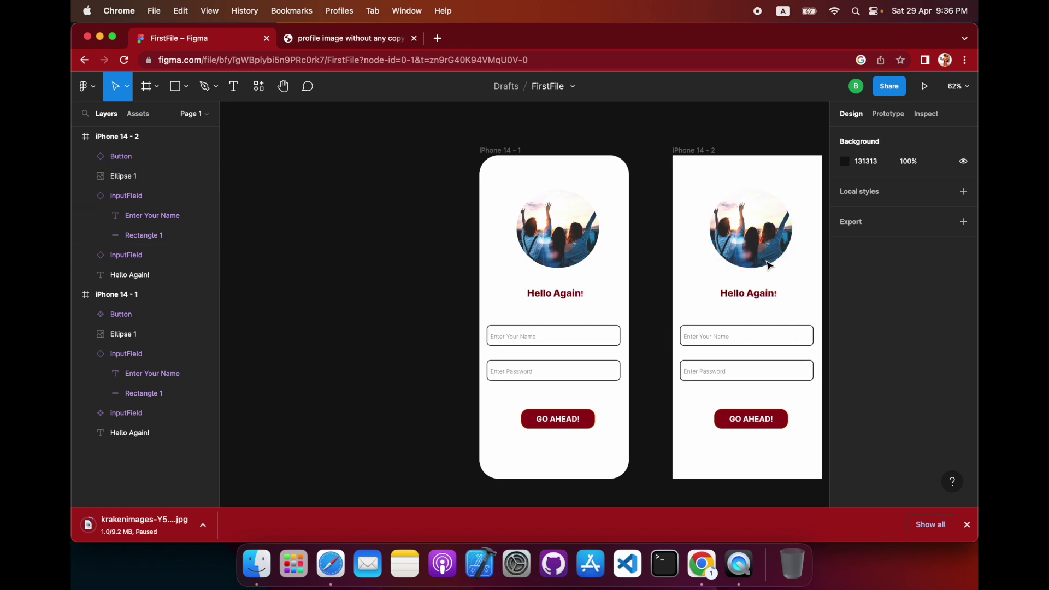
# - Create a prototype connection from the first screen's "GO AHEAD!" button to iPhone 14 - 2, navigating on tap with Instant animation
pyautogui.click(576, 425)
pyautogui.click(890, 116)
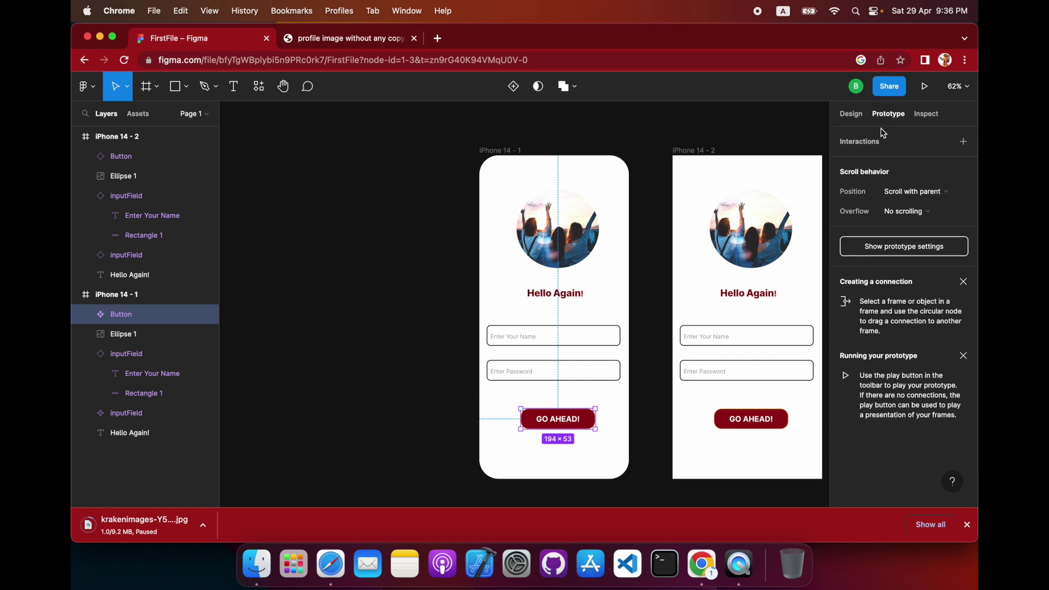
pyautogui.moveTo(598, 421)
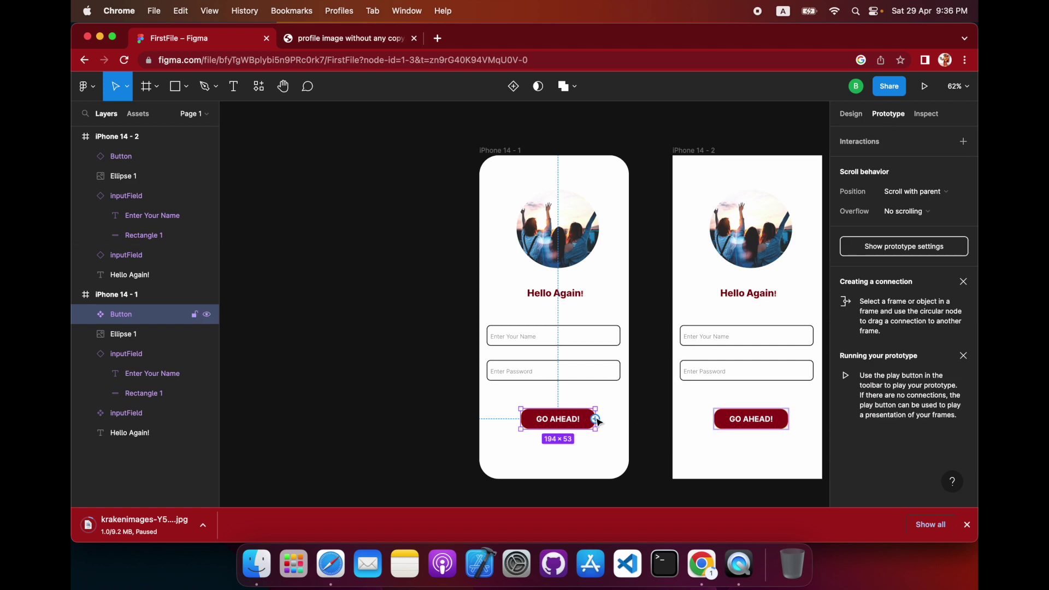
pyautogui.moveTo(598, 420); pyautogui.dragTo(684, 376)
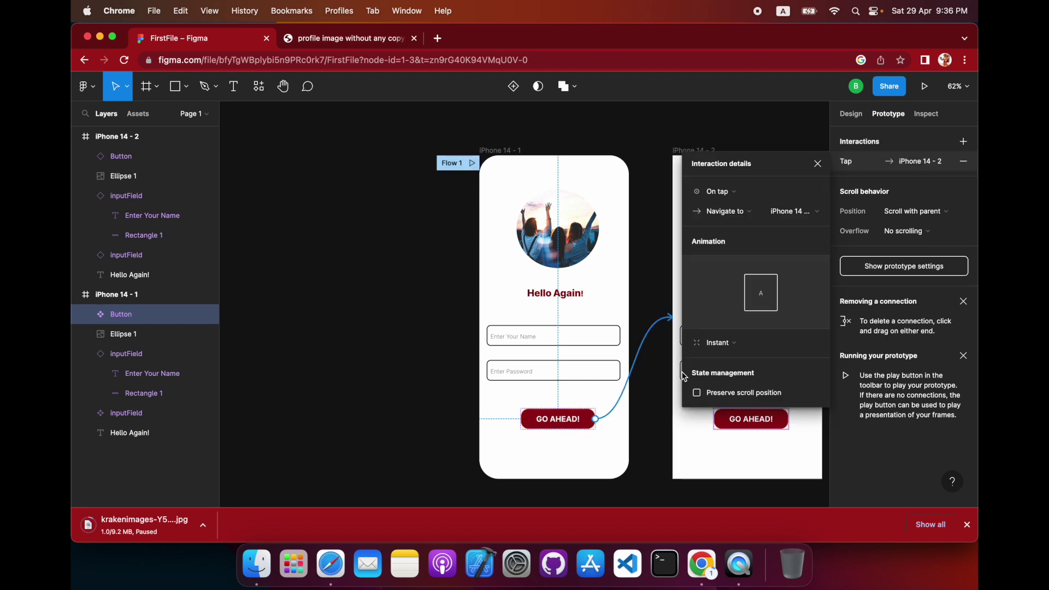
pyautogui.click(793, 216)
pyautogui.click(800, 217)
pyautogui.click(817, 165)
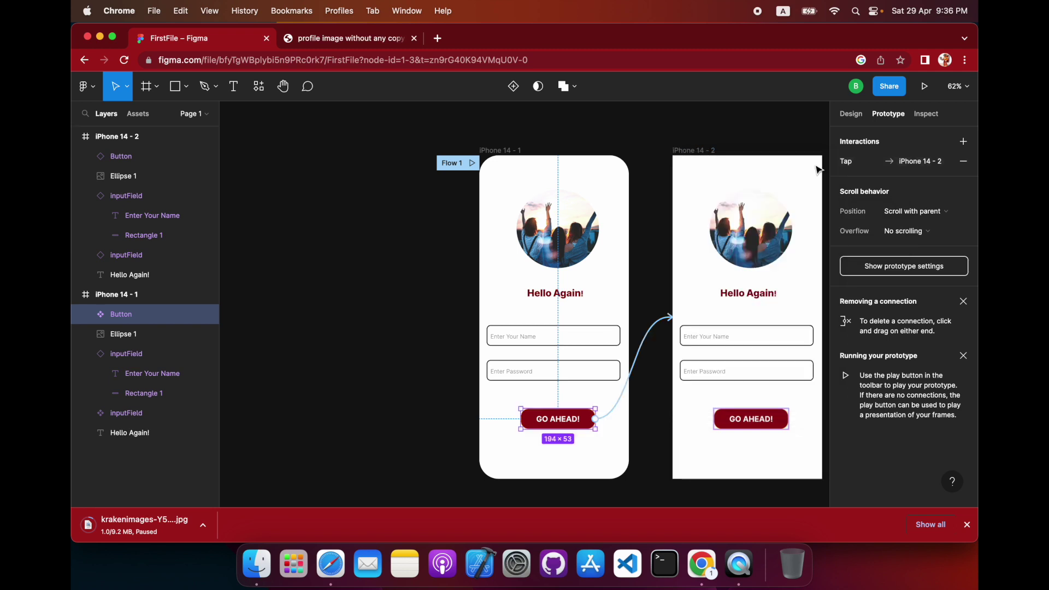
pyautogui.click(651, 260)
pyautogui.hscroll(3, 651, 260)
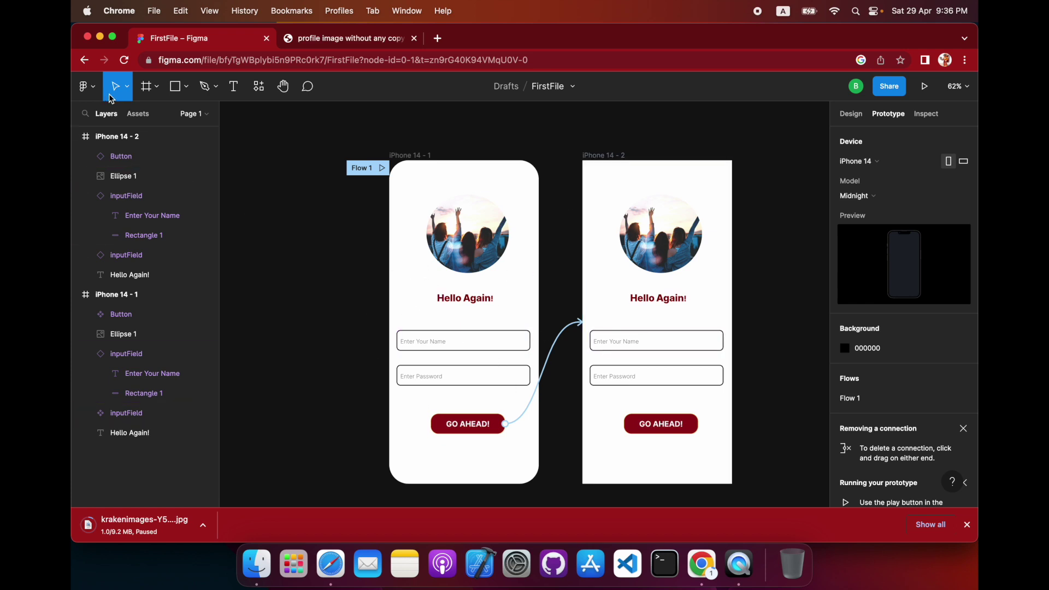
pyautogui.click(92, 92)
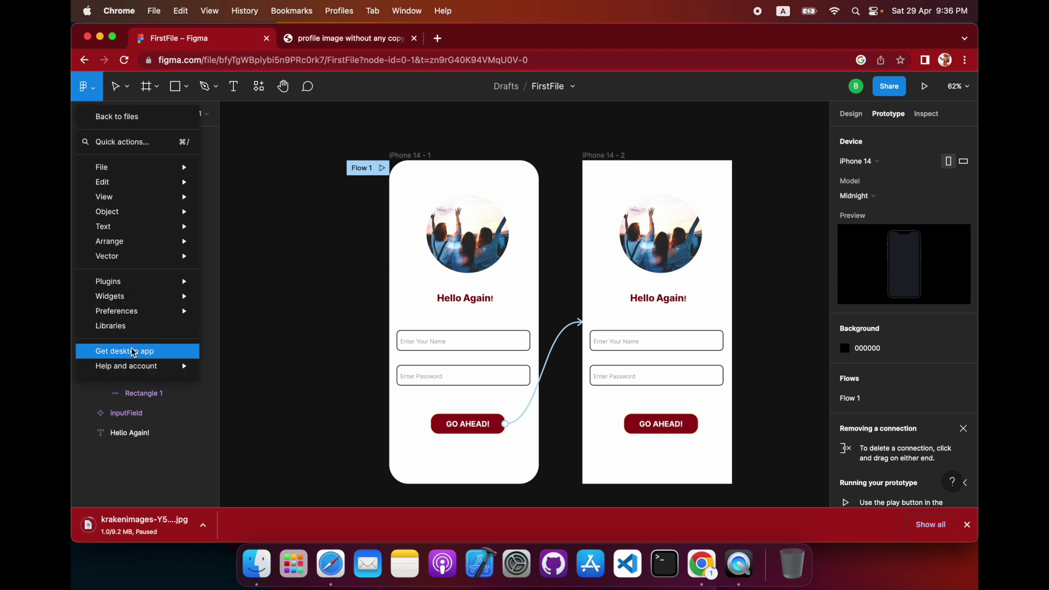
pyautogui.moveTo(152, 192)
pyautogui.moveTo(153, 170)
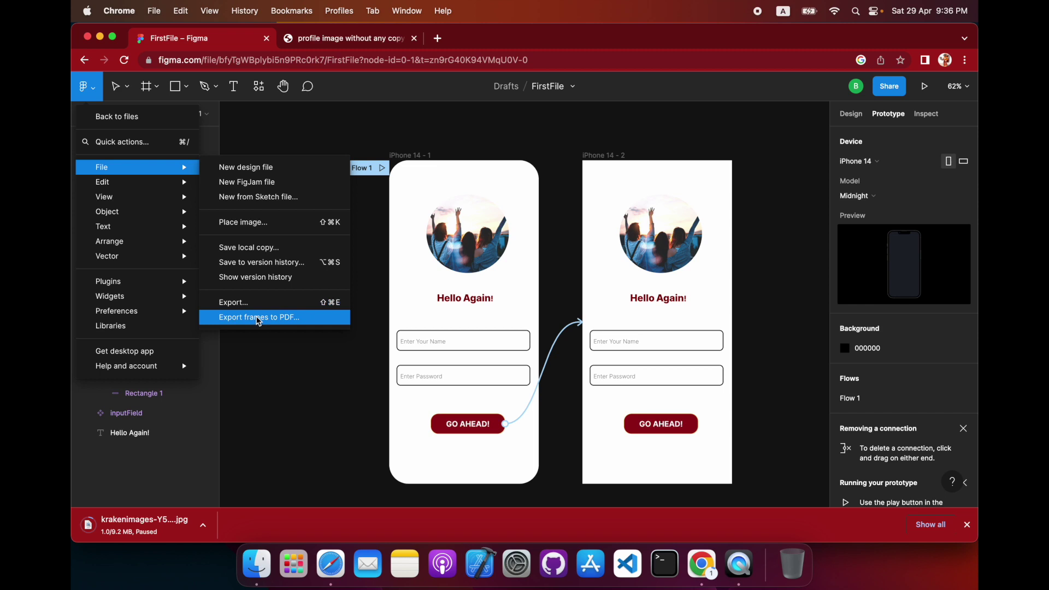
pyautogui.click(273, 363)
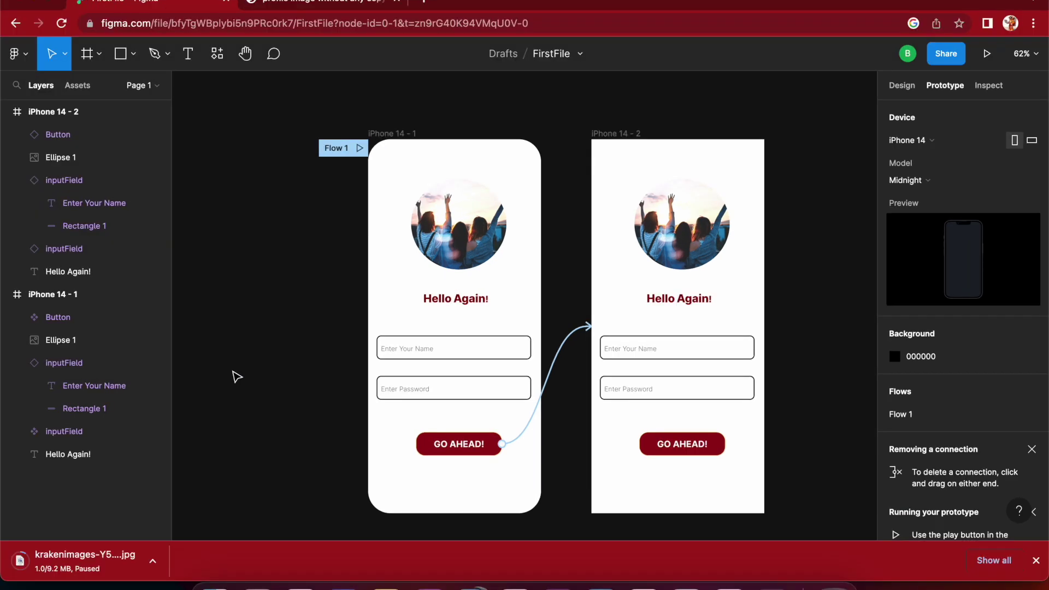